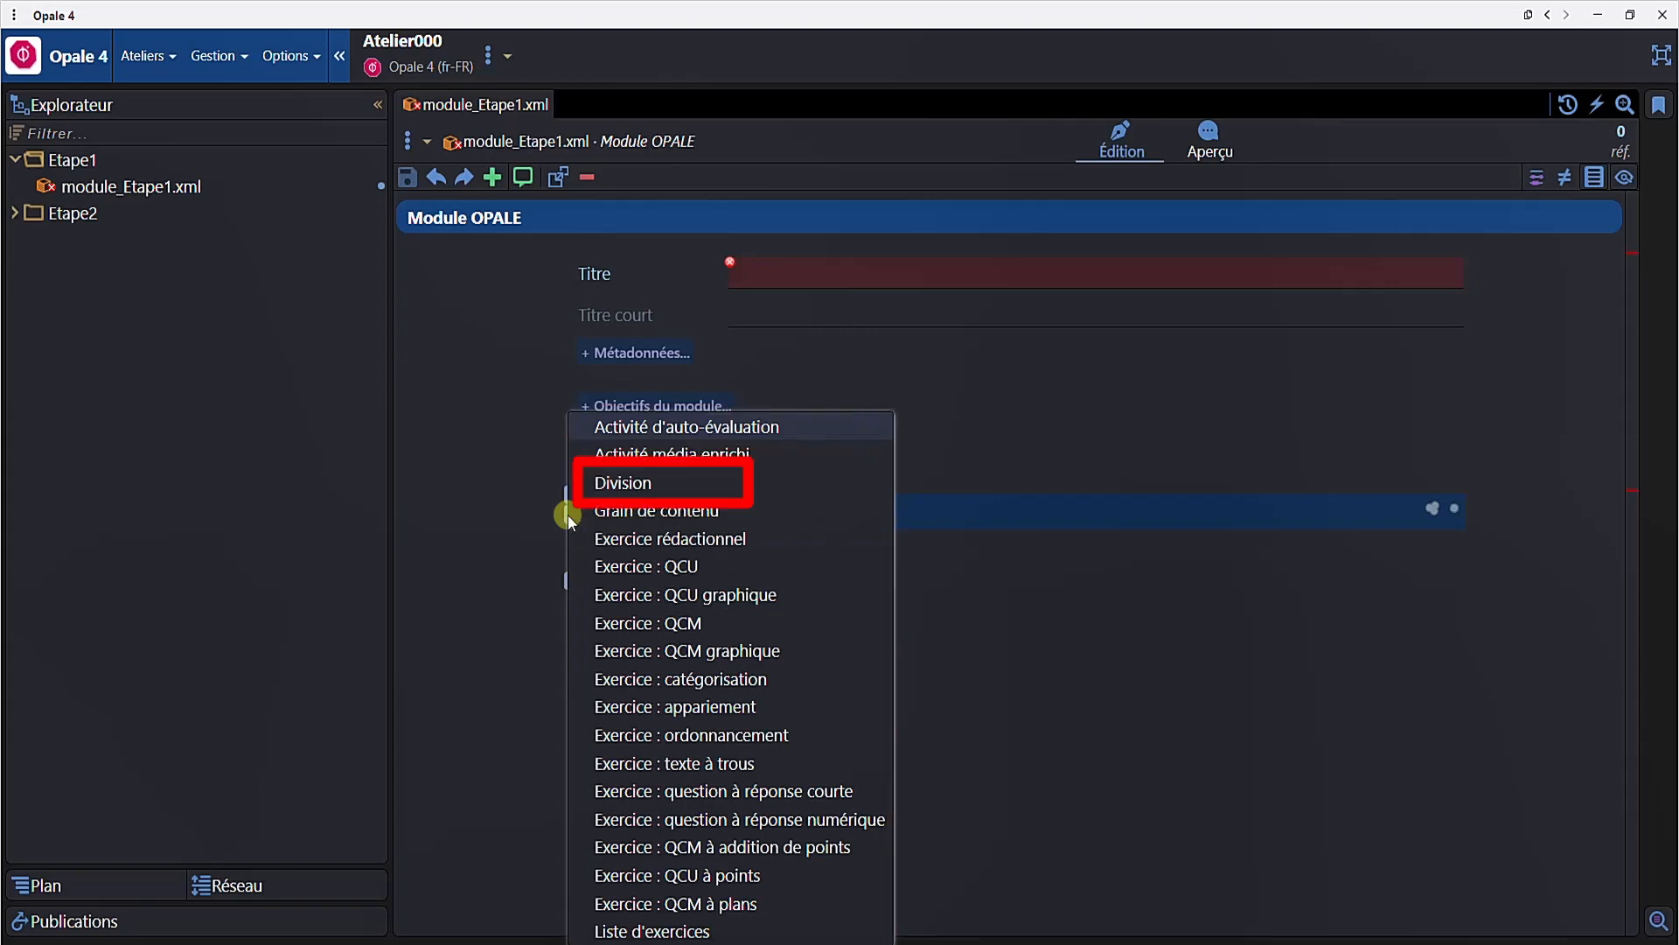
- Insert a Division into the module and give it the title "Division 1"
{"action": "left_click", "coordinate": [634, 486]}
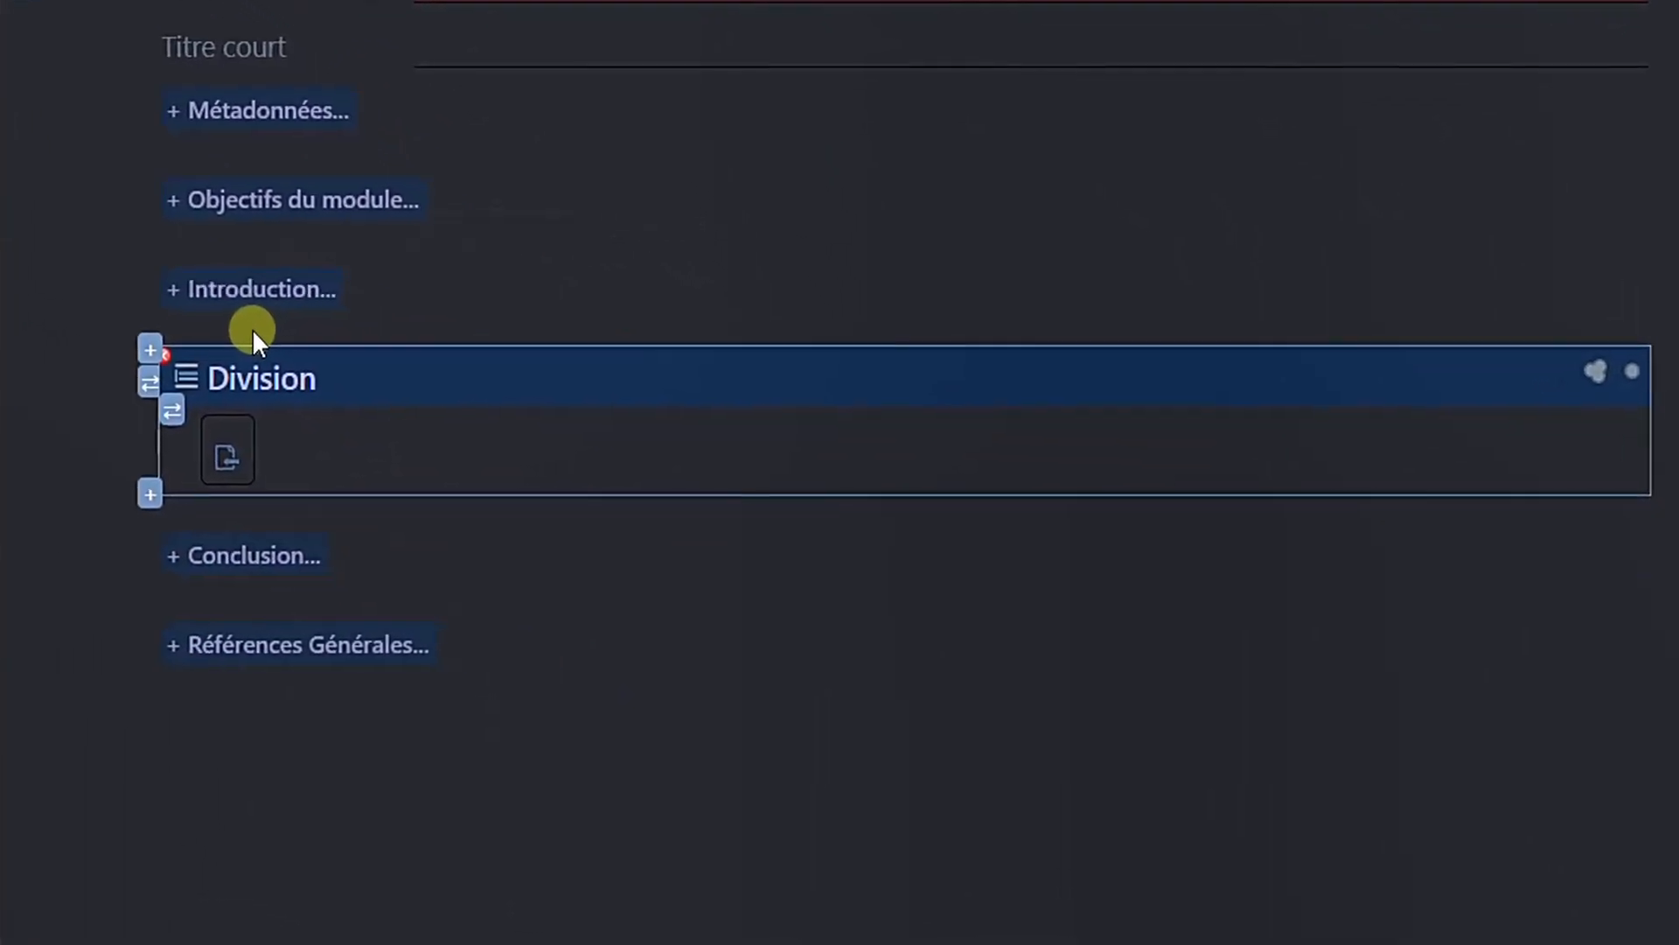
{"action": "left_click", "coordinate": [155, 408]}
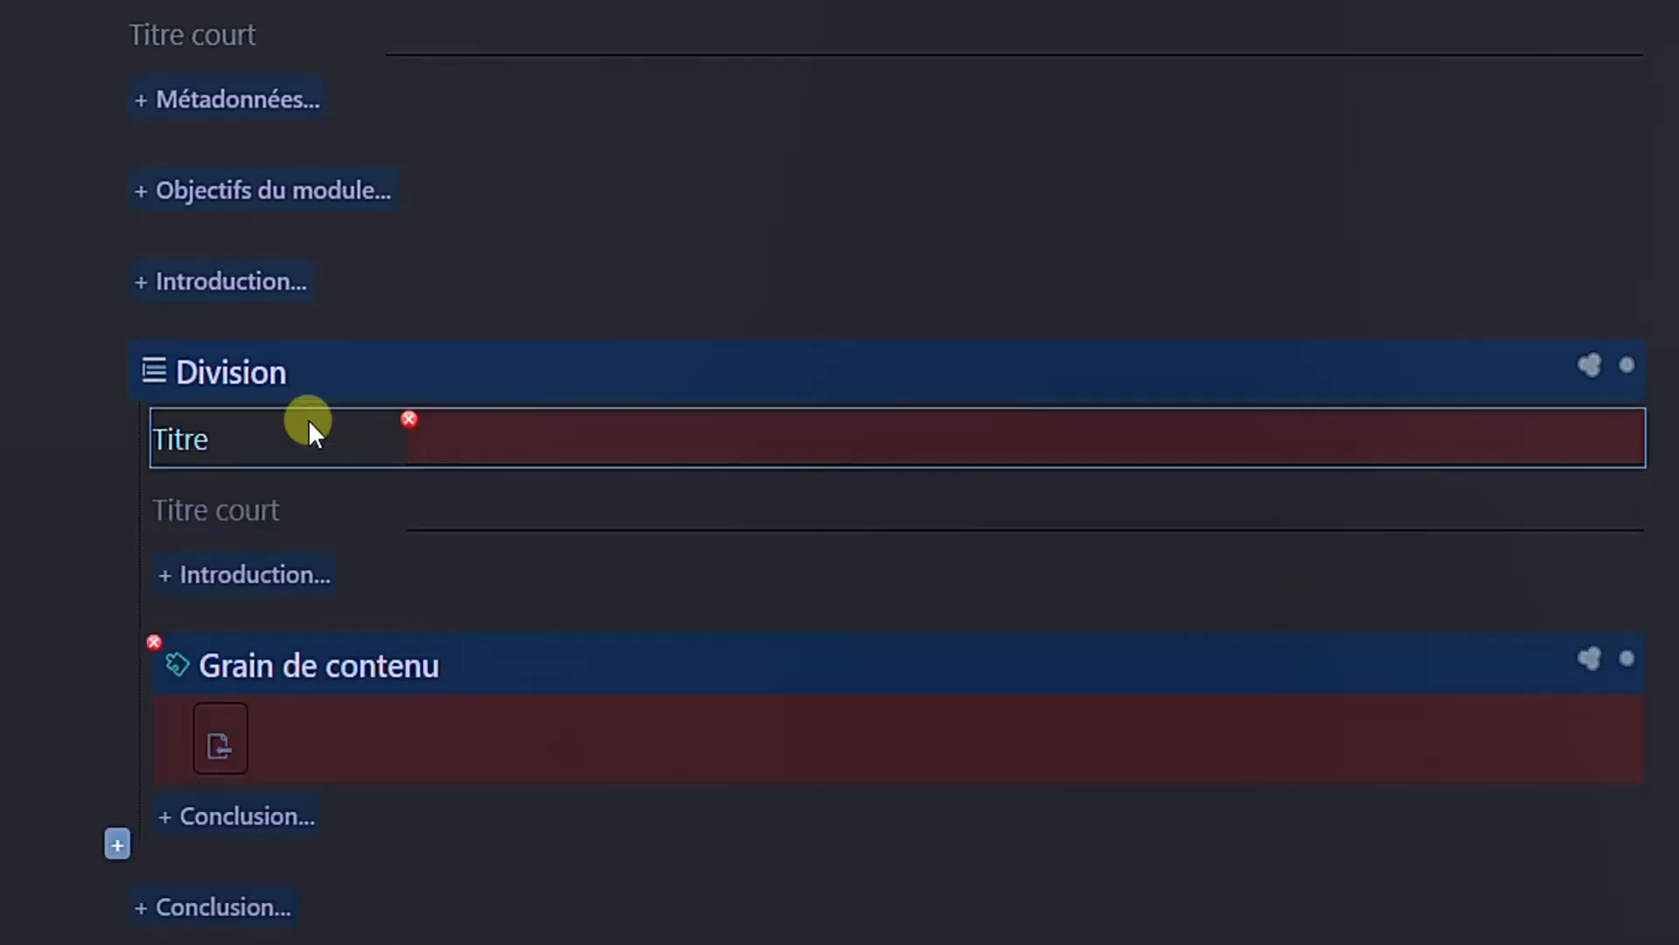
{"action": "left_click", "coordinate": [501, 427]}
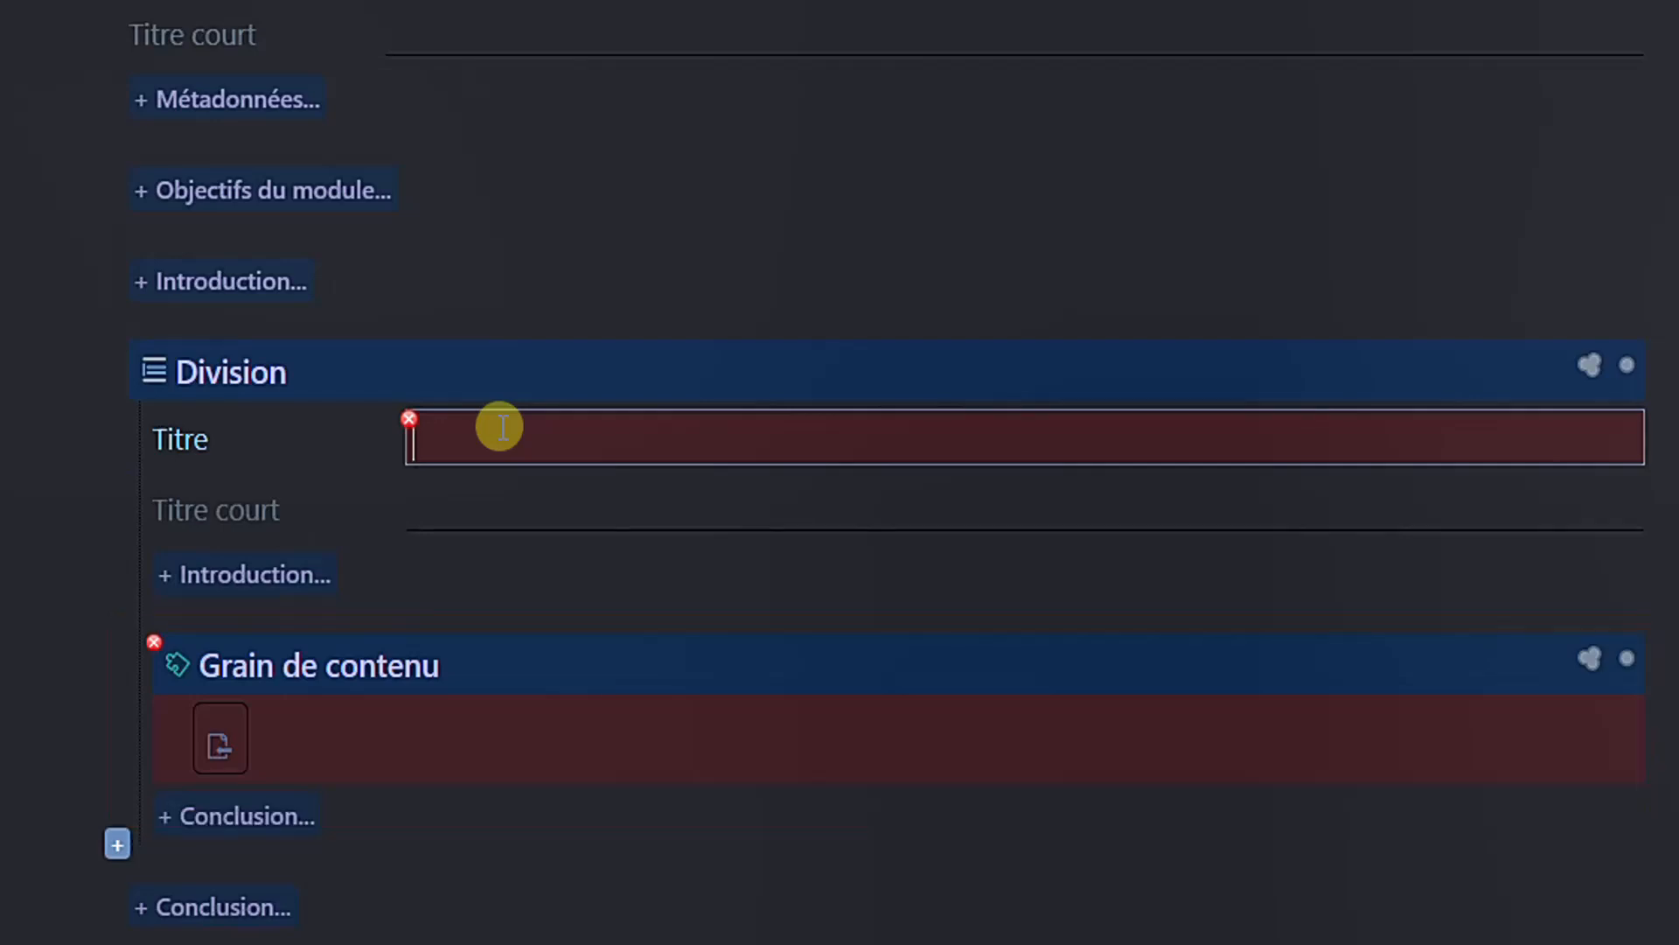
{"action": "type", "text": "Division 1"}
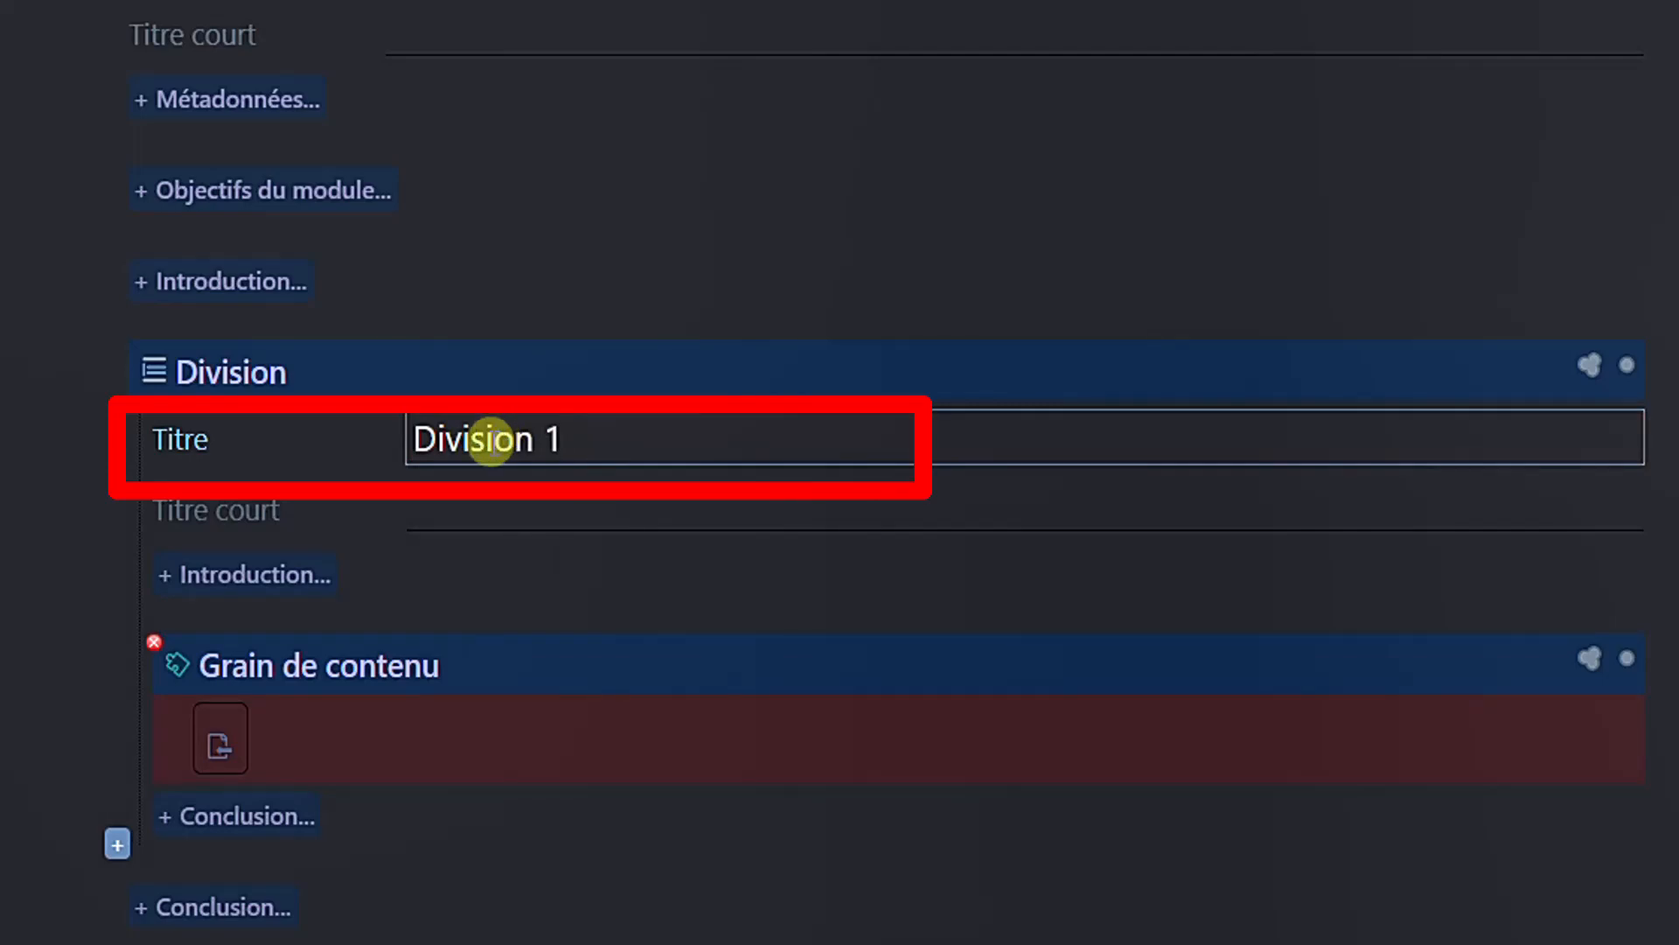
- Change the content grain inside Division 1 into a Division
{"action": "left_click", "coordinate": [539, 656]}
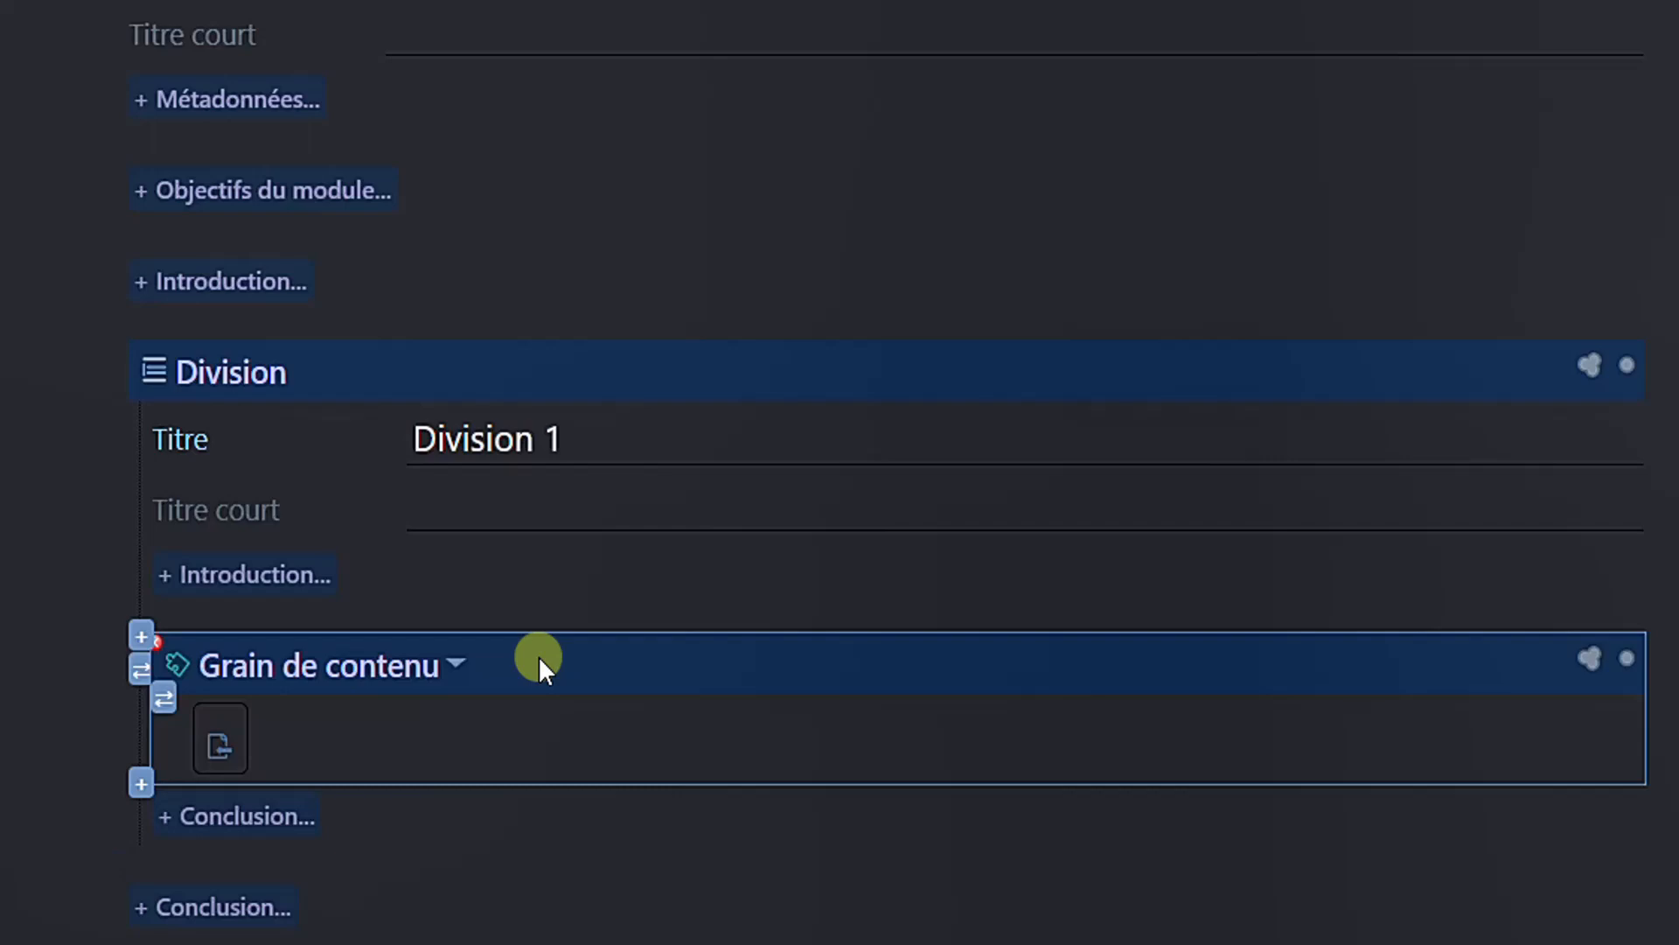
{"action": "left_click", "coordinate": [142, 671]}
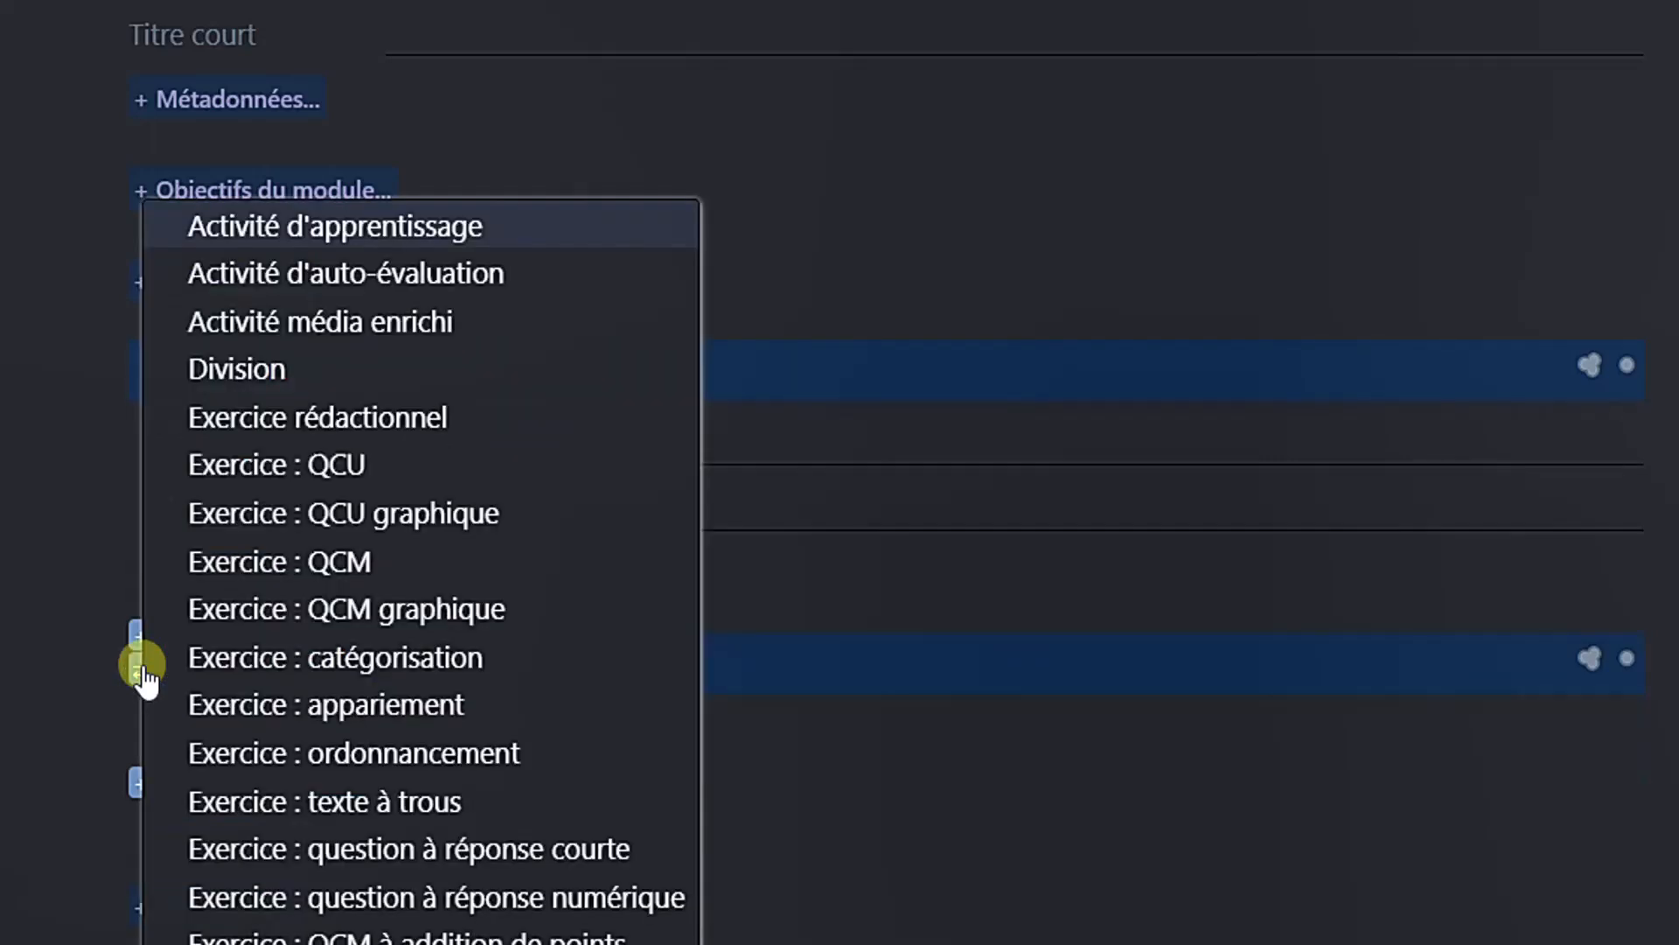
{"action": "left_click", "coordinate": [250, 366]}
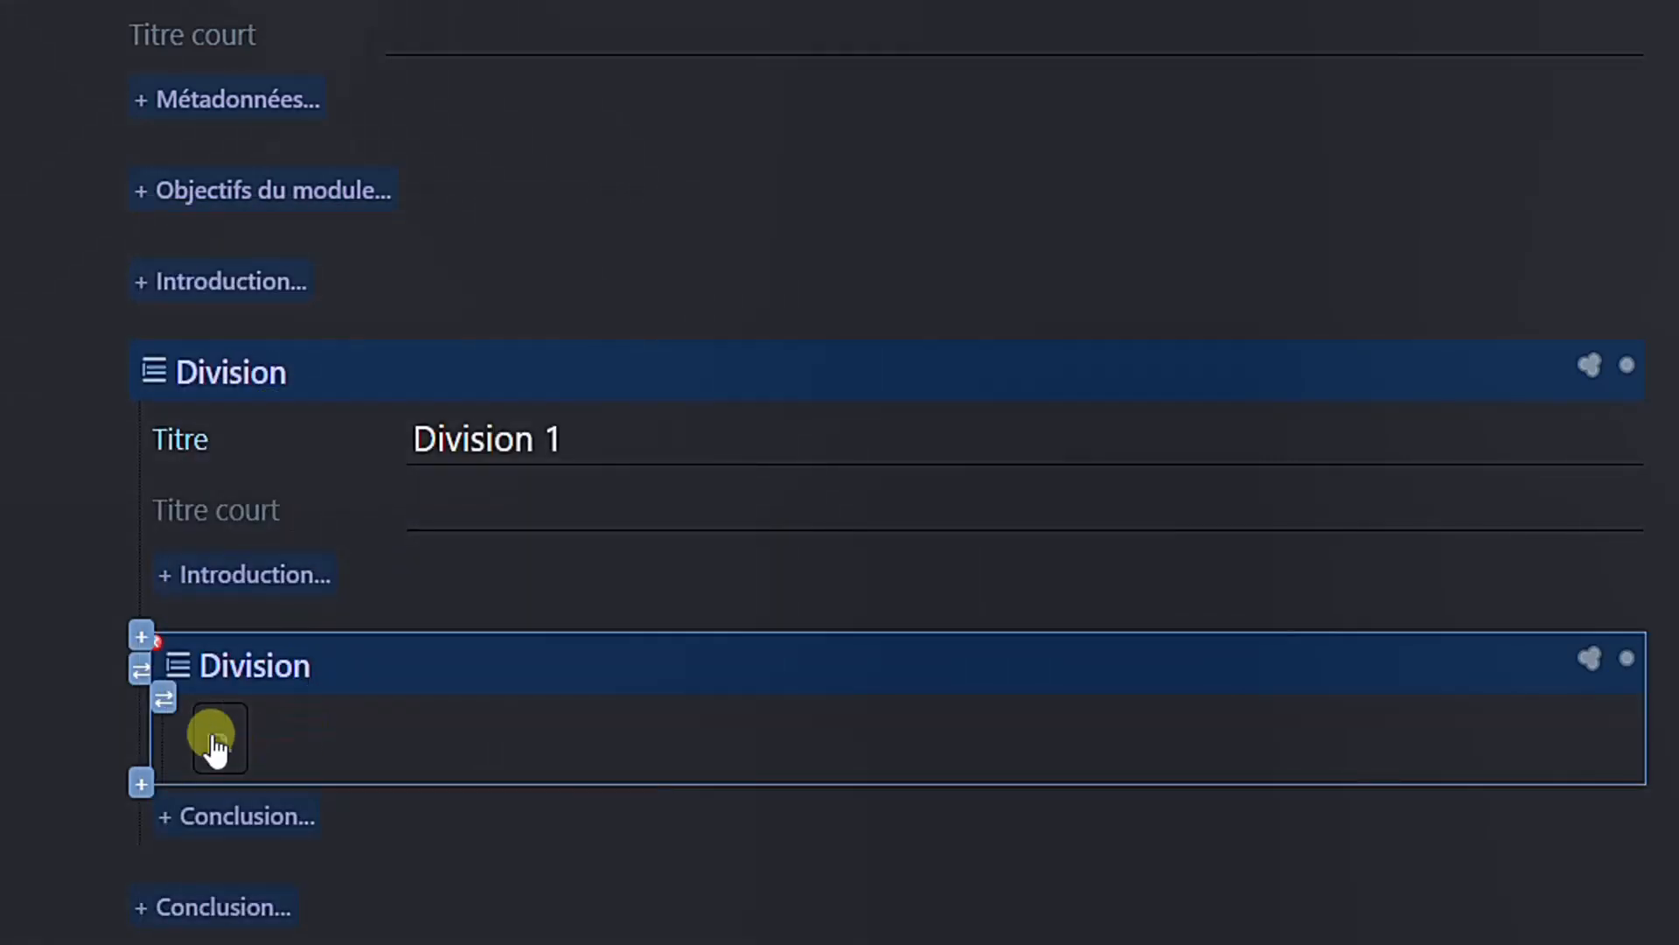
- Create blank internal content for the nested Division and title it "Division 1-1"
{"action": "left_click", "coordinate": [164, 698]}
{"action": "left_click", "coordinate": [322, 733]}
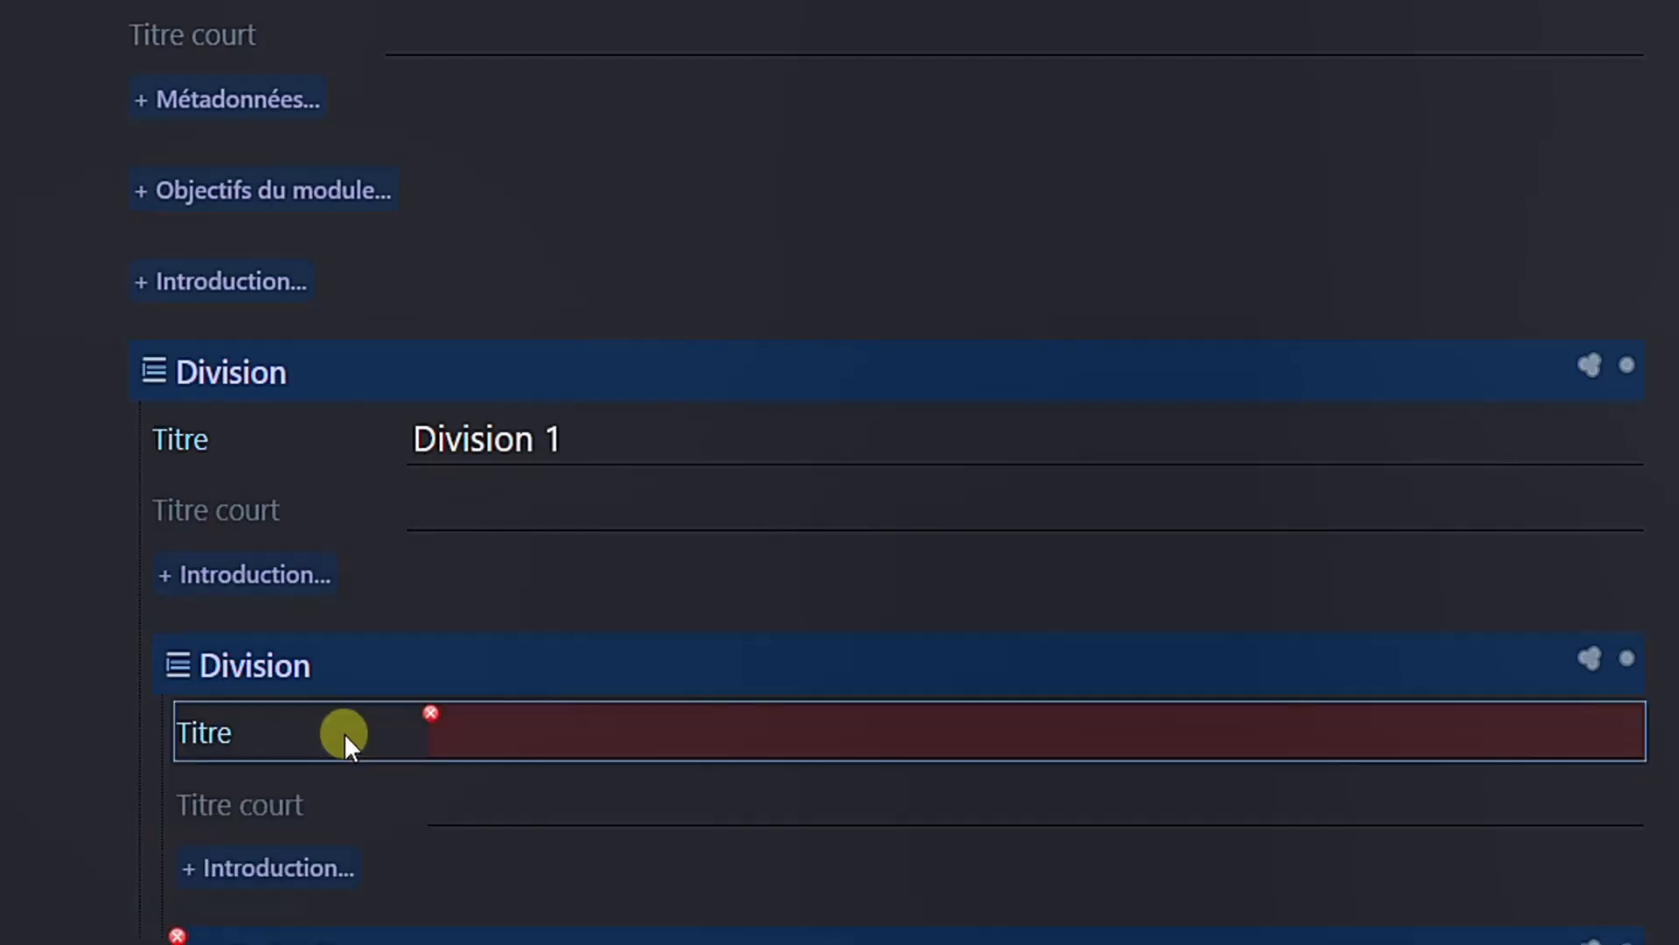
{"action": "type", "text": "Division 1"}
{"action": "type", "text": "-"}
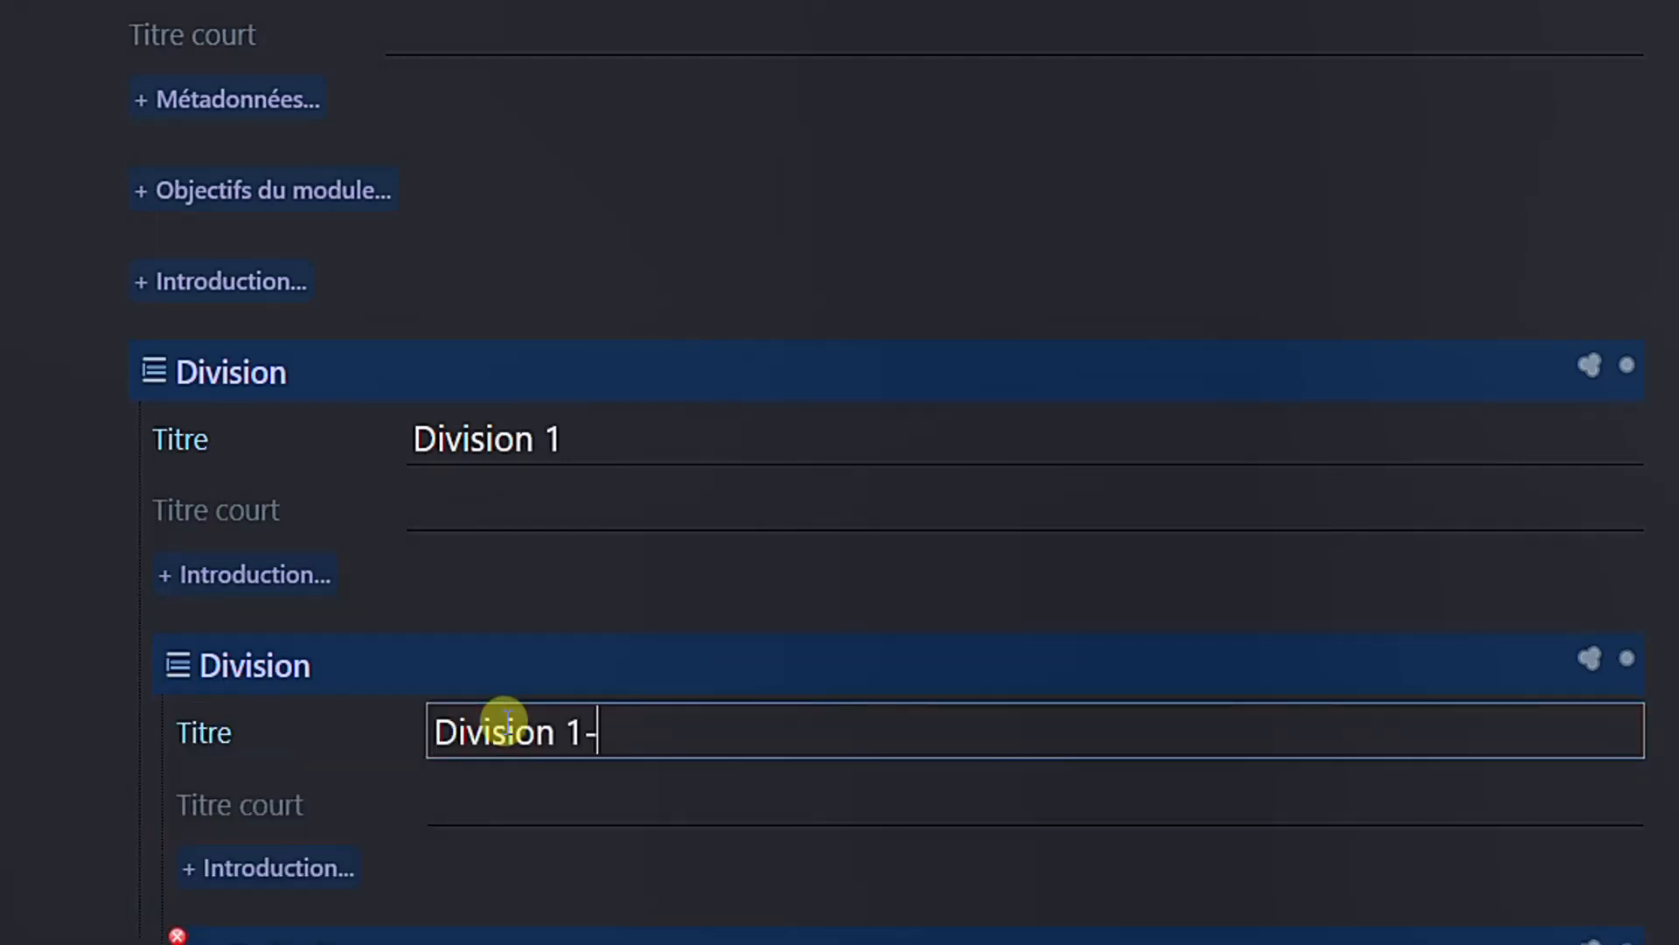
{"action": "type", "text": "1"}
- Convert the content grain inside Division 1-1 into a blank Division titled "Division 1-1-1"
{"action": "scroll", "coordinate": [539, 706], "scroll_direction": "down", "scroll_amount": 3}
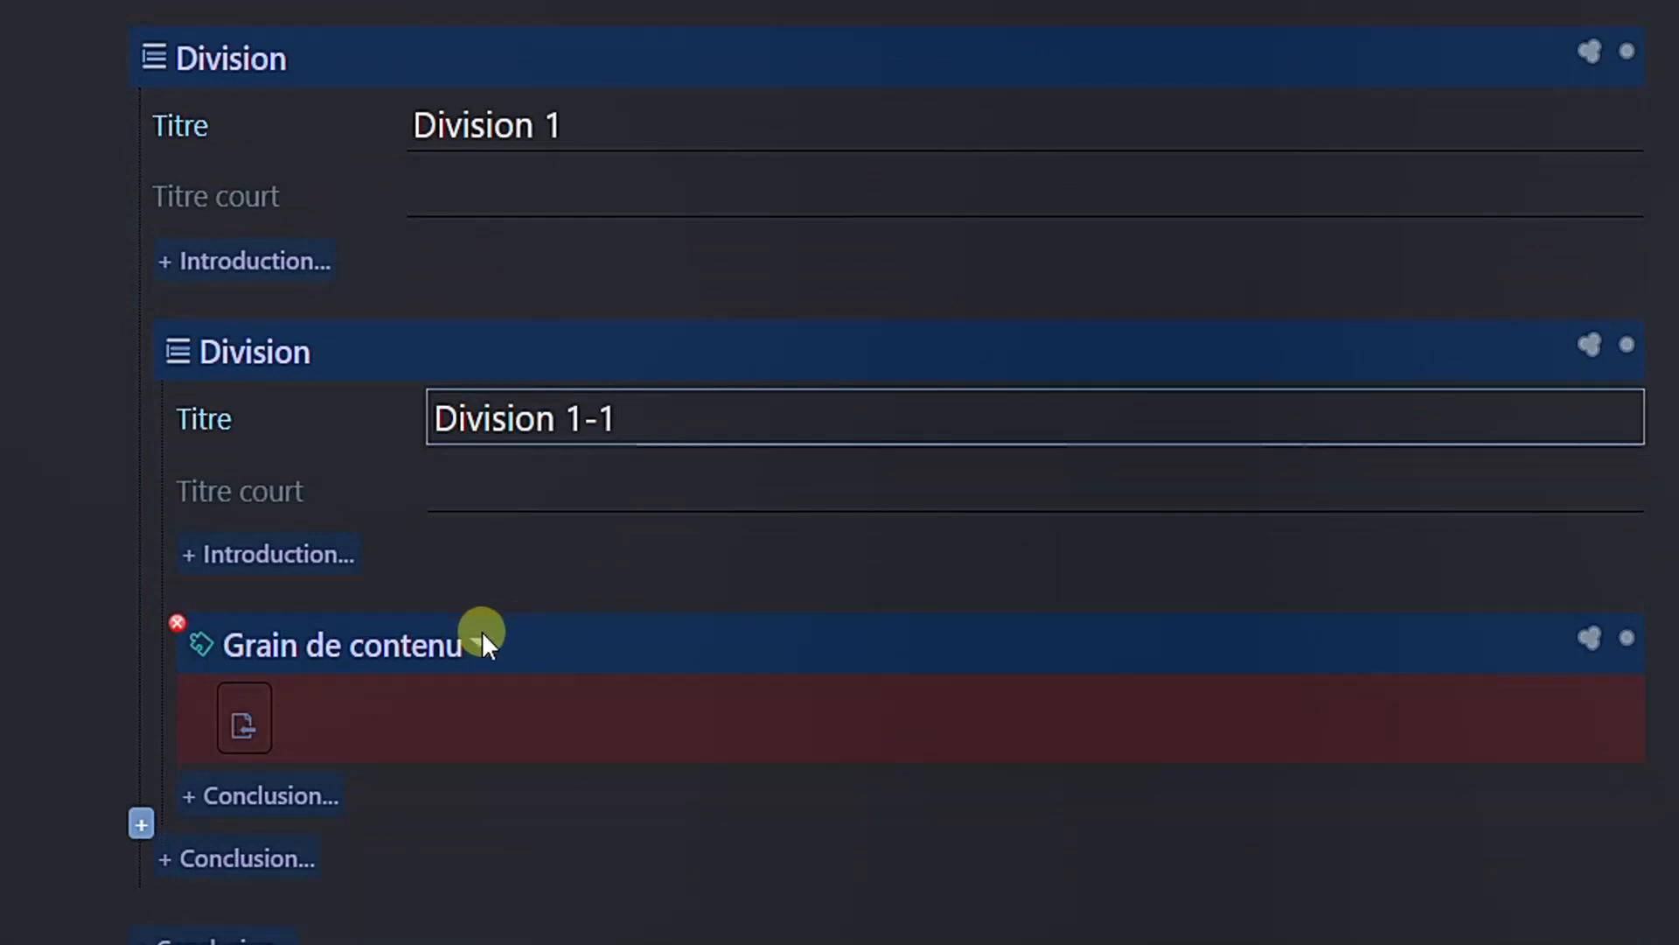
{"action": "left_click", "coordinate": [482, 637]}
{"action": "left_click", "coordinate": [164, 649]}
{"action": "left_click", "coordinate": [300, 376]}
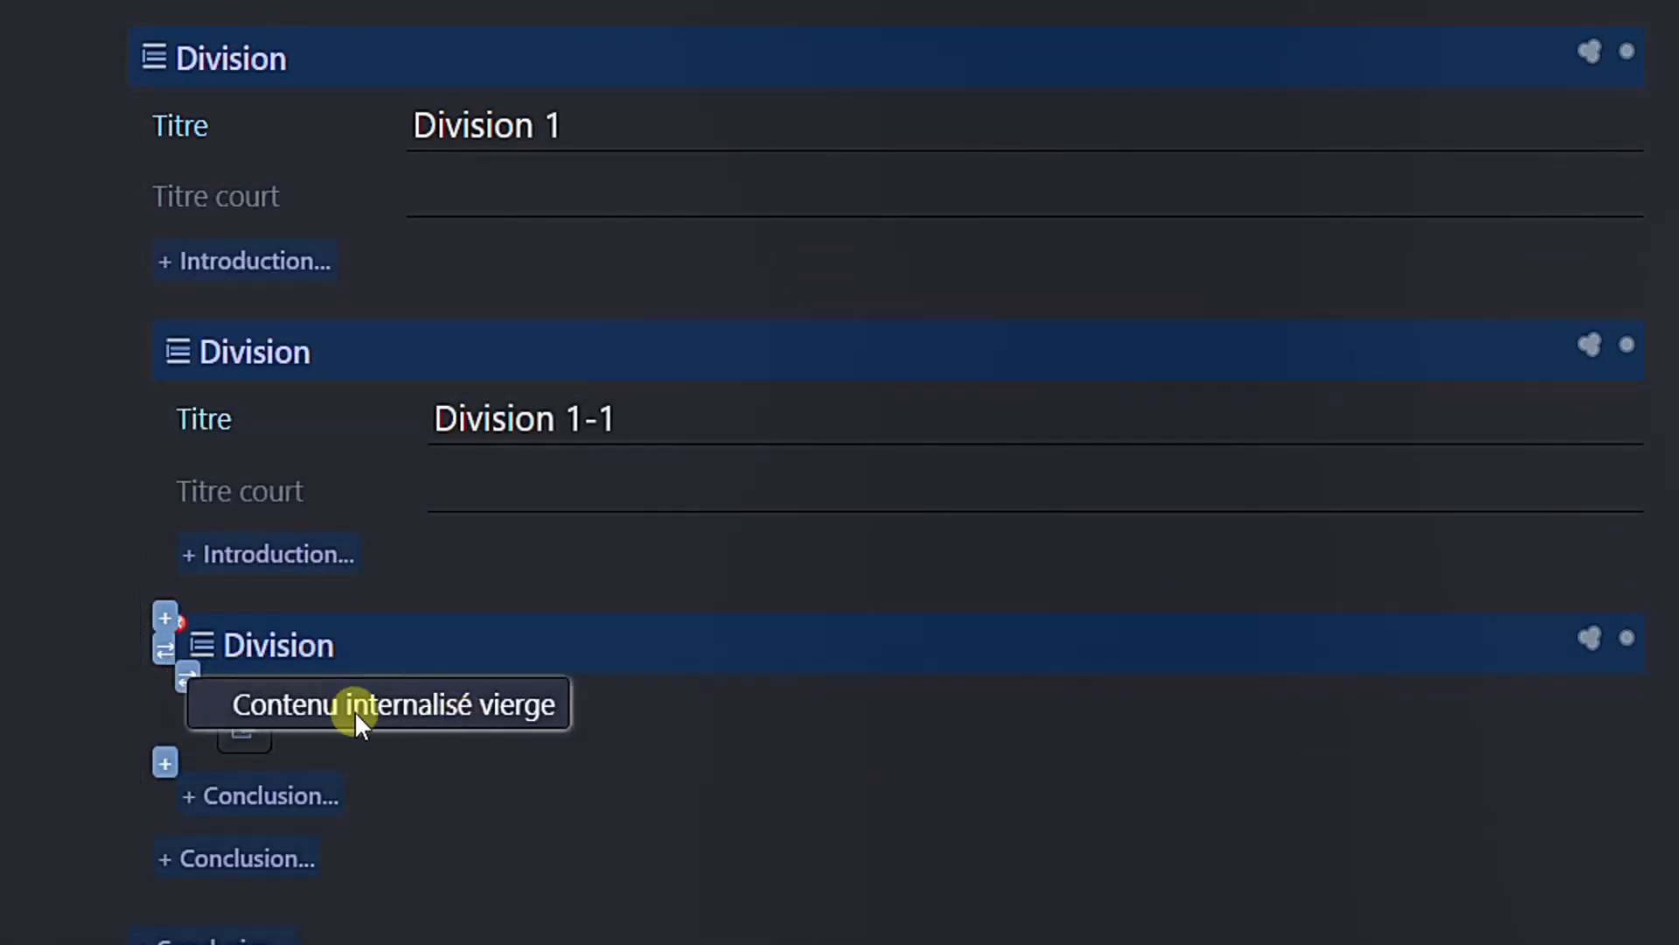
{"action": "left_click", "coordinate": [354, 711]}
{"action": "type", "text": "Division 1-1-1"}
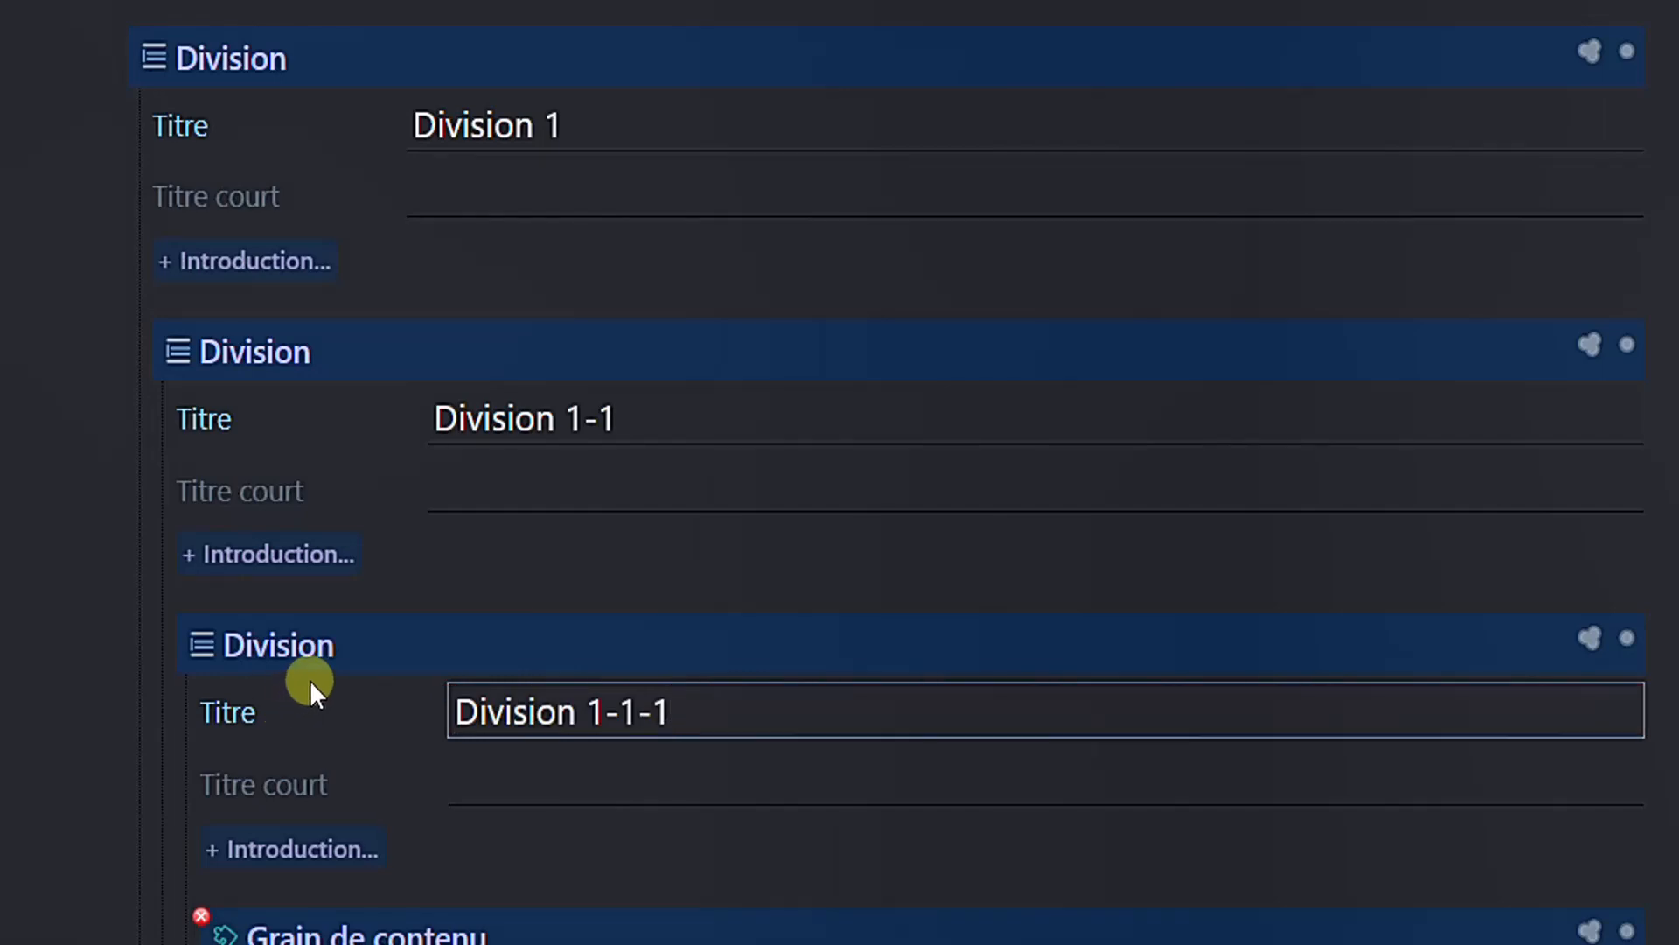
- Collapse the Division 1-1-1 and Division 1-1 blocks
{"action": "left_click", "coordinate": [396, 641]}
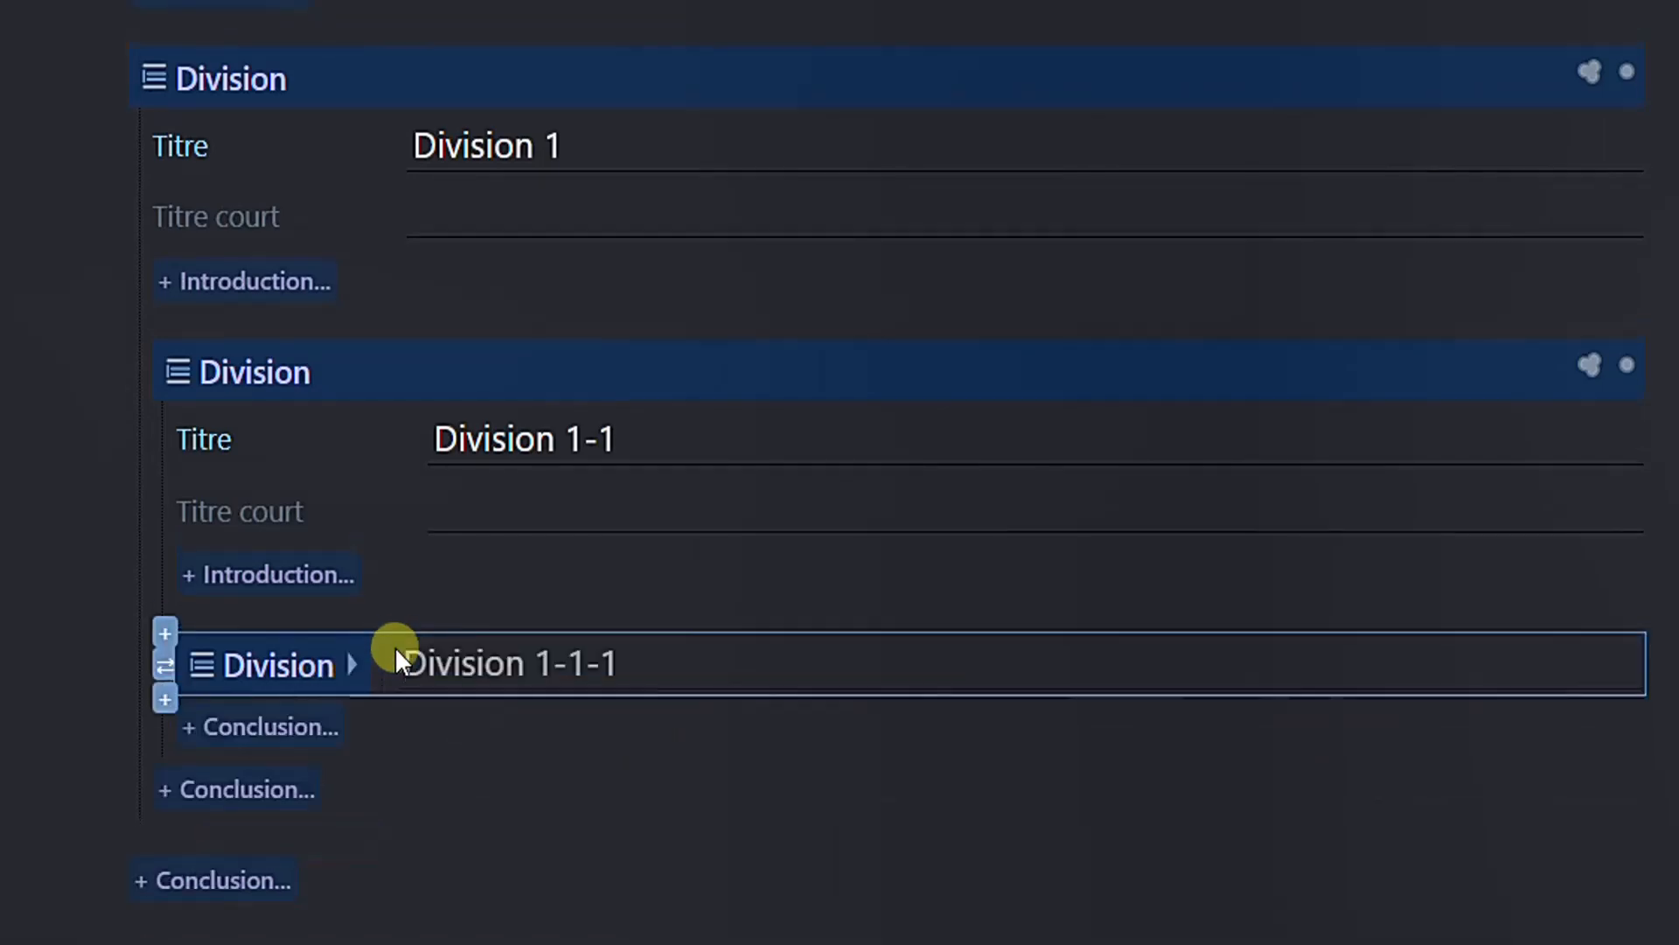
{"action": "left_click", "coordinate": [633, 359]}
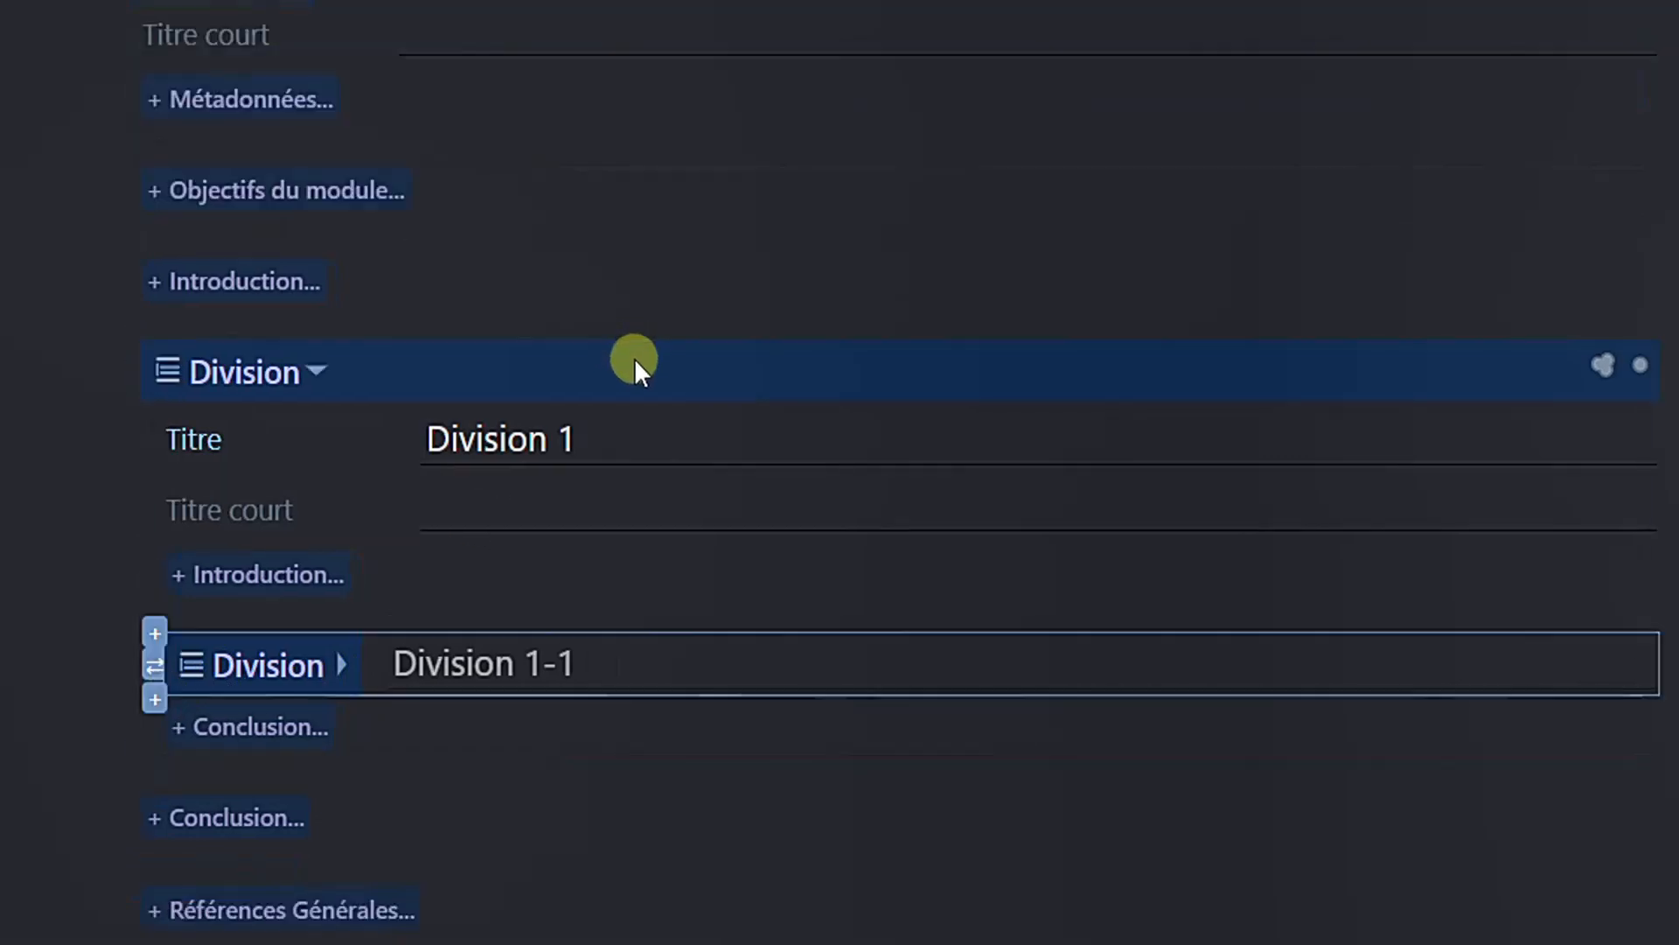
- Add a new Division titled "Division 1-2" after Division 1-1 and collapse it
{"action": "left_click", "coordinate": [155, 700]}
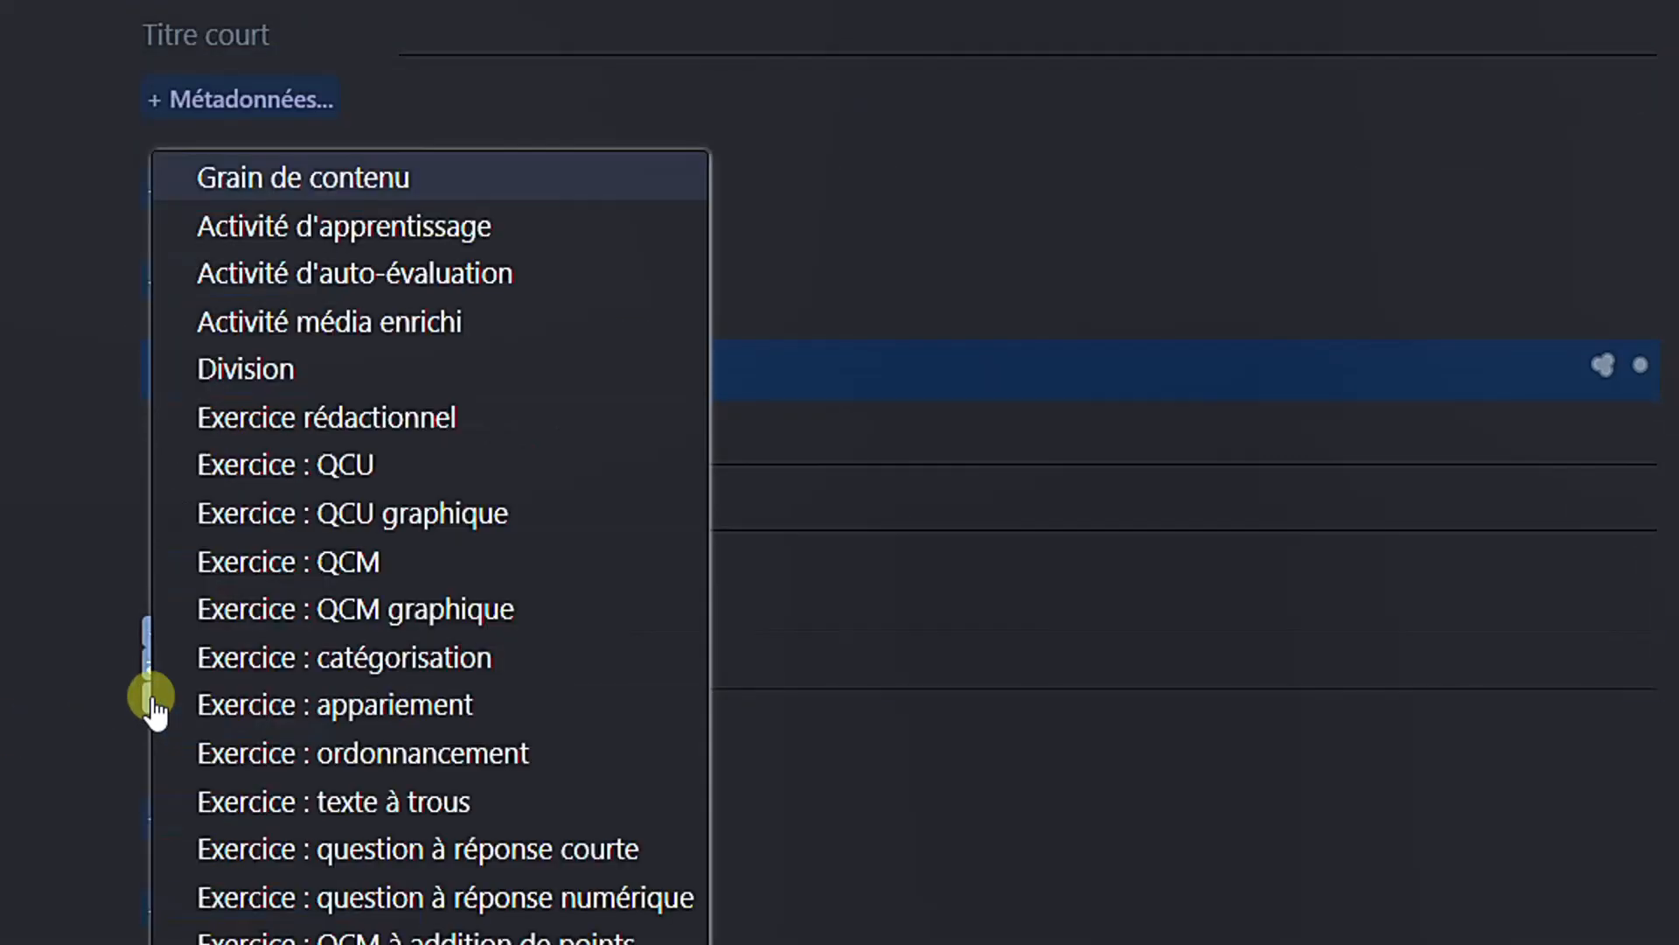
{"action": "left_click", "coordinate": [270, 371]}
{"action": "left_click", "coordinate": [225, 818]}
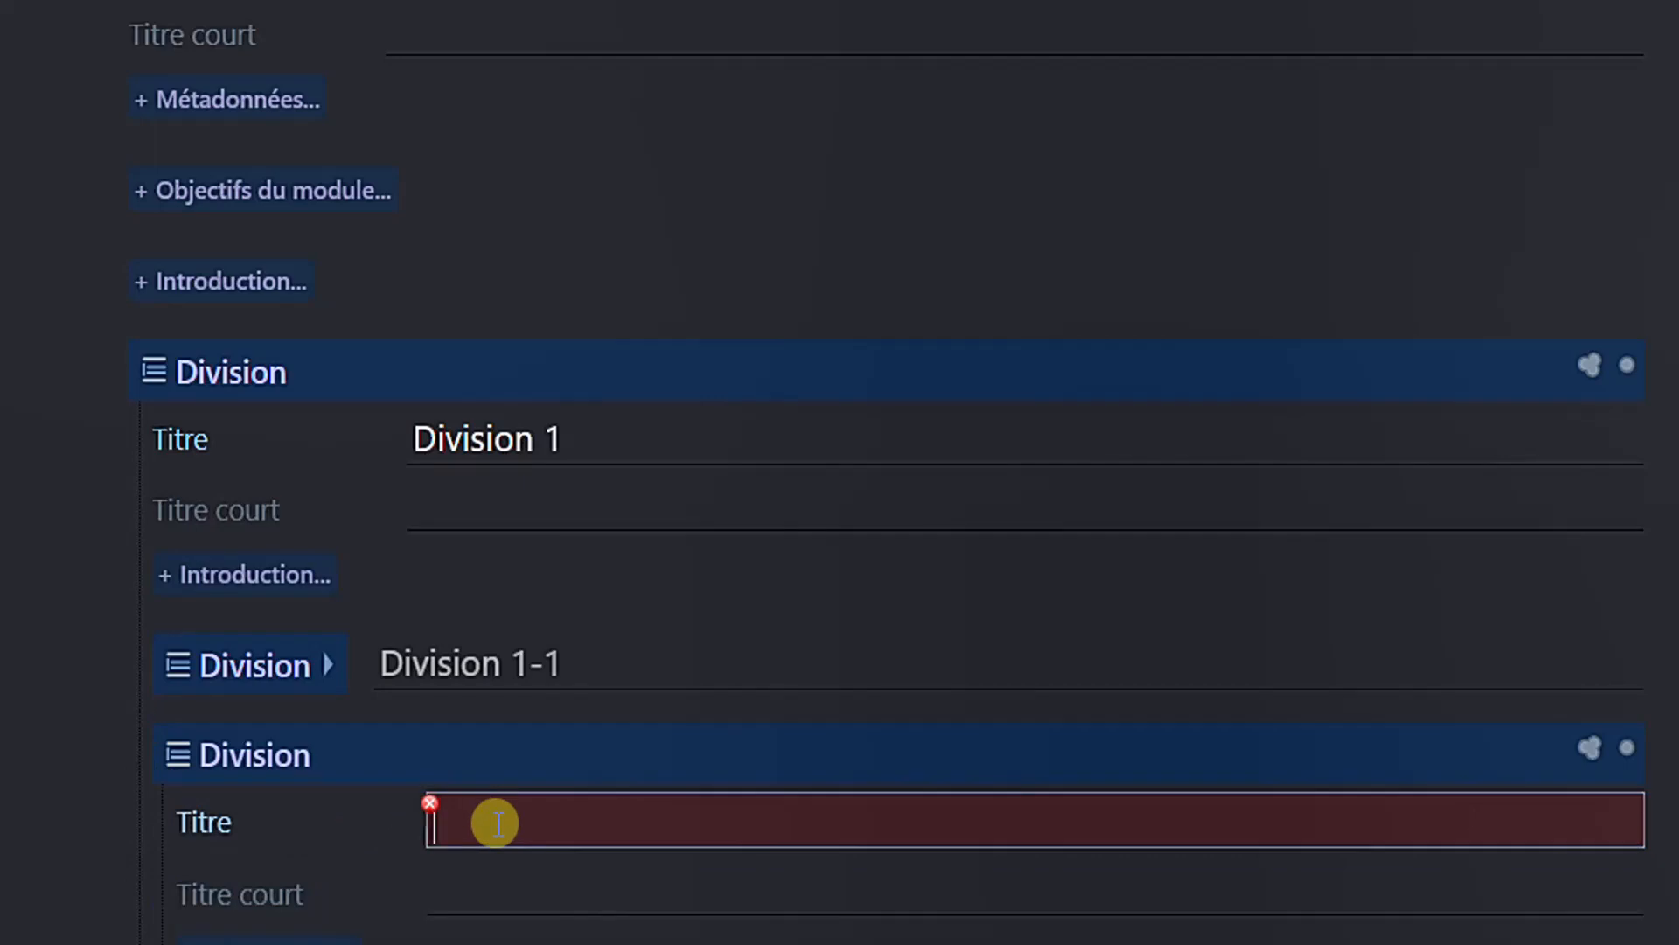
{"action": "type", "text": "Division 1-2"}
{"action": "left_click", "coordinate": [383, 765]}
{"action": "left_click", "coordinate": [384, 765]}
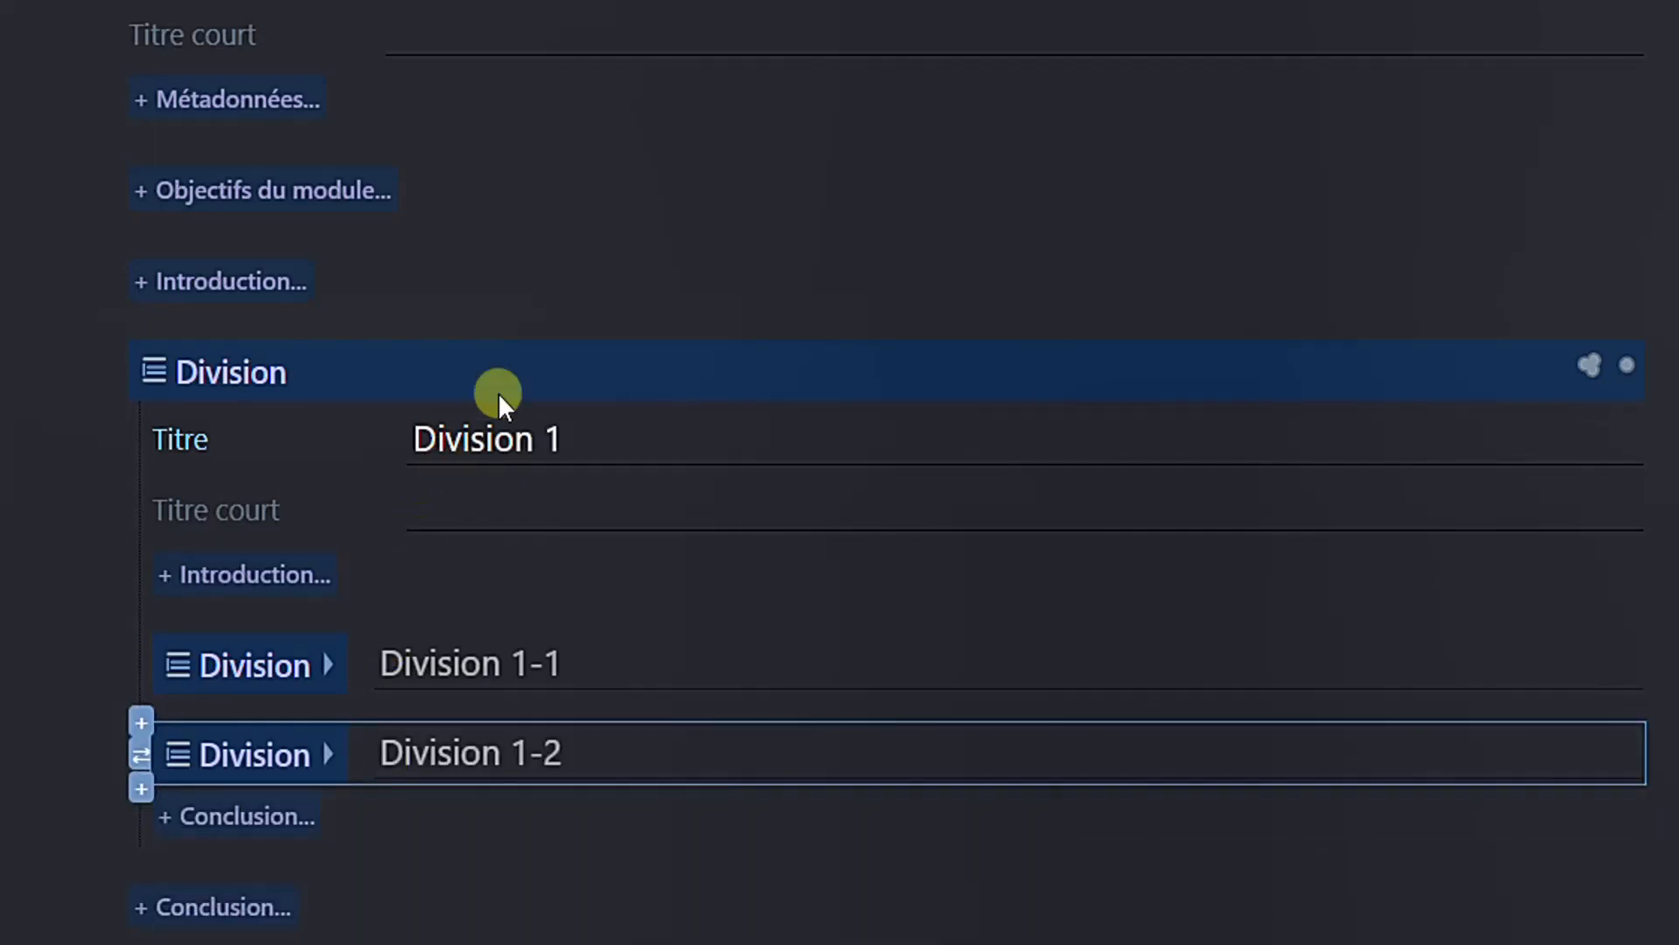
- Collapse Division 1 and add a second top-level Division titled "Division 2" after it
{"action": "left_click", "coordinate": [523, 364]}
{"action": "left_click", "coordinate": [523, 364]}
{"action": "left_click", "coordinate": [133, 408]}
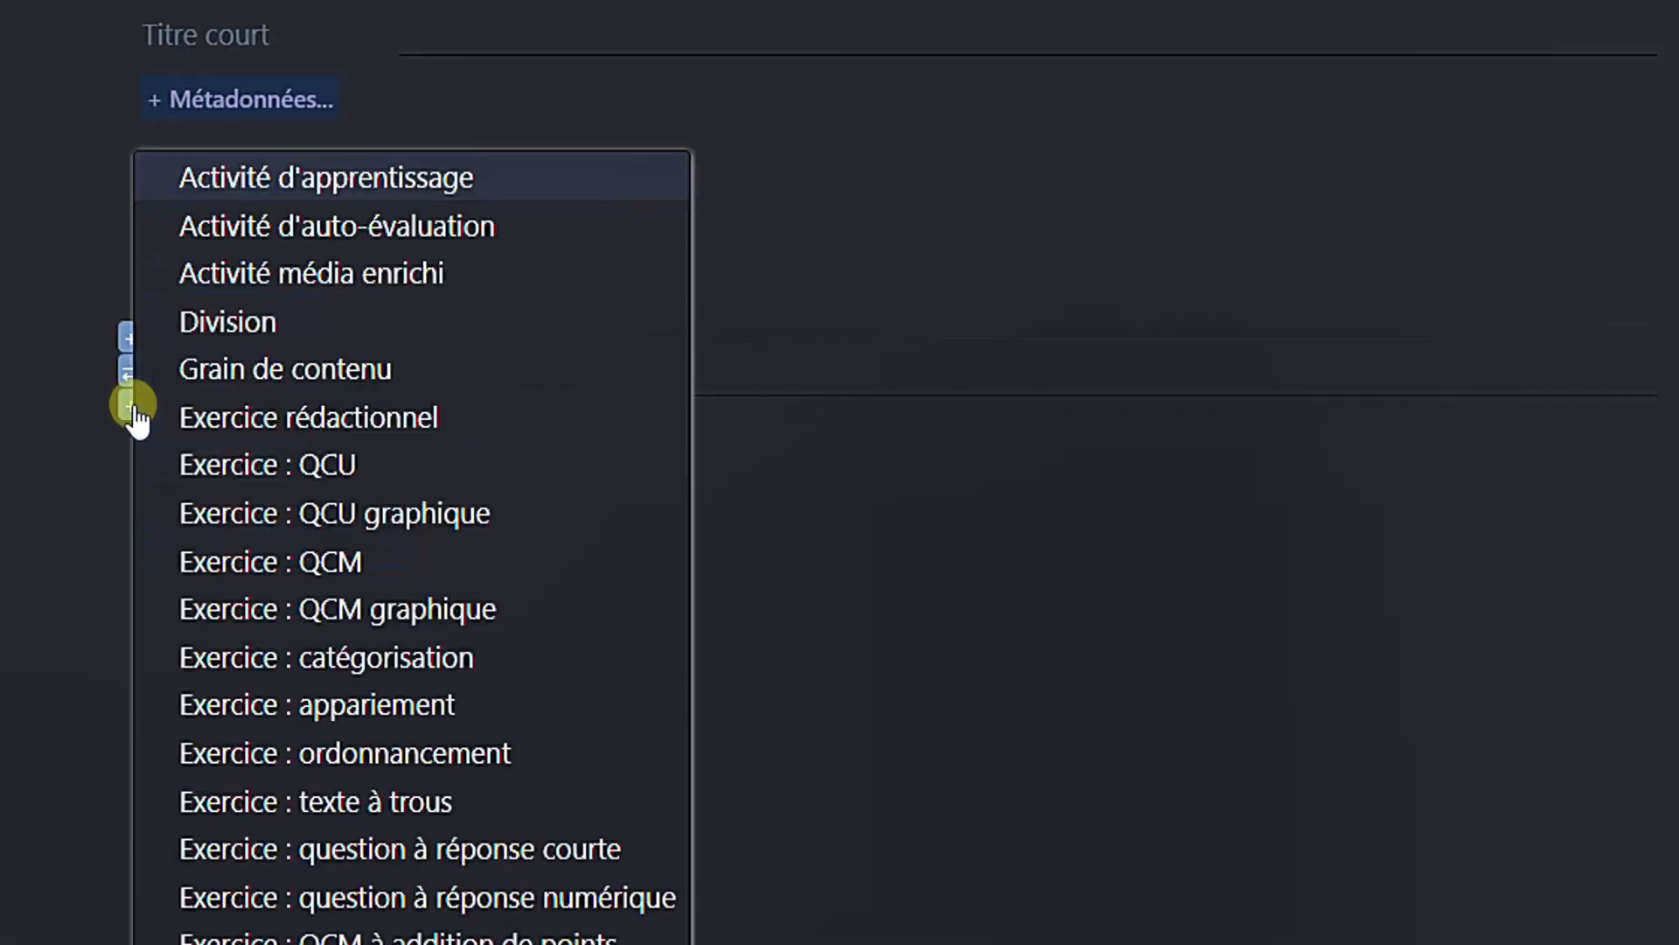
{"action": "left_click", "coordinate": [208, 336]}
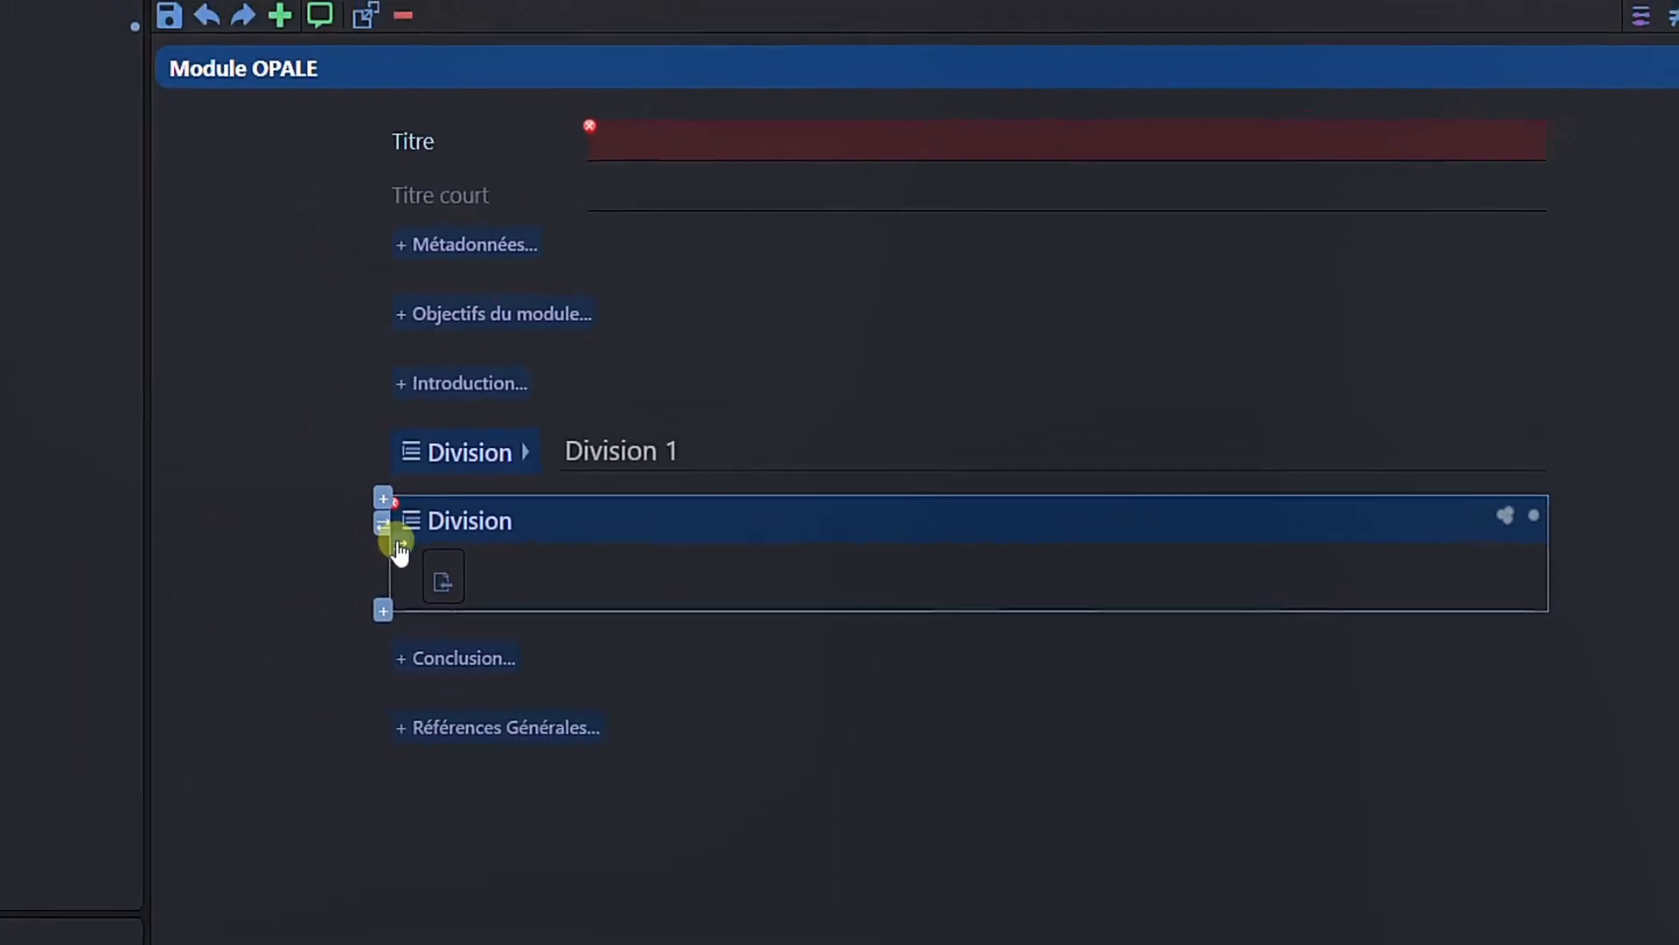
{"action": "left_click", "coordinate": [528, 565]}
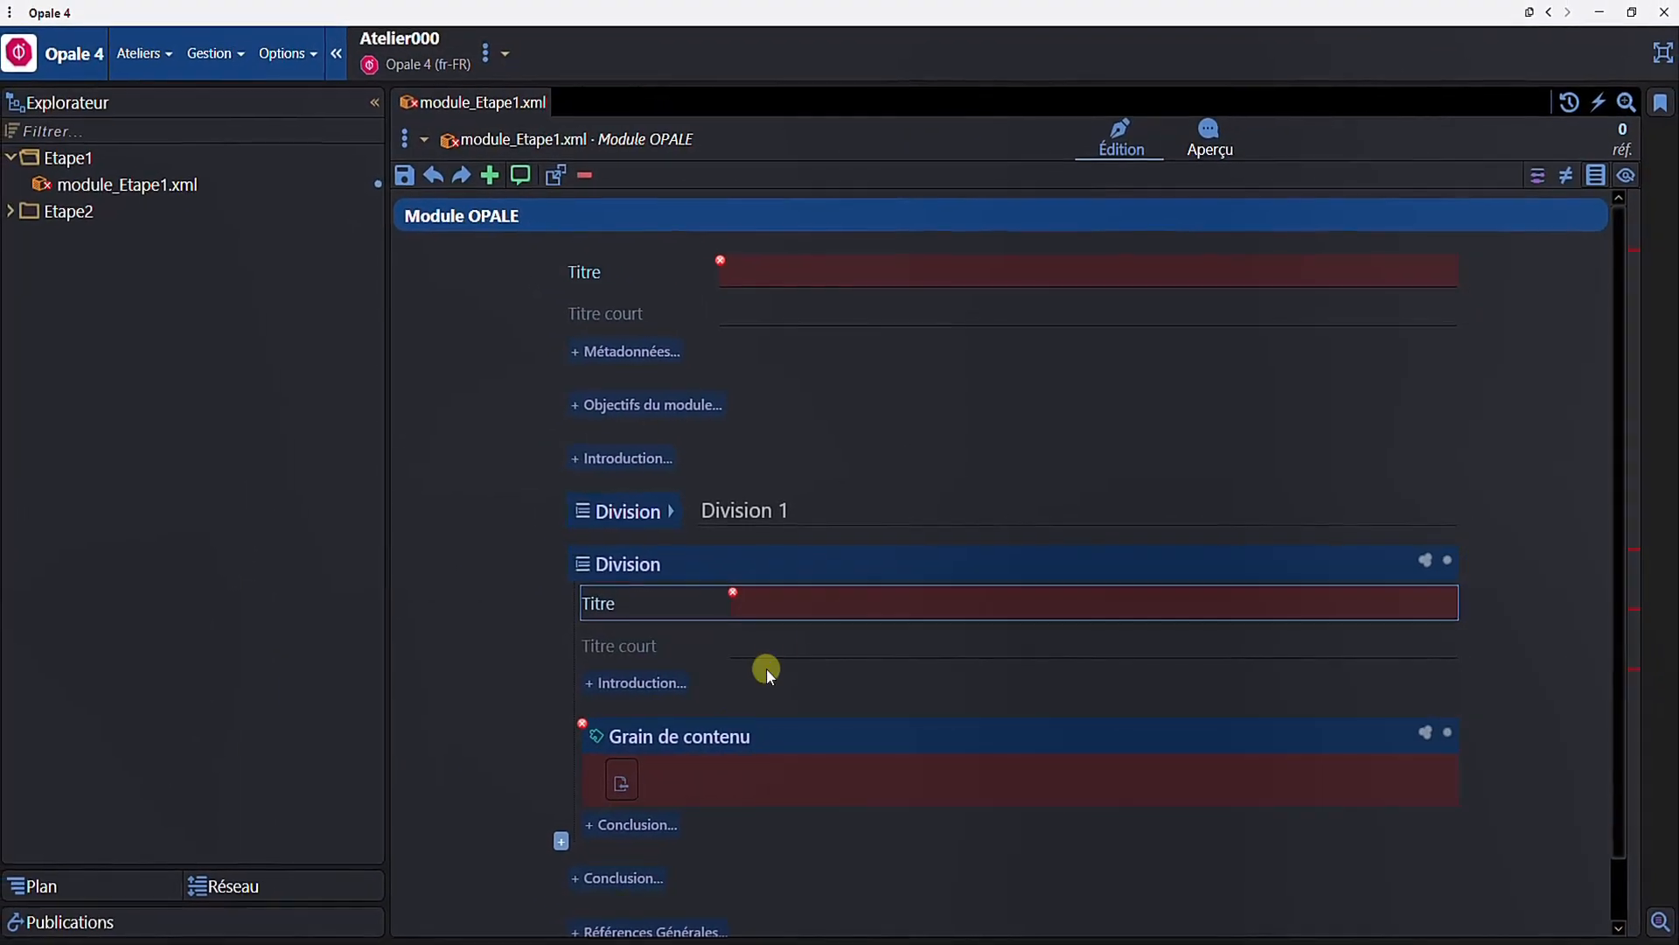
{"action": "type", "text": "Division 2"}
{"action": "left_click", "coordinate": [756, 565]}
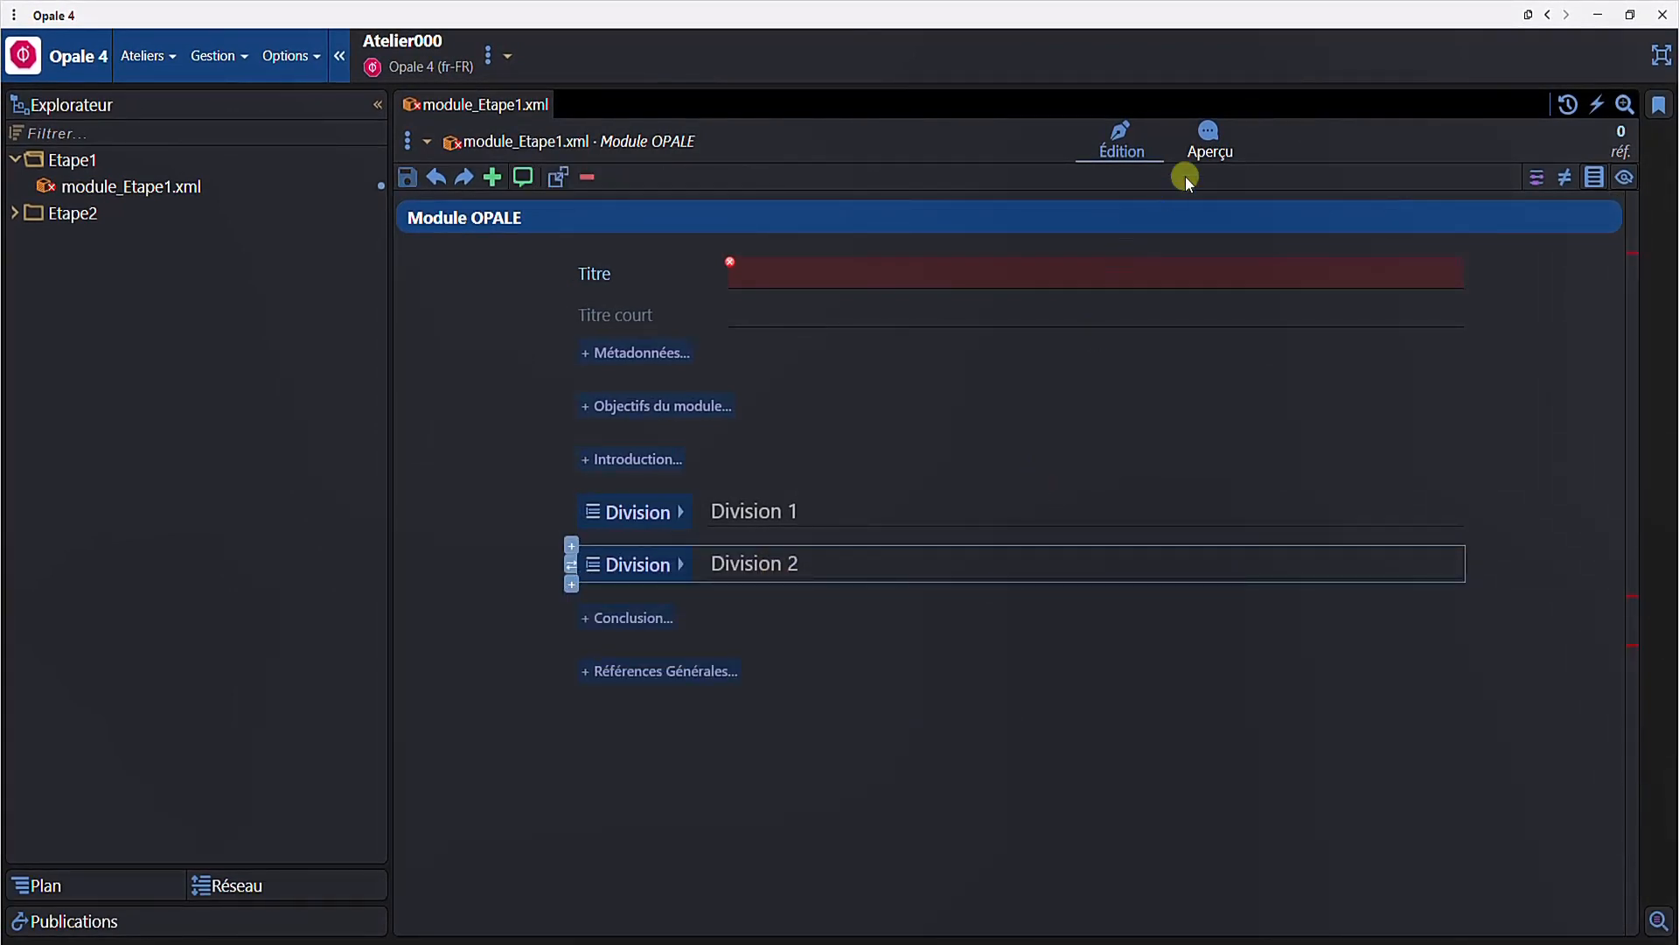
- Preview the module in the browser and navigate through Division 1-1, Division 1-2 and Division 2
{"action": "left_click", "coordinate": [1203, 144]}
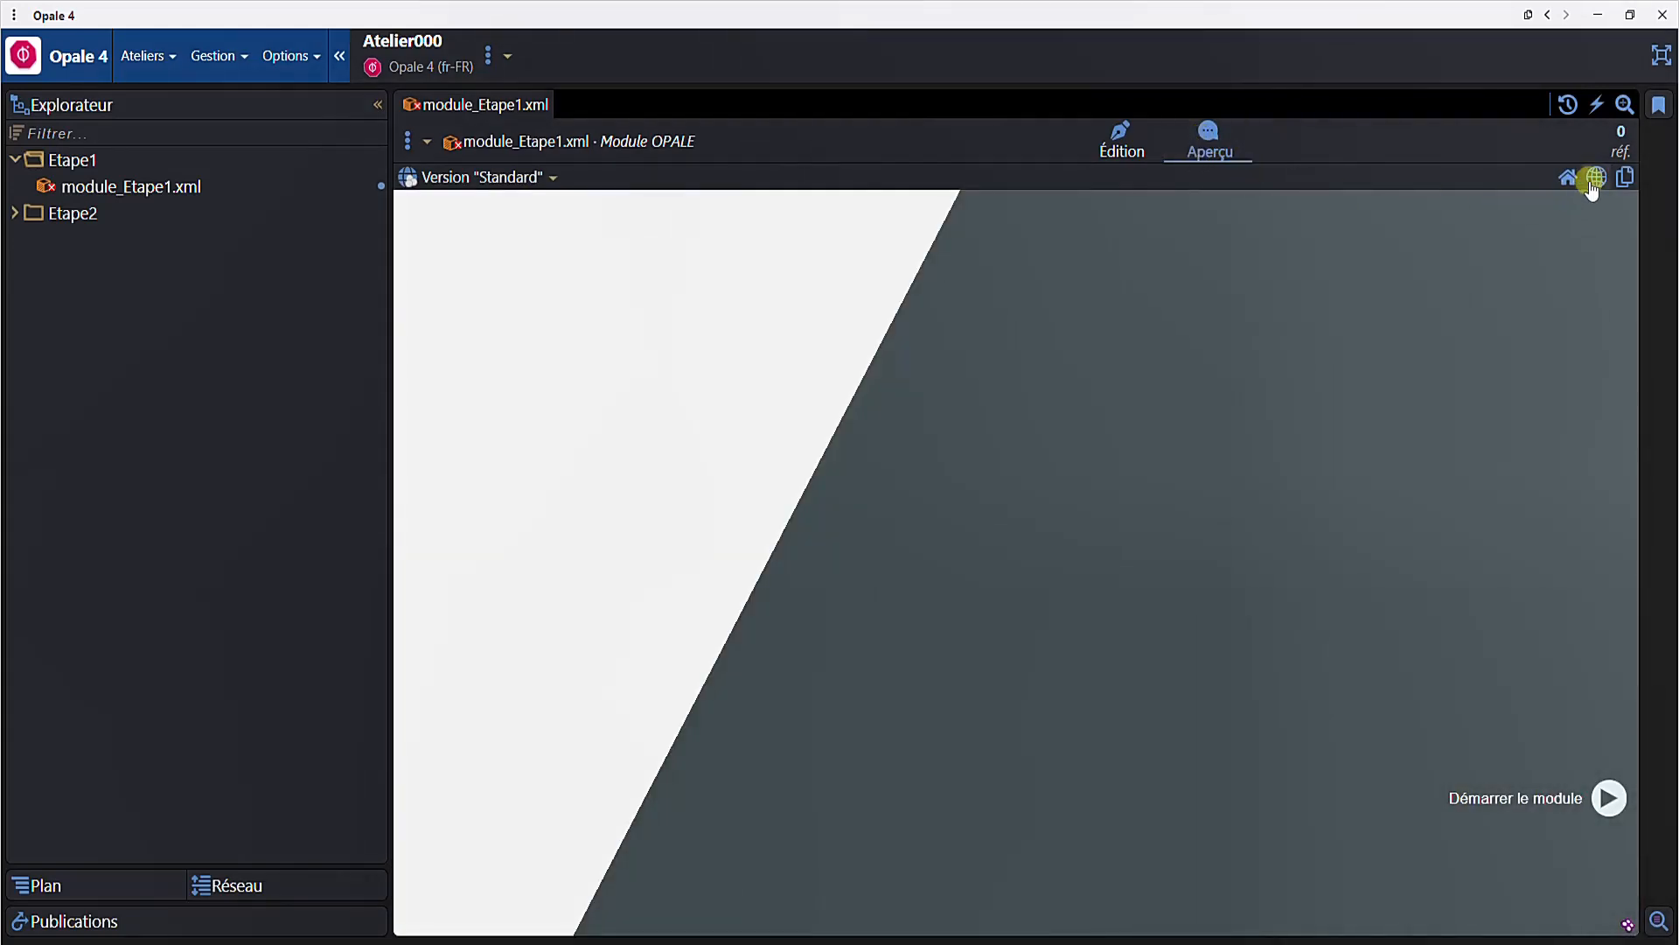
{"action": "left_click", "coordinate": [1594, 180]}
{"action": "left_click", "coordinate": [1575, 791]}
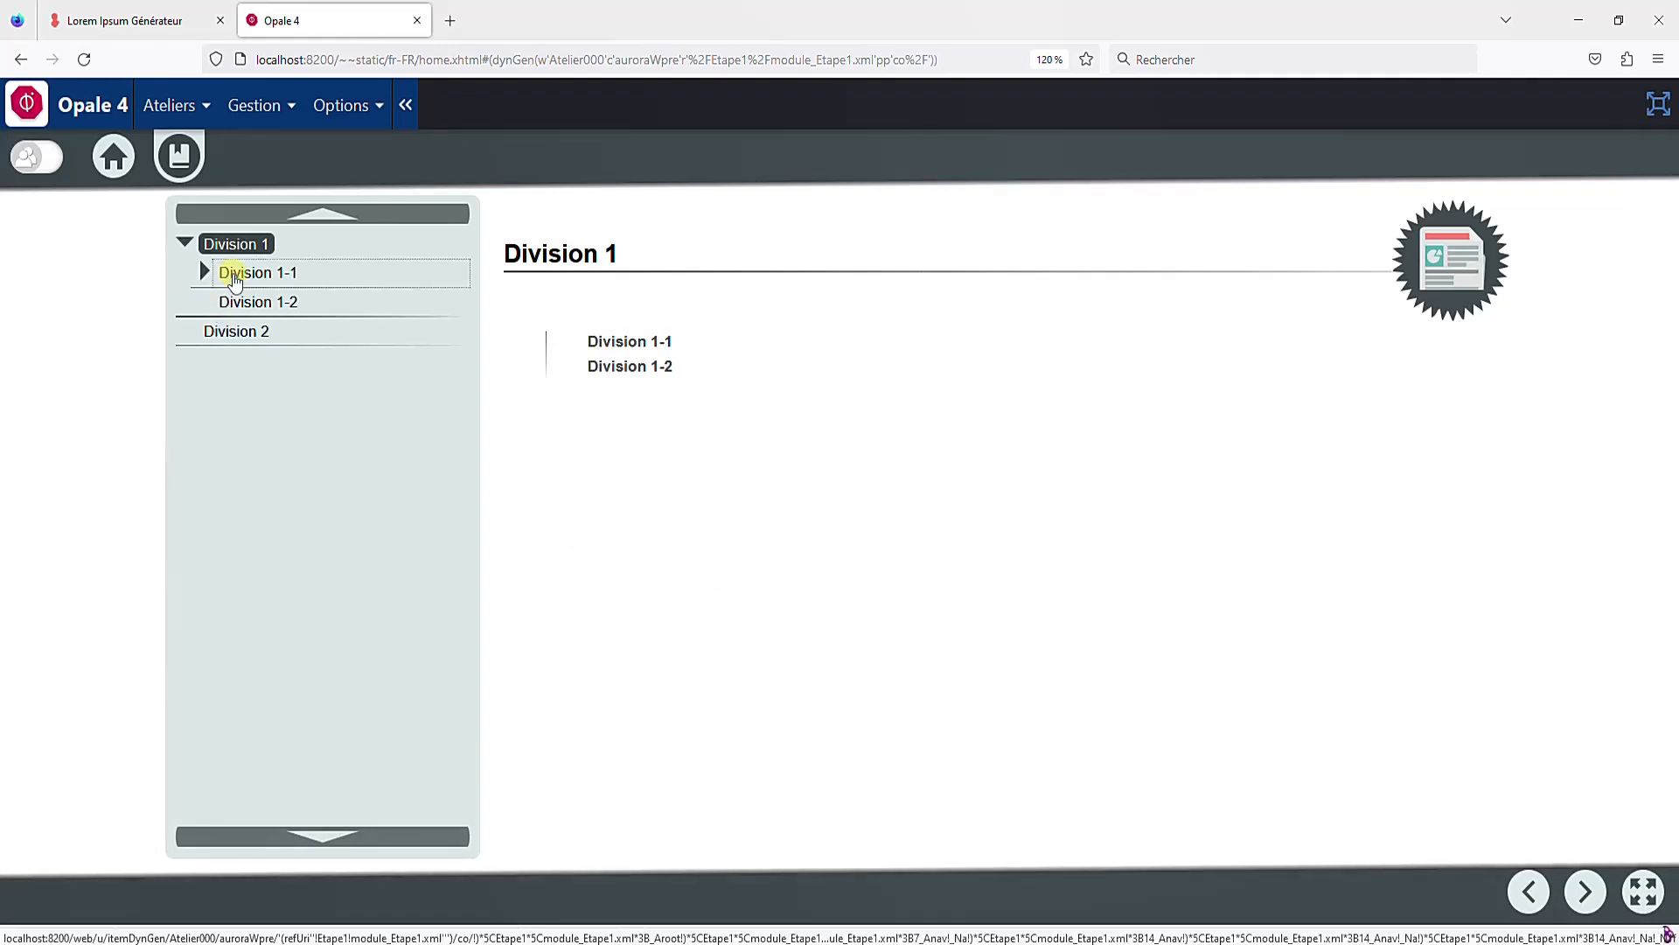
{"action": "left_click", "coordinate": [235, 275]}
{"action": "left_click", "coordinate": [233, 330]}
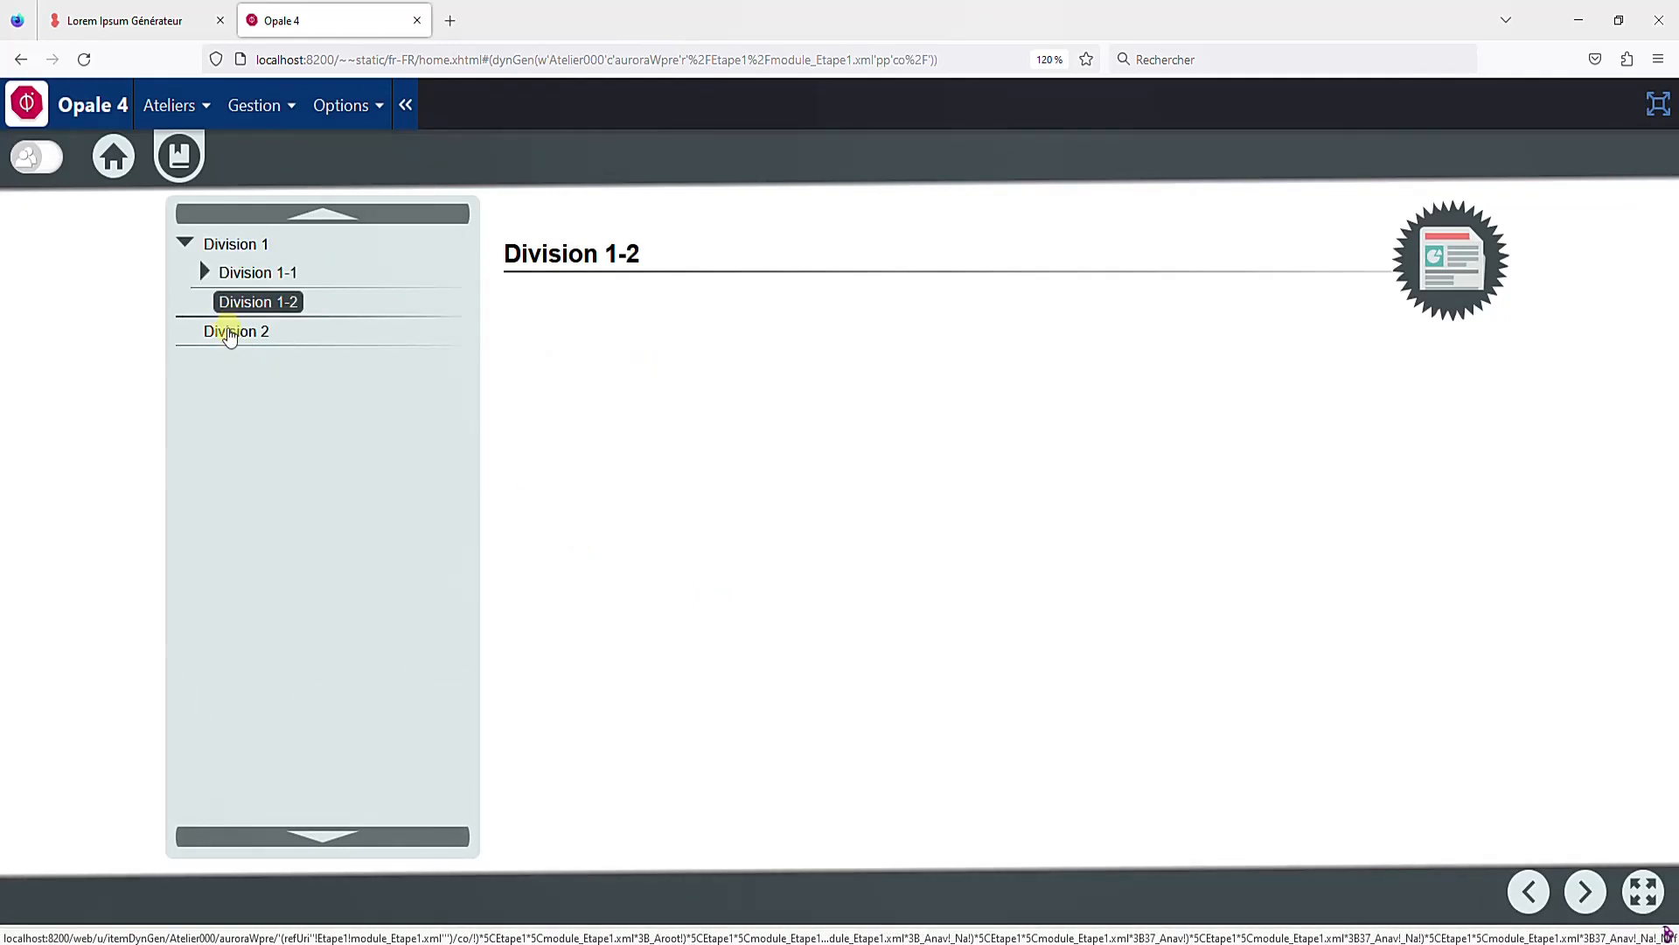
{"action": "left_click", "coordinate": [226, 333]}
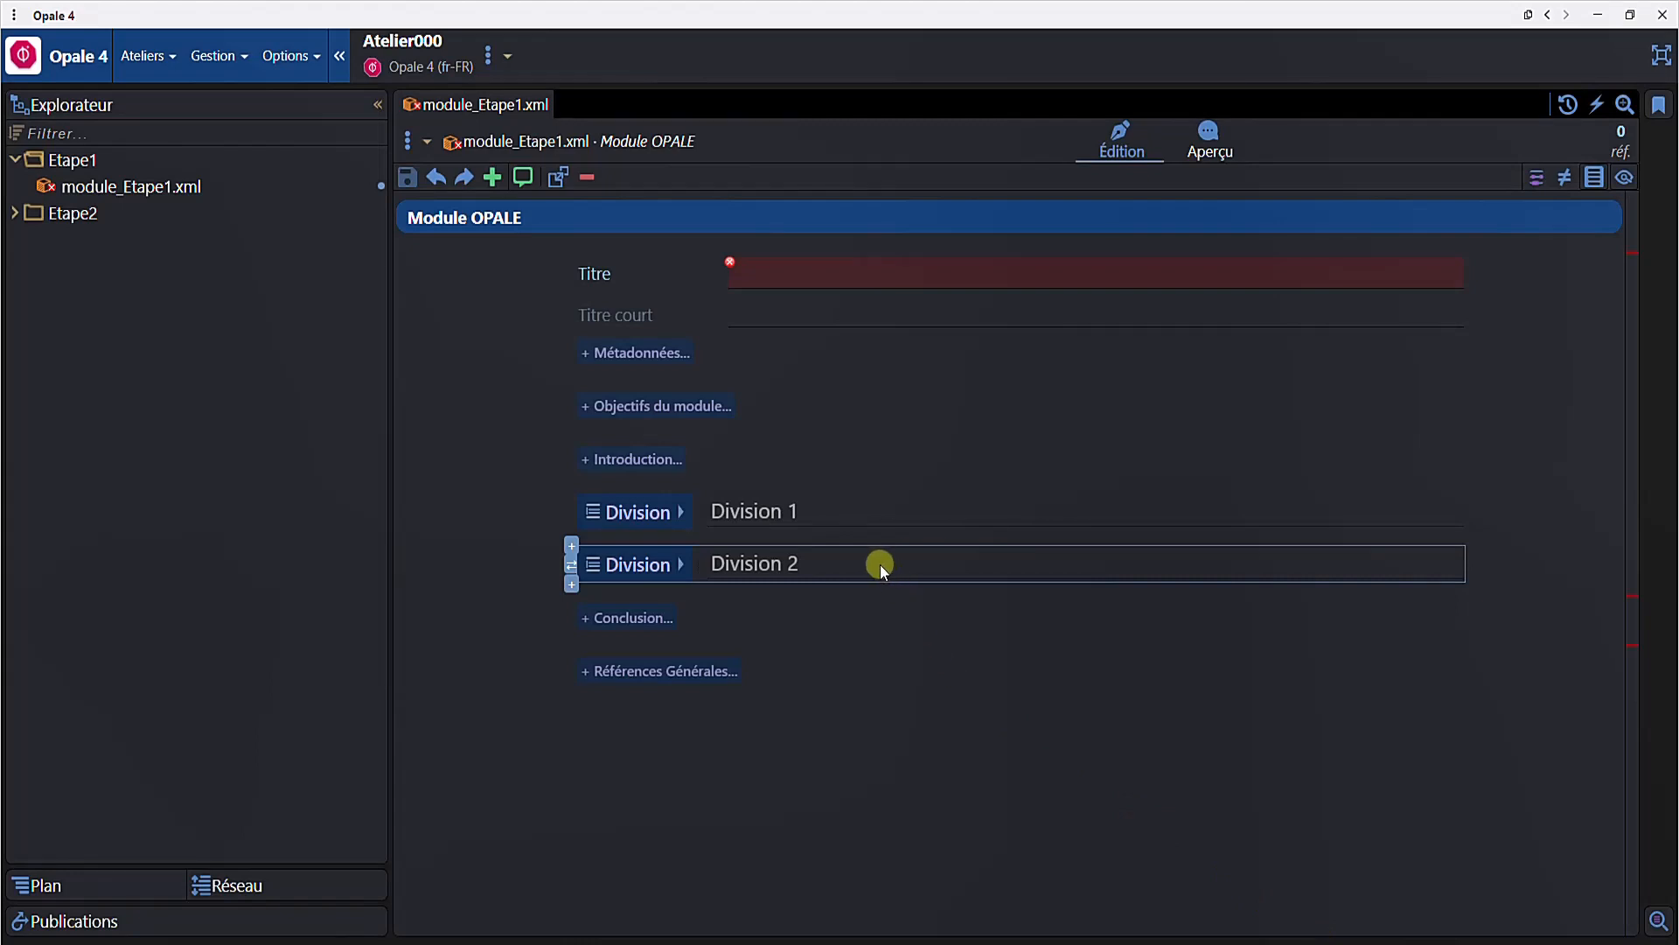
- Expand Division 2 and create blank internal content for its content grain
{"action": "left_click", "coordinate": [870, 563]}
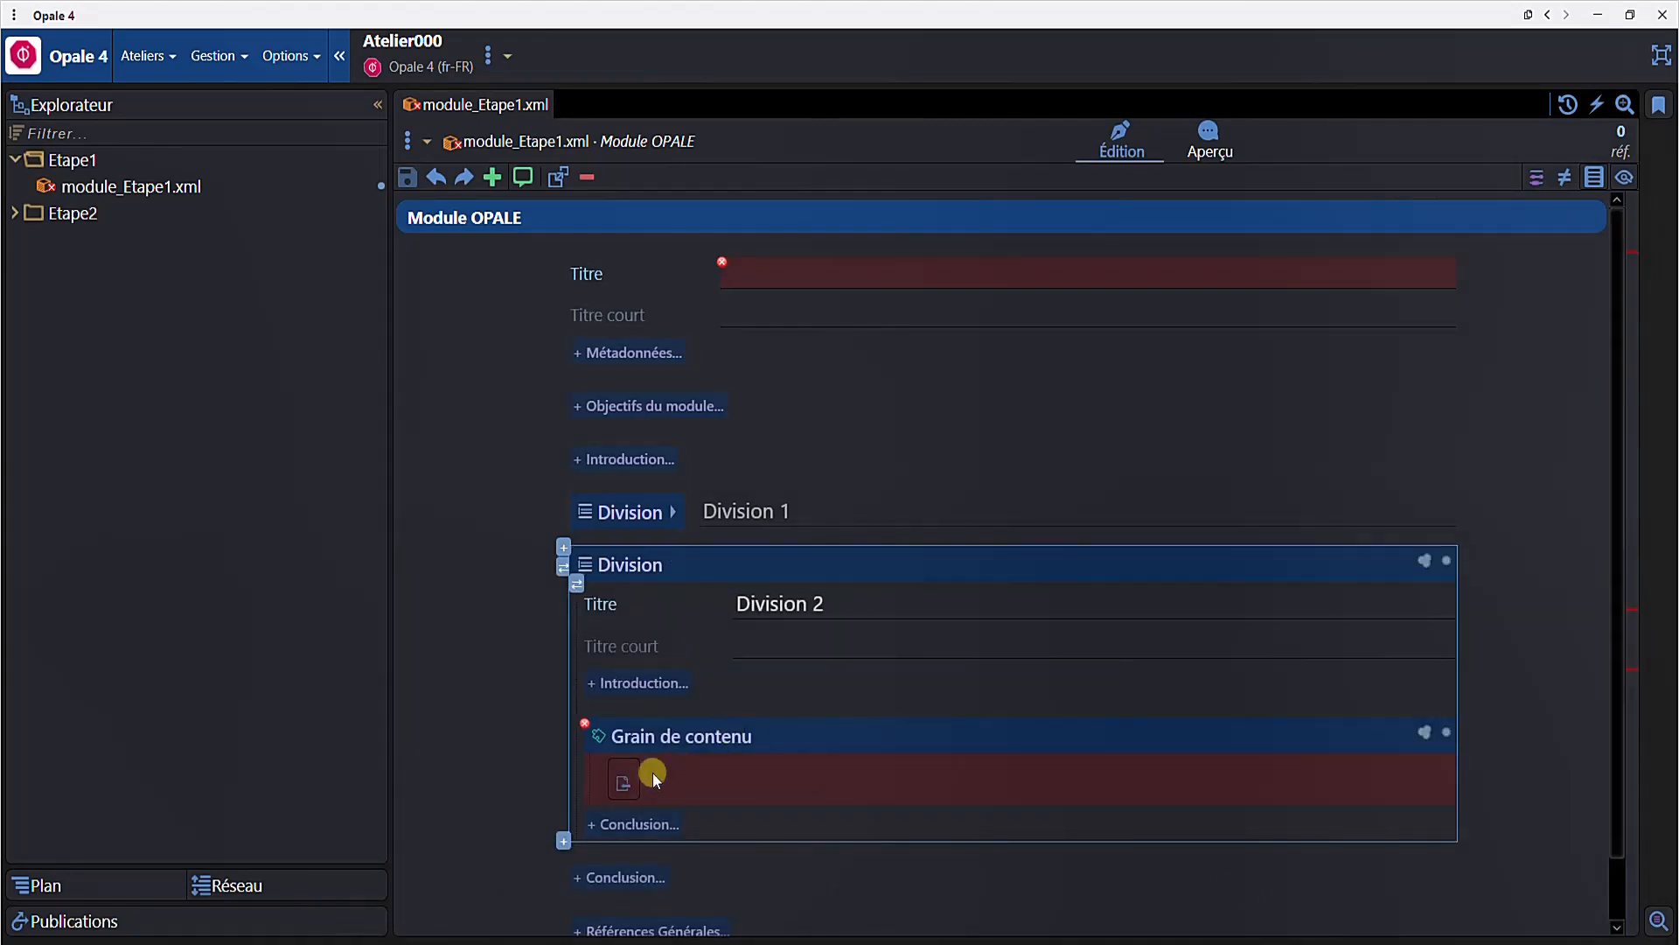
{"action": "left_click", "coordinate": [621, 739]}
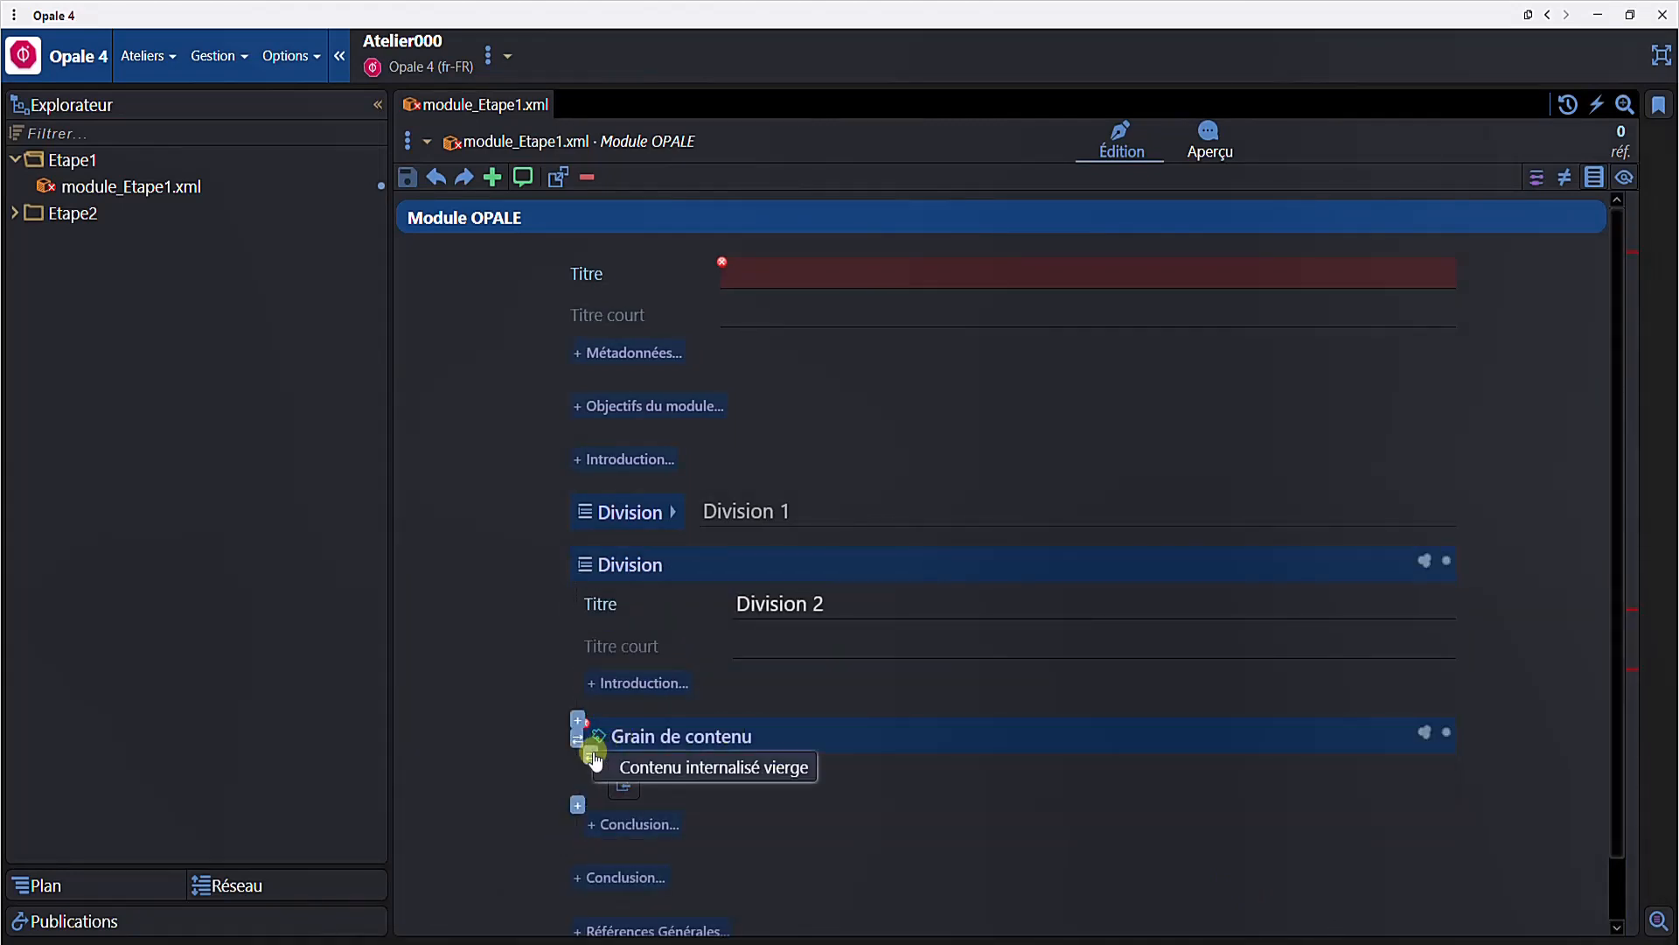
{"action": "left_click", "coordinate": [624, 782]}
{"action": "scroll", "coordinate": [857, 757], "scroll_direction": "down", "scroll_amount": 3}
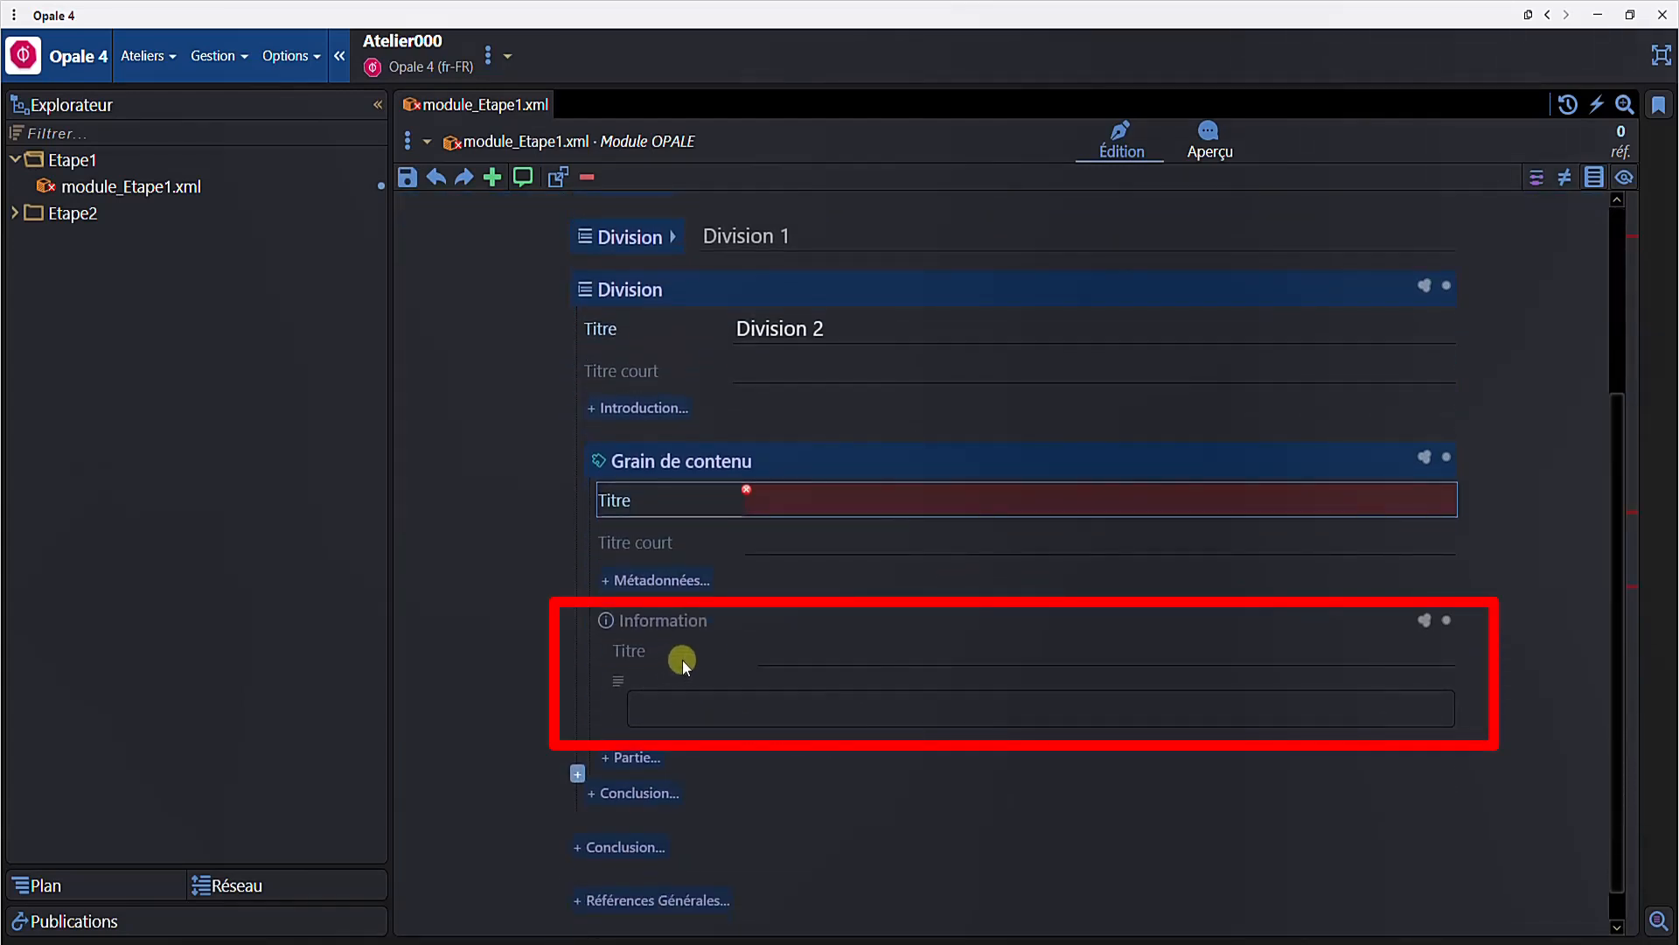
- Title the Information block "Balise information", paste Lorem ipsum text into its body, and collapse it
{"action": "left_click", "coordinate": [810, 649]}
{"action": "type", "text": "Balise information"}
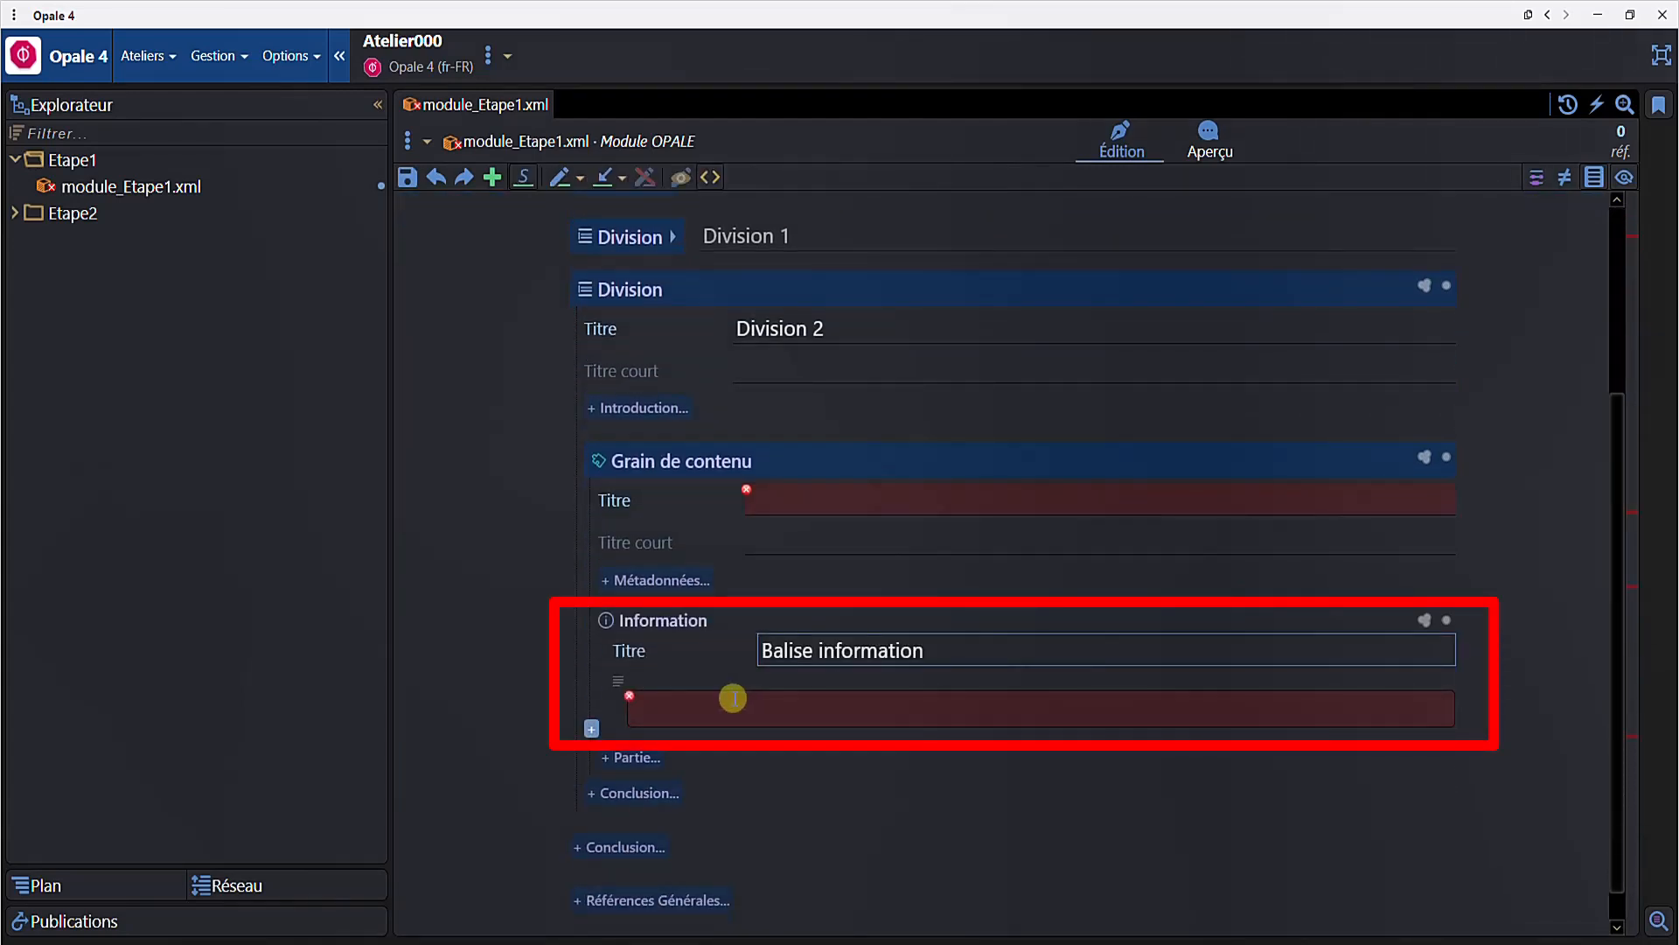
{"action": "left_click", "coordinate": [733, 698]}
{"action": "type", "text": "Lorem ipsum dolor sit amet, consectetur adipiscing elit, sed do eiusmod tempor incididunt ut labore et dolore magna aliqua. Ut enim ad minim veniam, quis nostrud exercitation ullamco laboris nisi ut aliquip ex ea commodo consequat. Duis aute irure dolor in reprehenderit in voluptate velit esse cillum dolore eu fugiat nulla pariatur."}
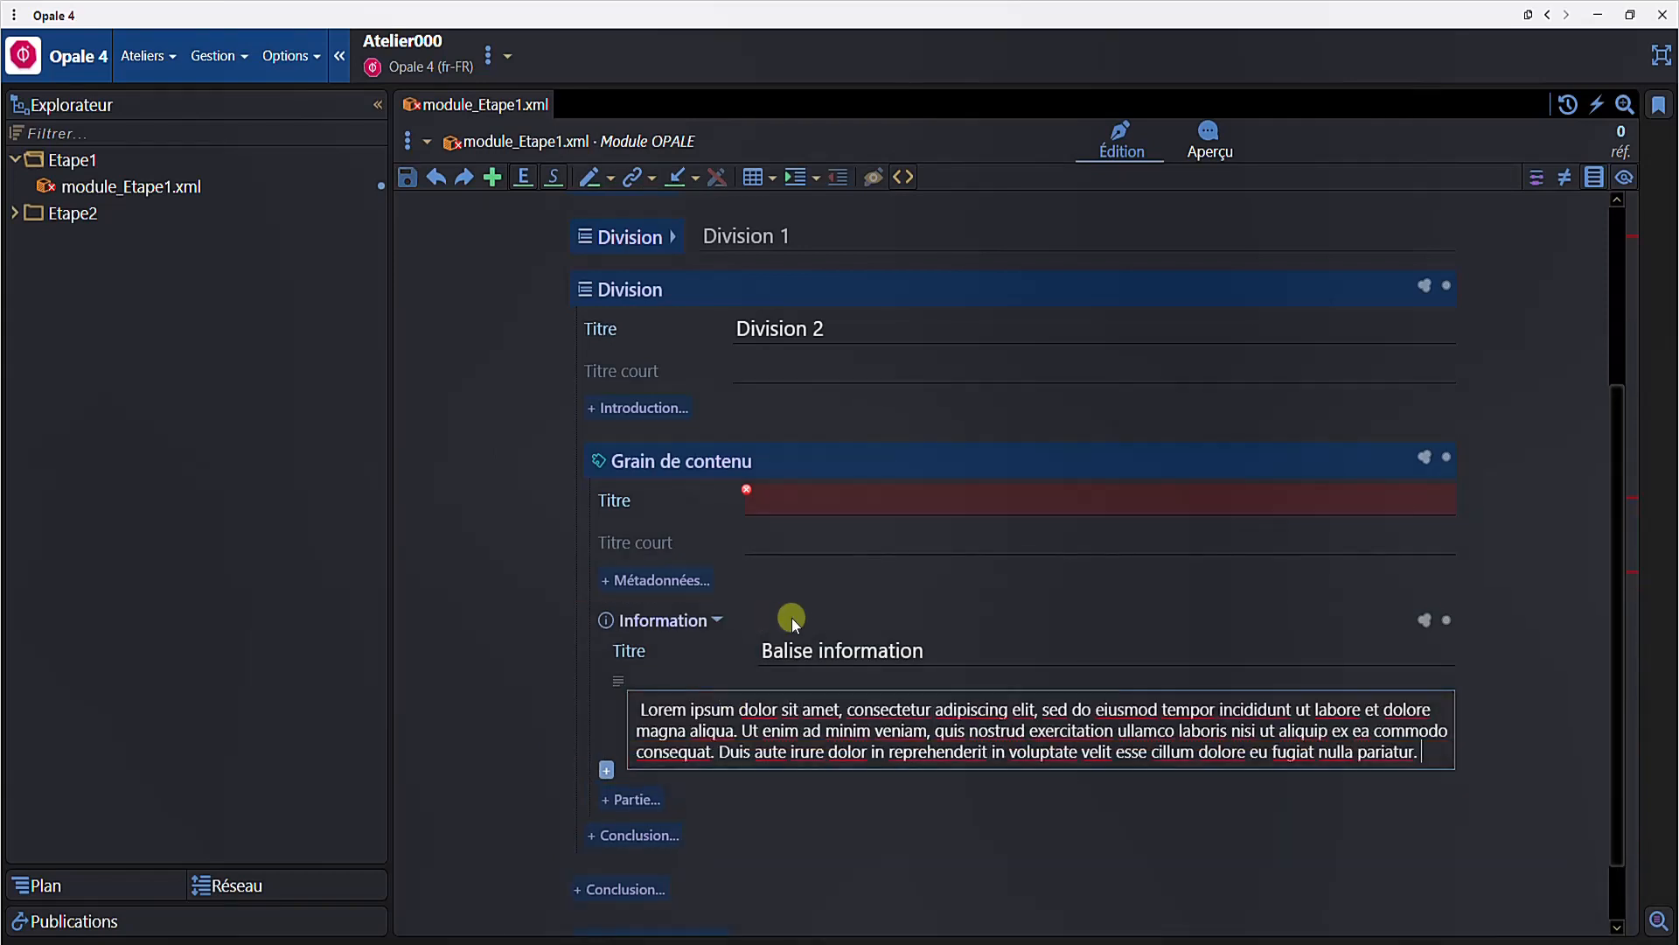
{"action": "left_click", "coordinate": [790, 619]}
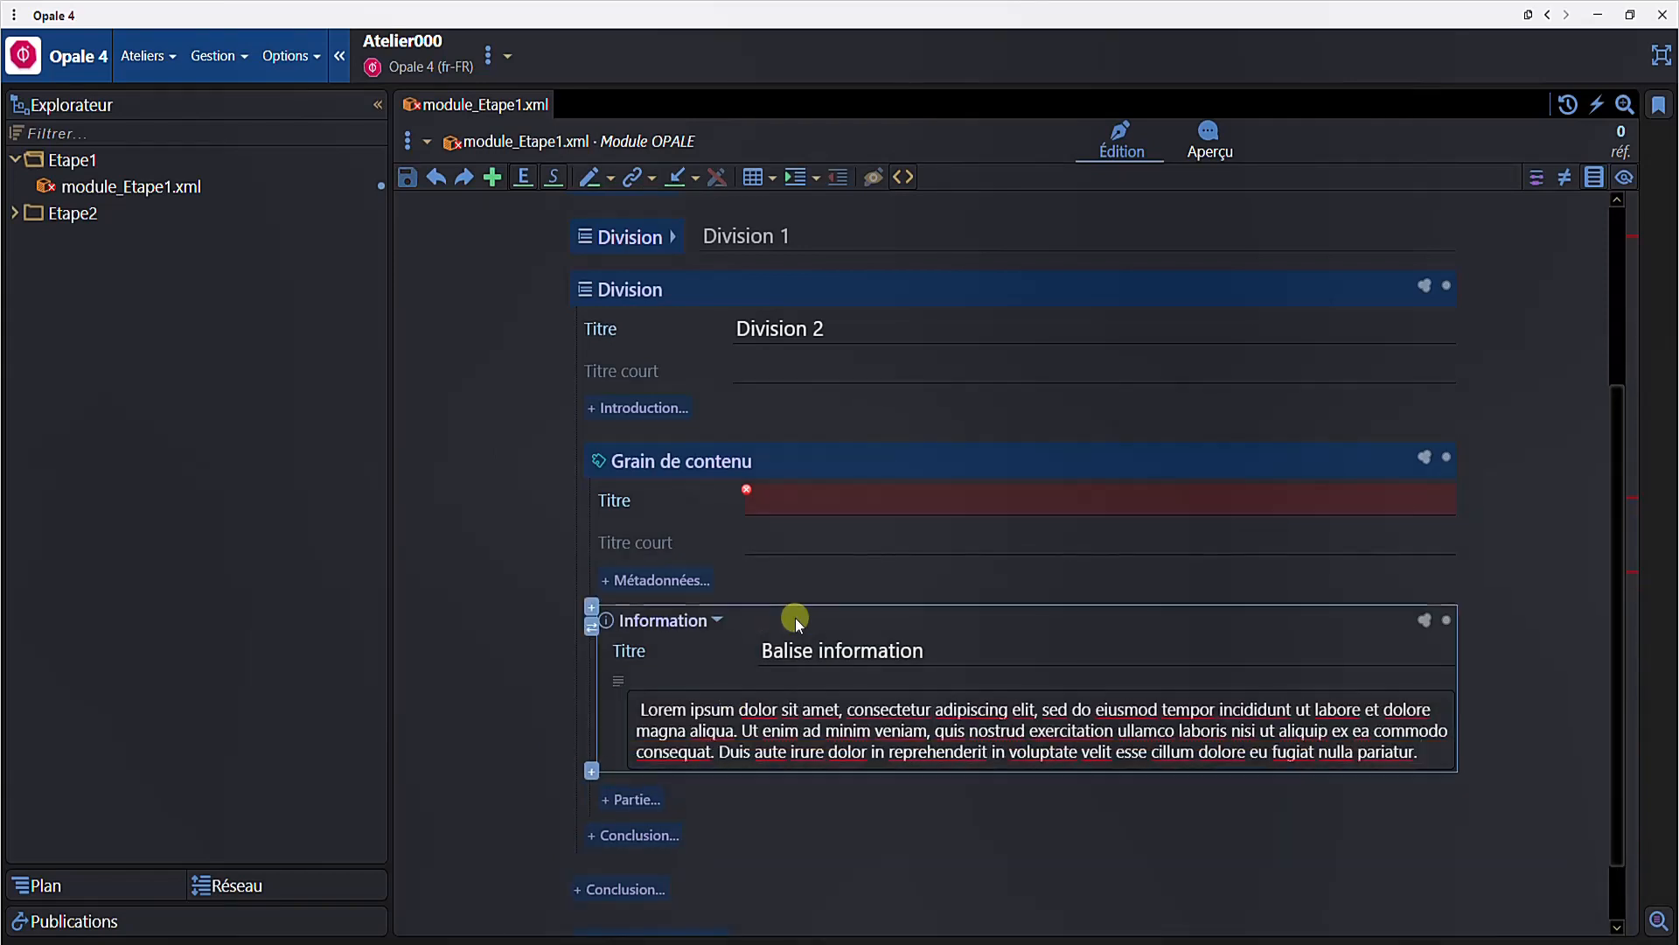
- Add a Définition block after the Information block, paste Lorem ipsum text into it, and title it "Balise définition"
{"action": "left_click", "coordinate": [592, 696]}
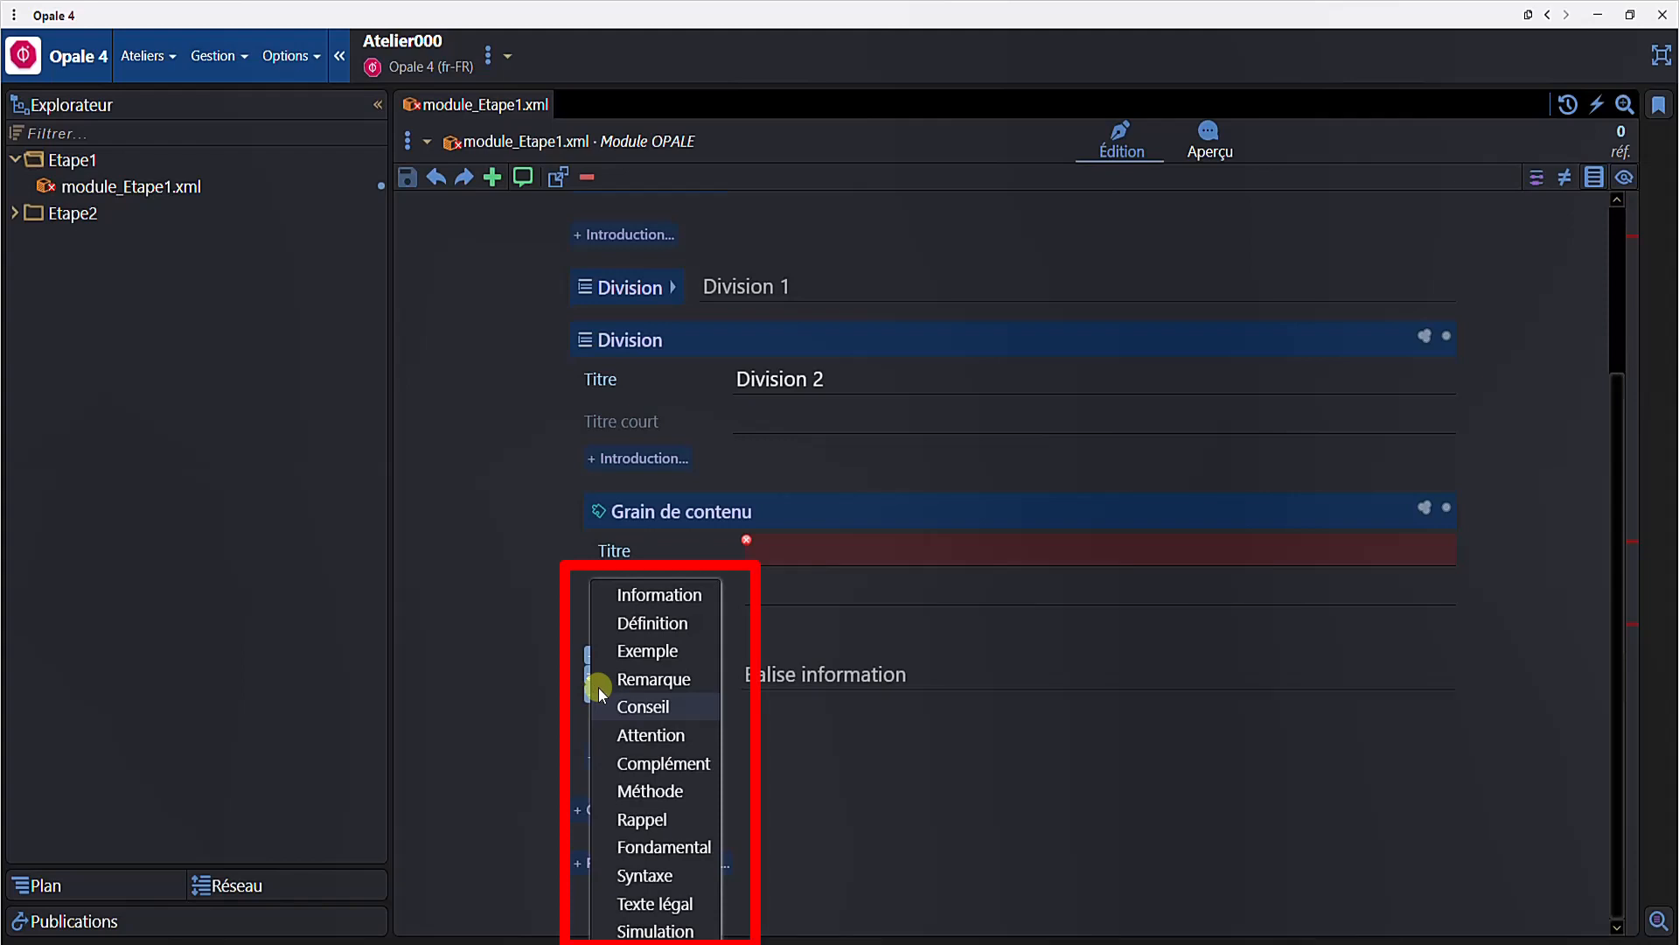
{"action": "left_click", "coordinate": [632, 623]}
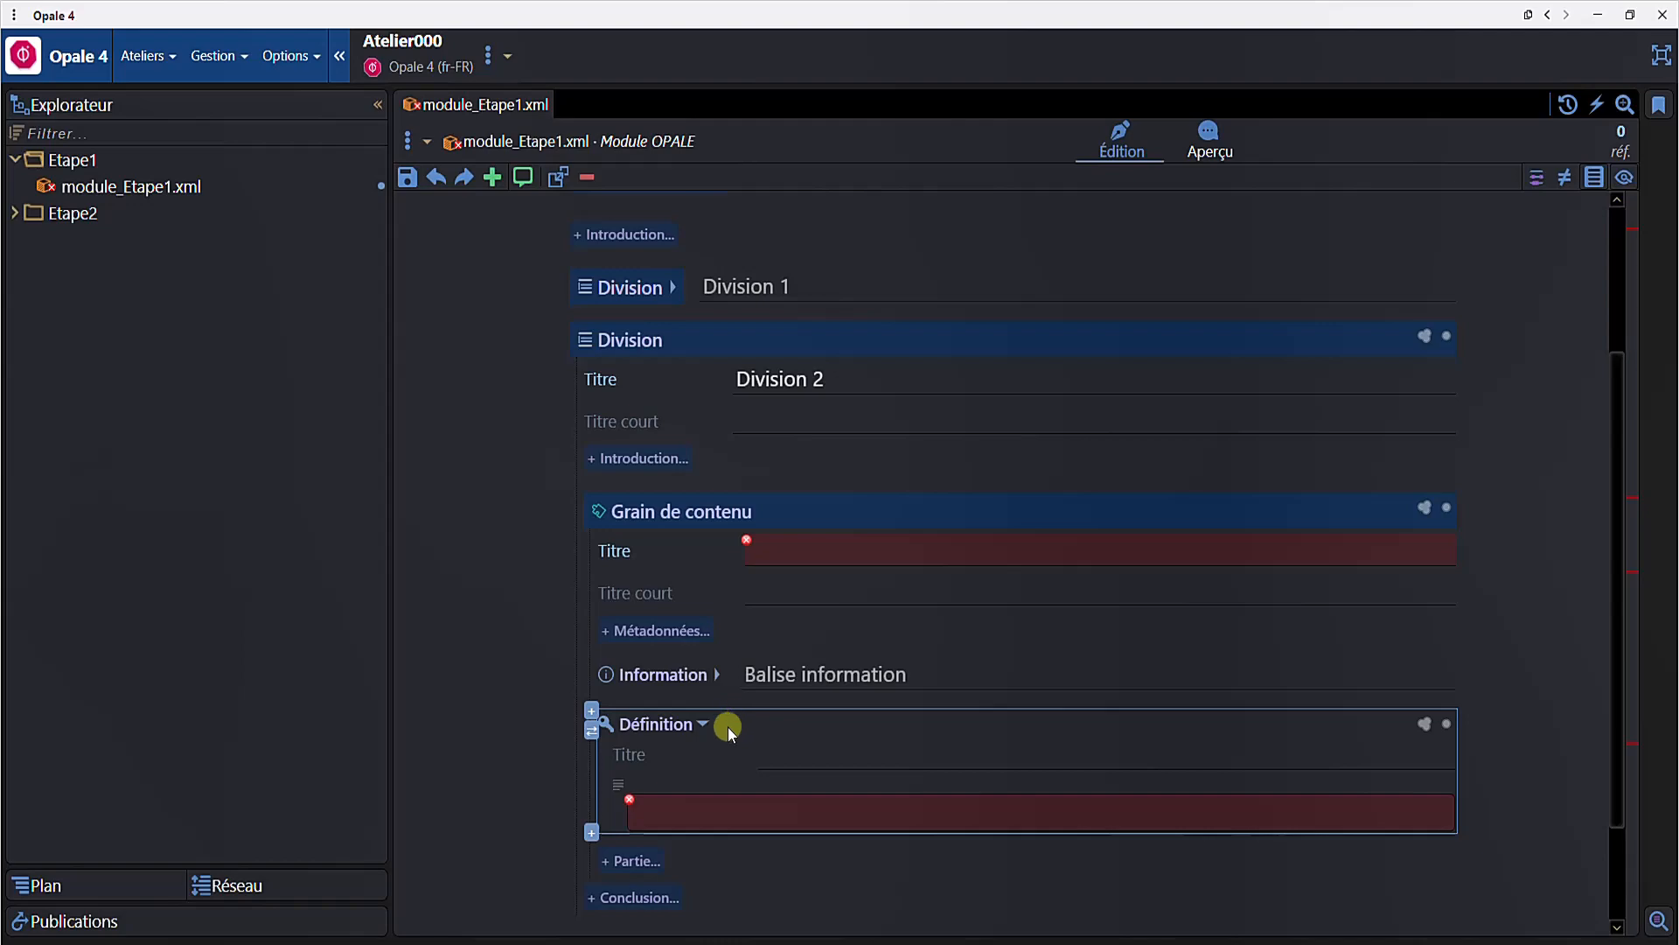
{"action": "left_click", "coordinate": [673, 804]}
{"action": "type", "text": "Lorem ipsum dolor sit amet, consectetur adipiscing elit, sed do eiusmod tempor incididunt ut labore et dolore magna aliqua. Ut enim ad minim veniam, quis nostrud exercitation ullamco laboris nisi ut aliquip ex ea commodo consequat. Duis aute irure dolor in reprehenderit in voluptate velit esse cillum dolore eu fugiat nulla pariatur."}
{"action": "left_click", "coordinate": [775, 767]}
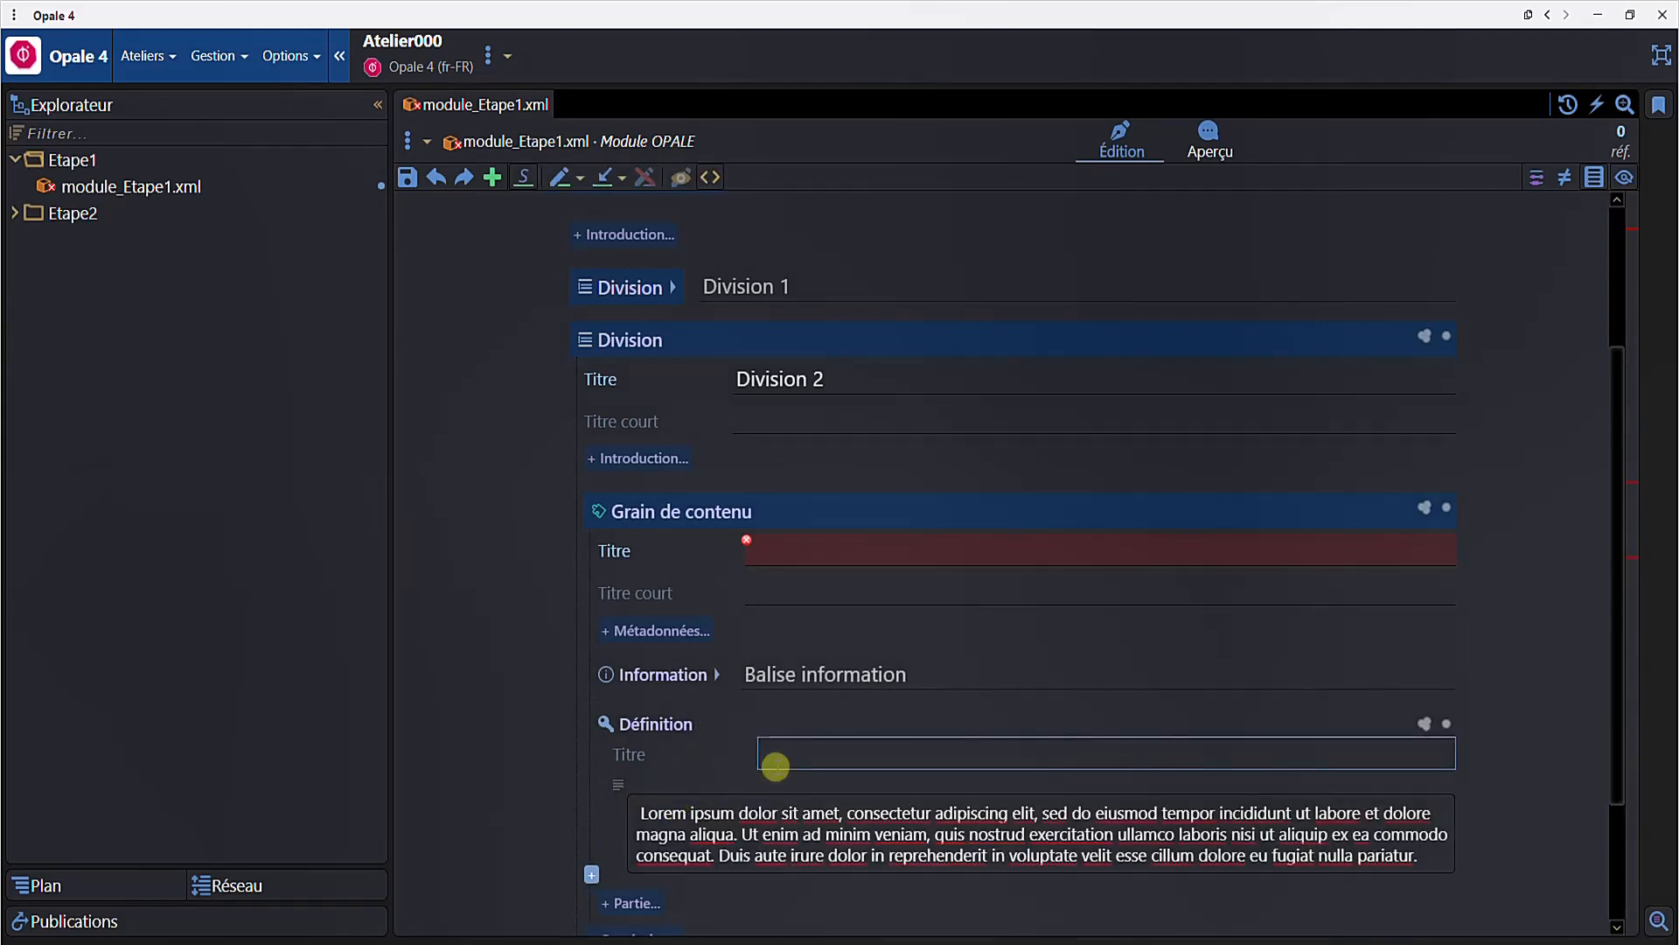
{"action": "type", "text": "Balise définition"}
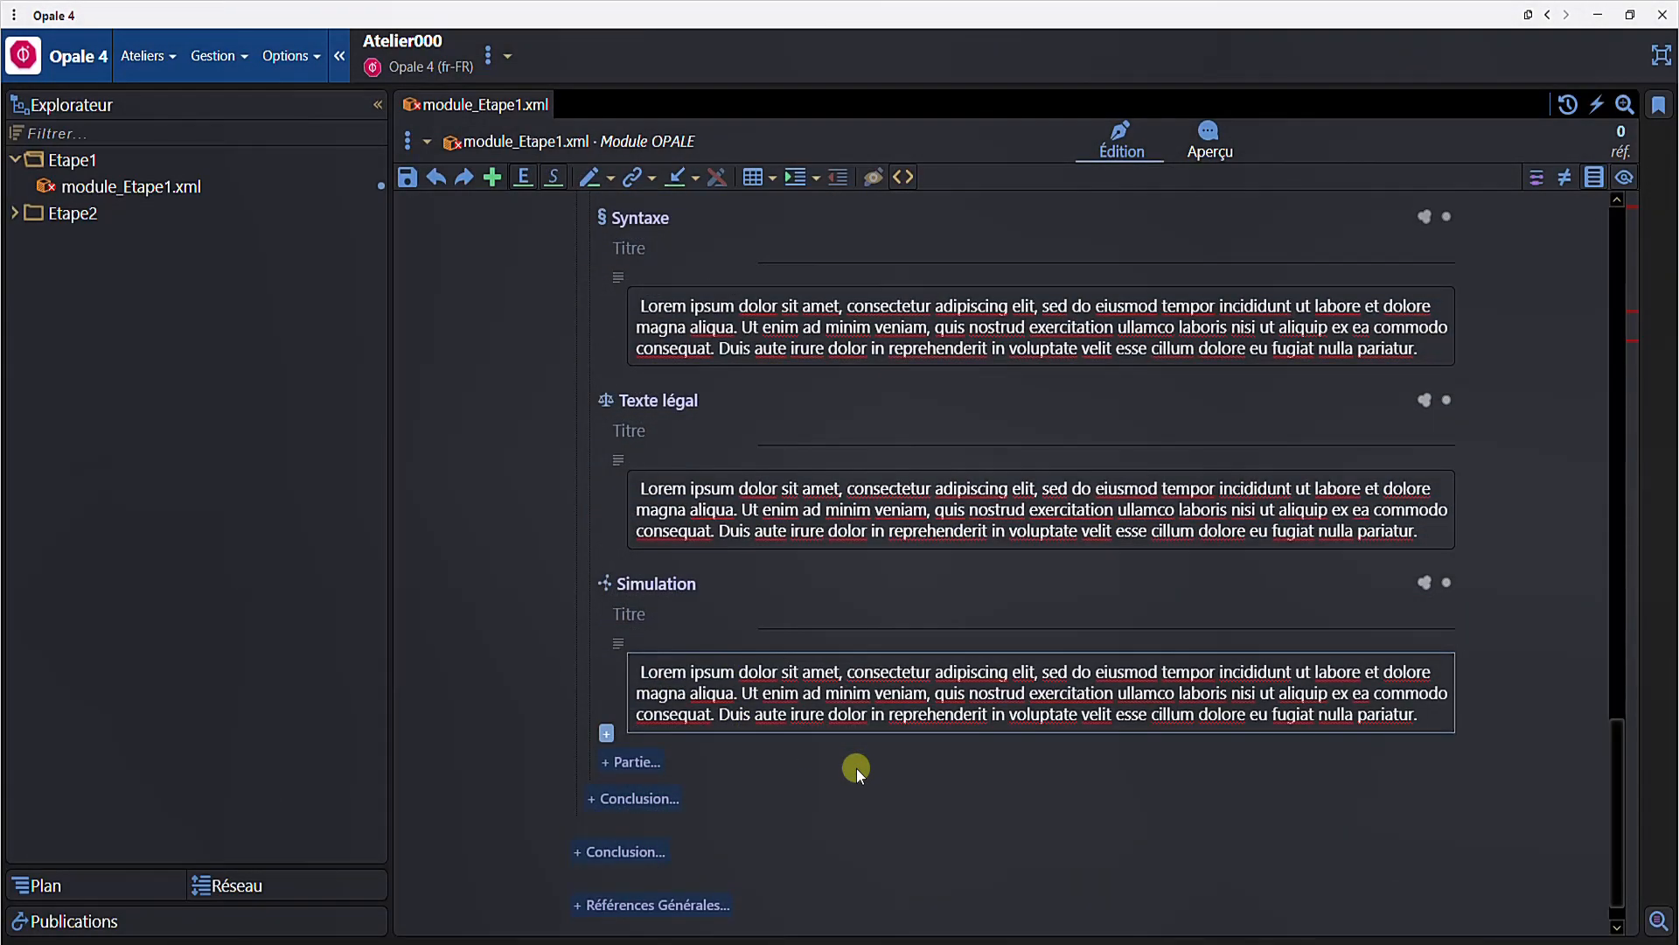
- Title Division 2's content grain "Grain 2-1"
{"action": "scroll", "coordinate": [675, 467], "scroll_direction": "up", "scroll_amount": 20}
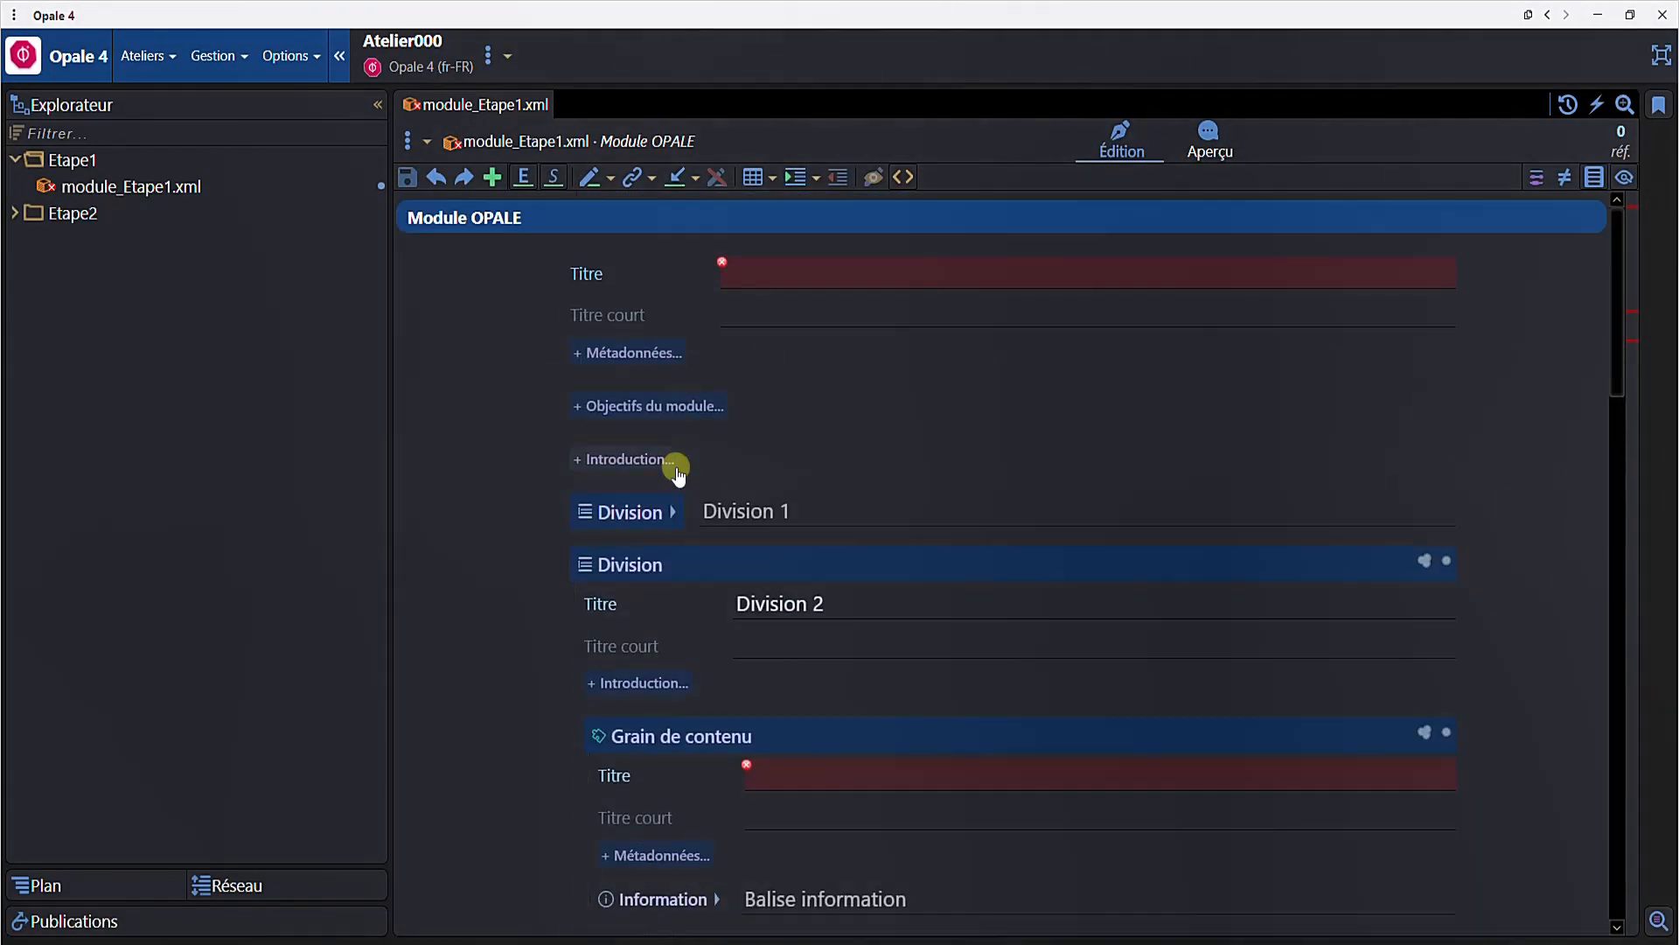
{"action": "left_click", "coordinate": [805, 775]}
{"action": "type", "text": "Grain 2-1"}
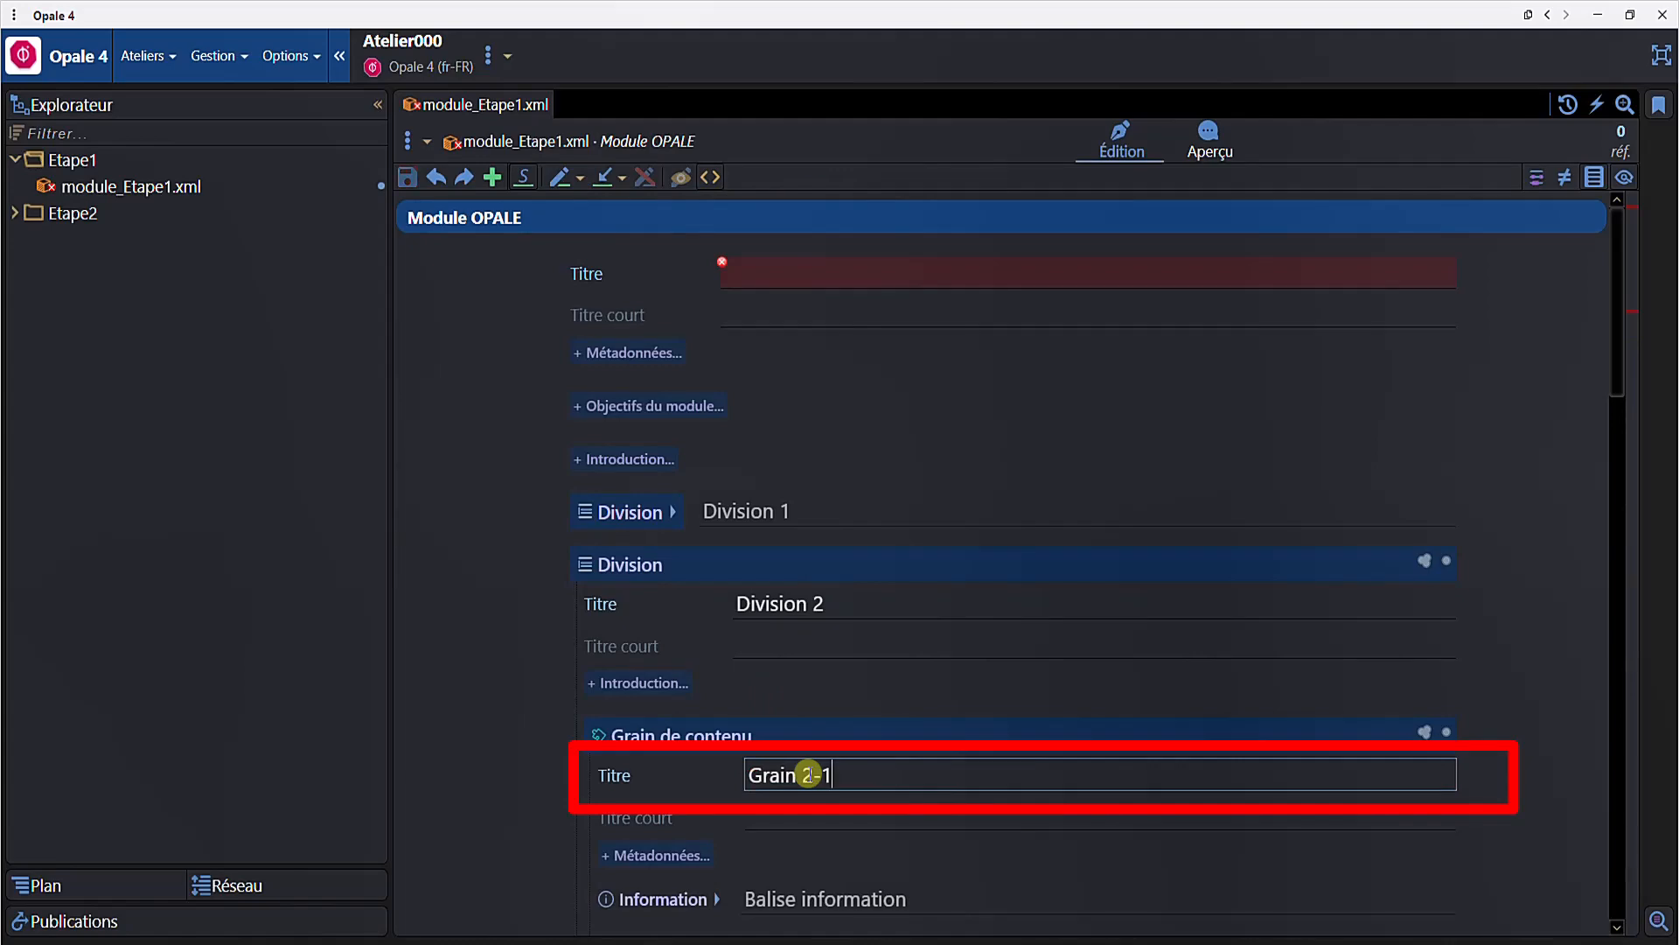
- Preview Grain 2-1 in the browser and scroll through its rendered blocks
{"action": "scroll", "coordinate": [899, 751], "scroll_direction": "down", "scroll_amount": 6}
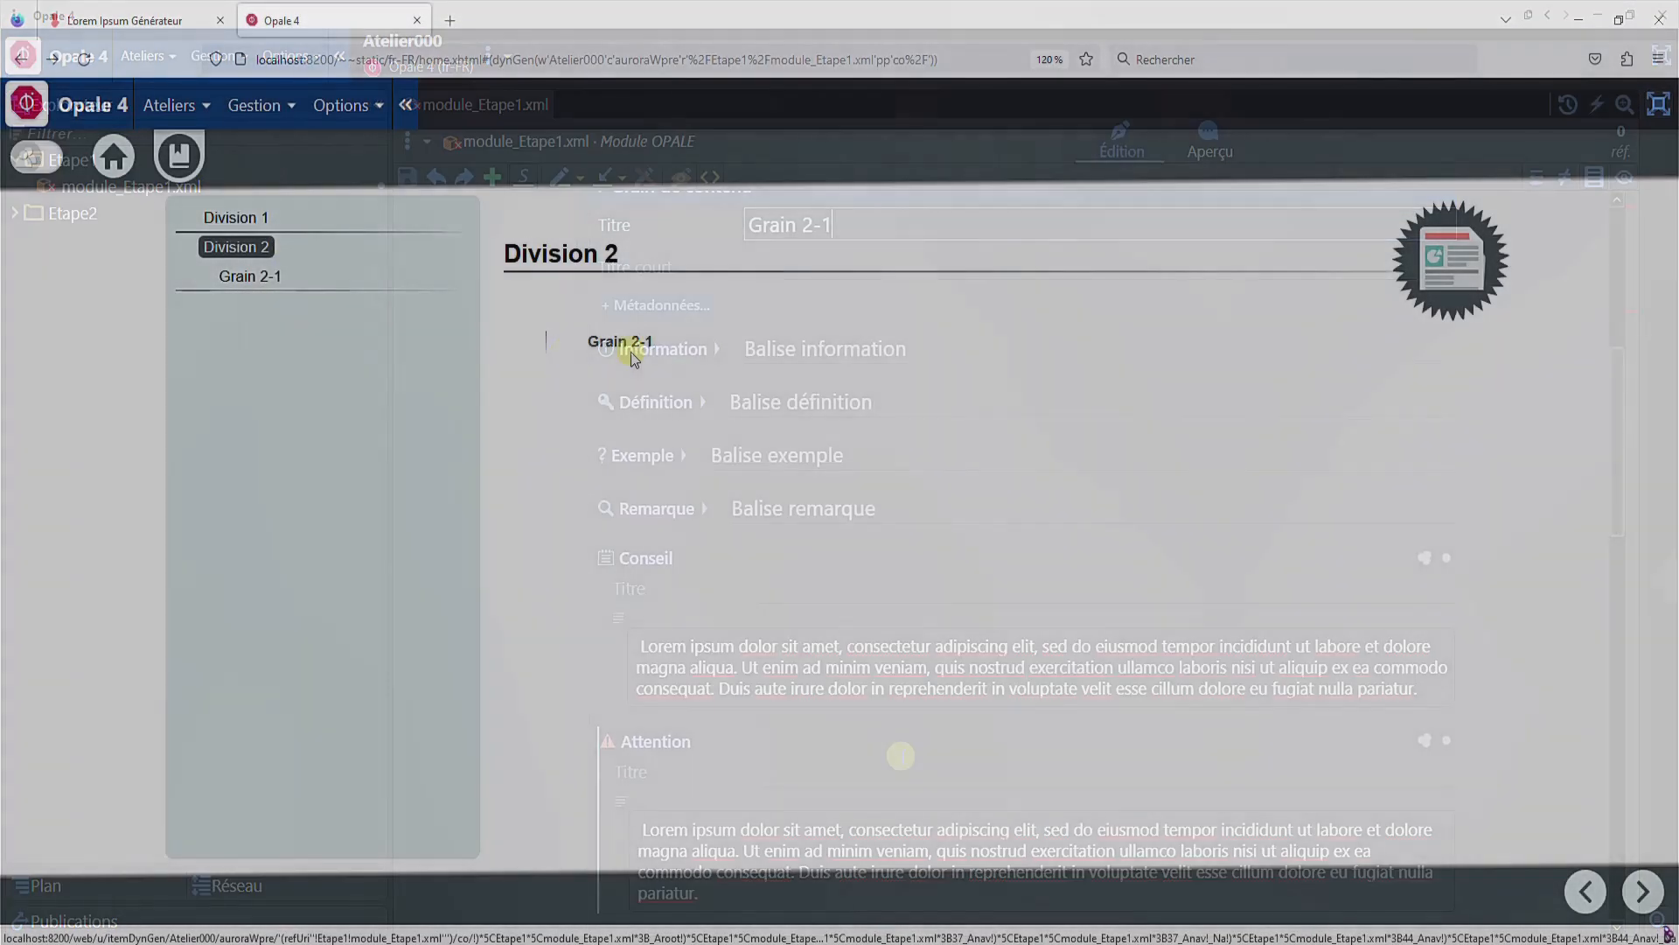
{"action": "left_click", "coordinate": [629, 346]}
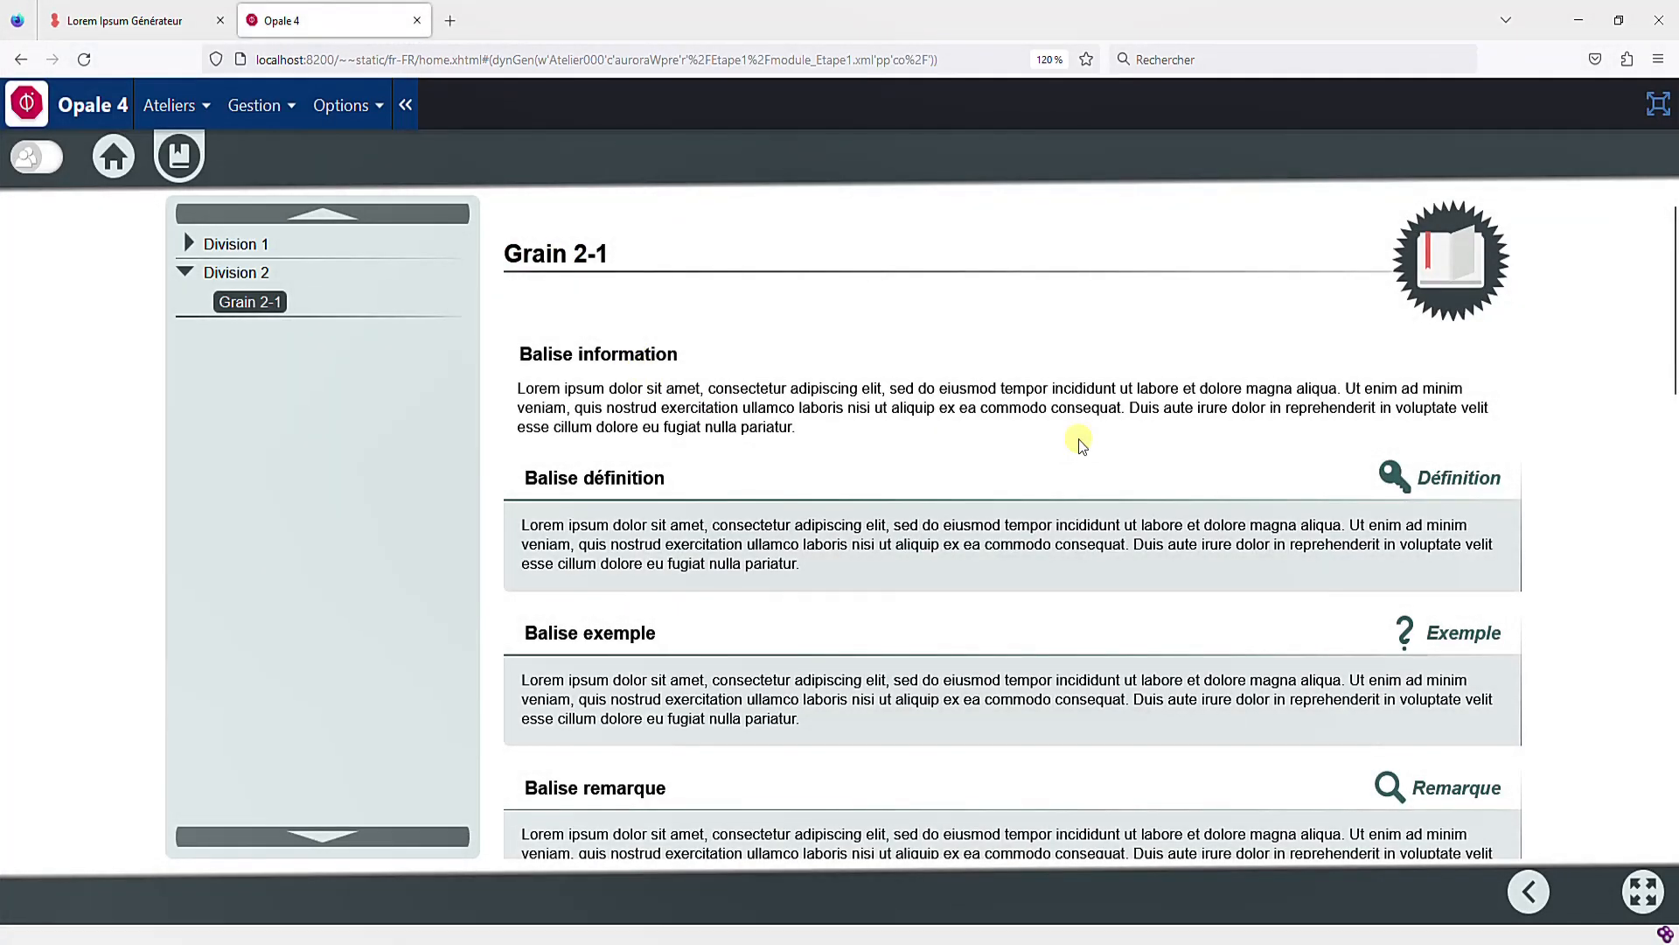
{"action": "scroll", "coordinate": [1081, 444], "scroll_direction": "down", "scroll_amount": 4}
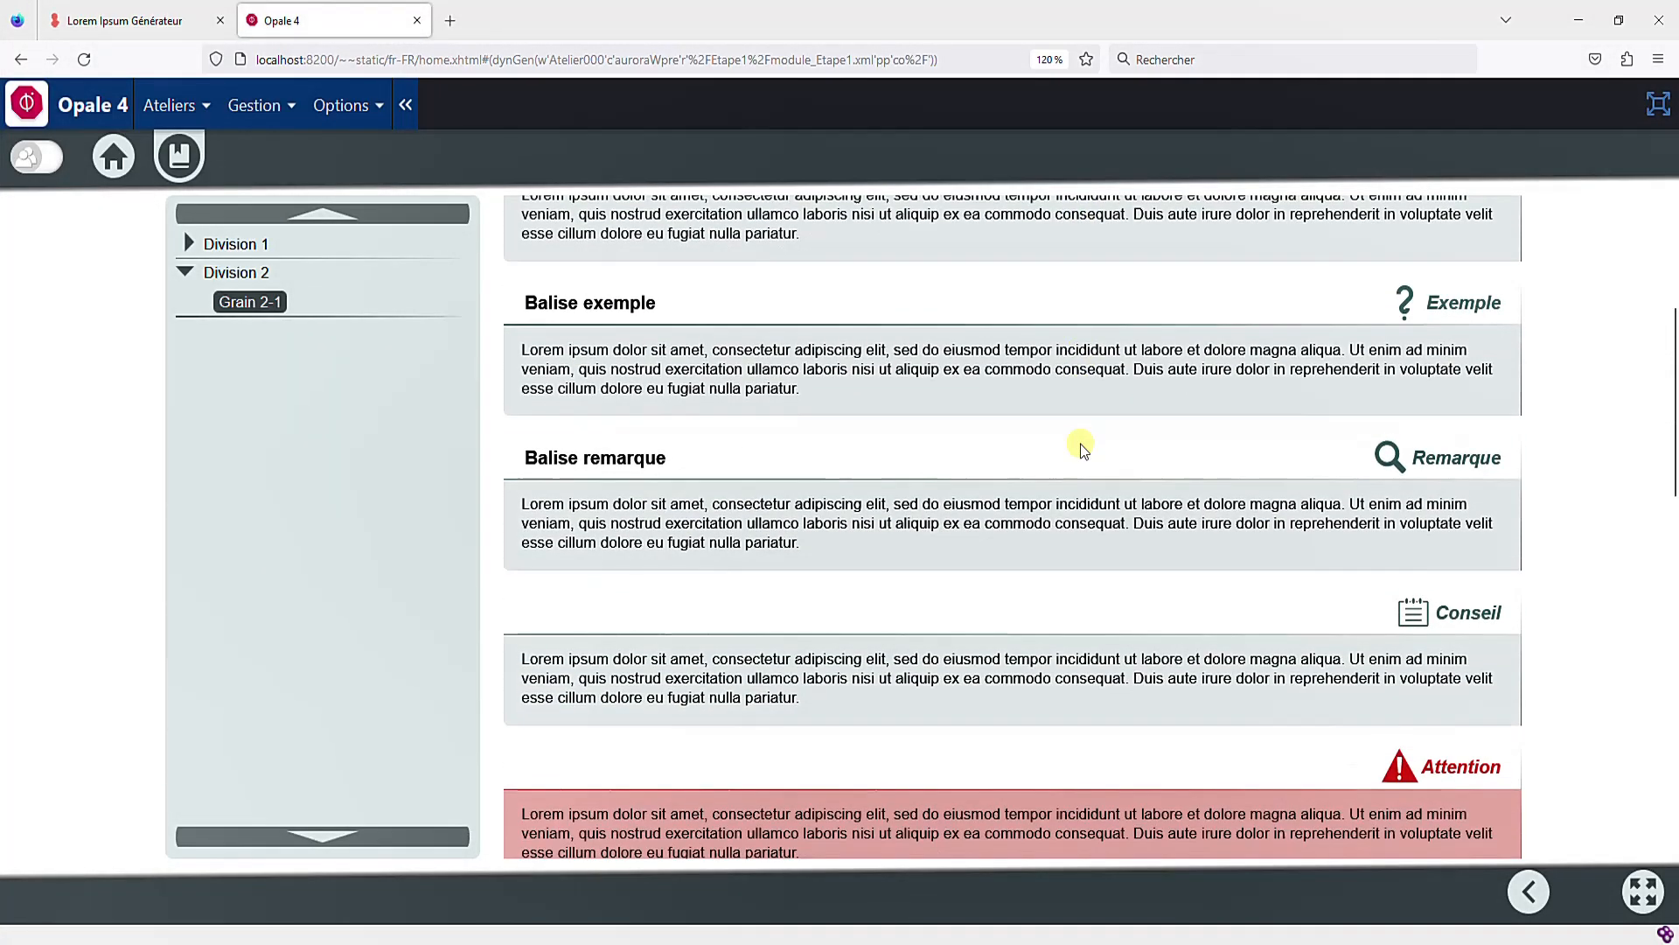
{"action": "scroll", "coordinate": [1081, 447], "scroll_direction": "down", "scroll_amount": 4}
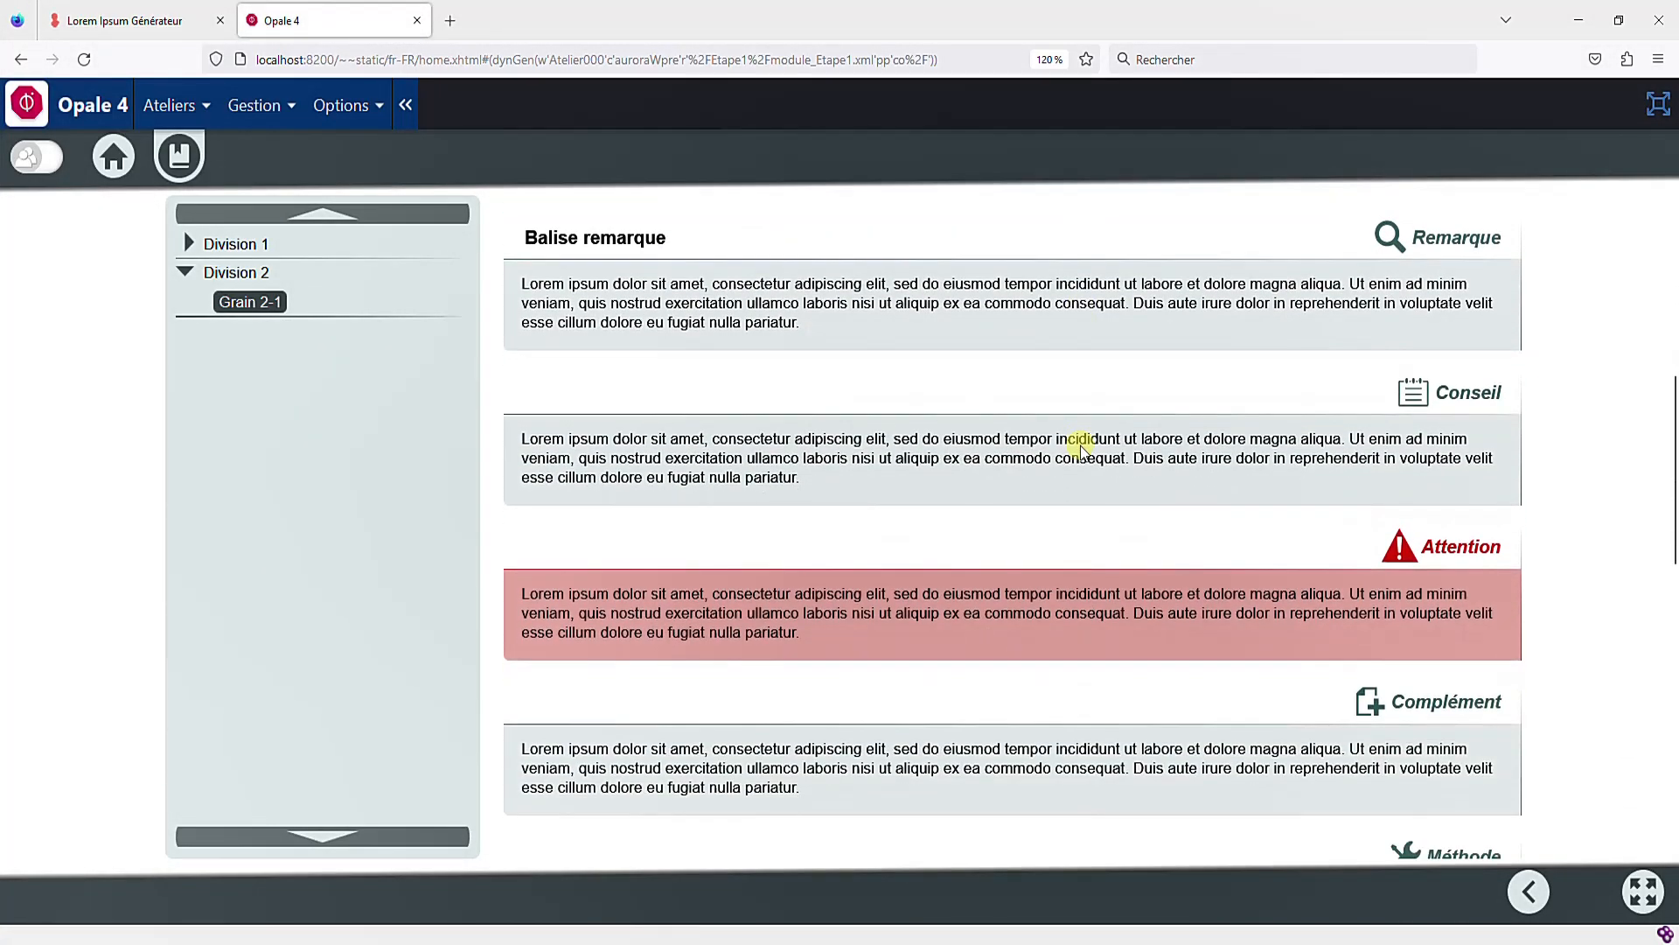
{"action": "scroll", "coordinate": [1082, 447], "scroll_direction": "down", "scroll_amount": 7}
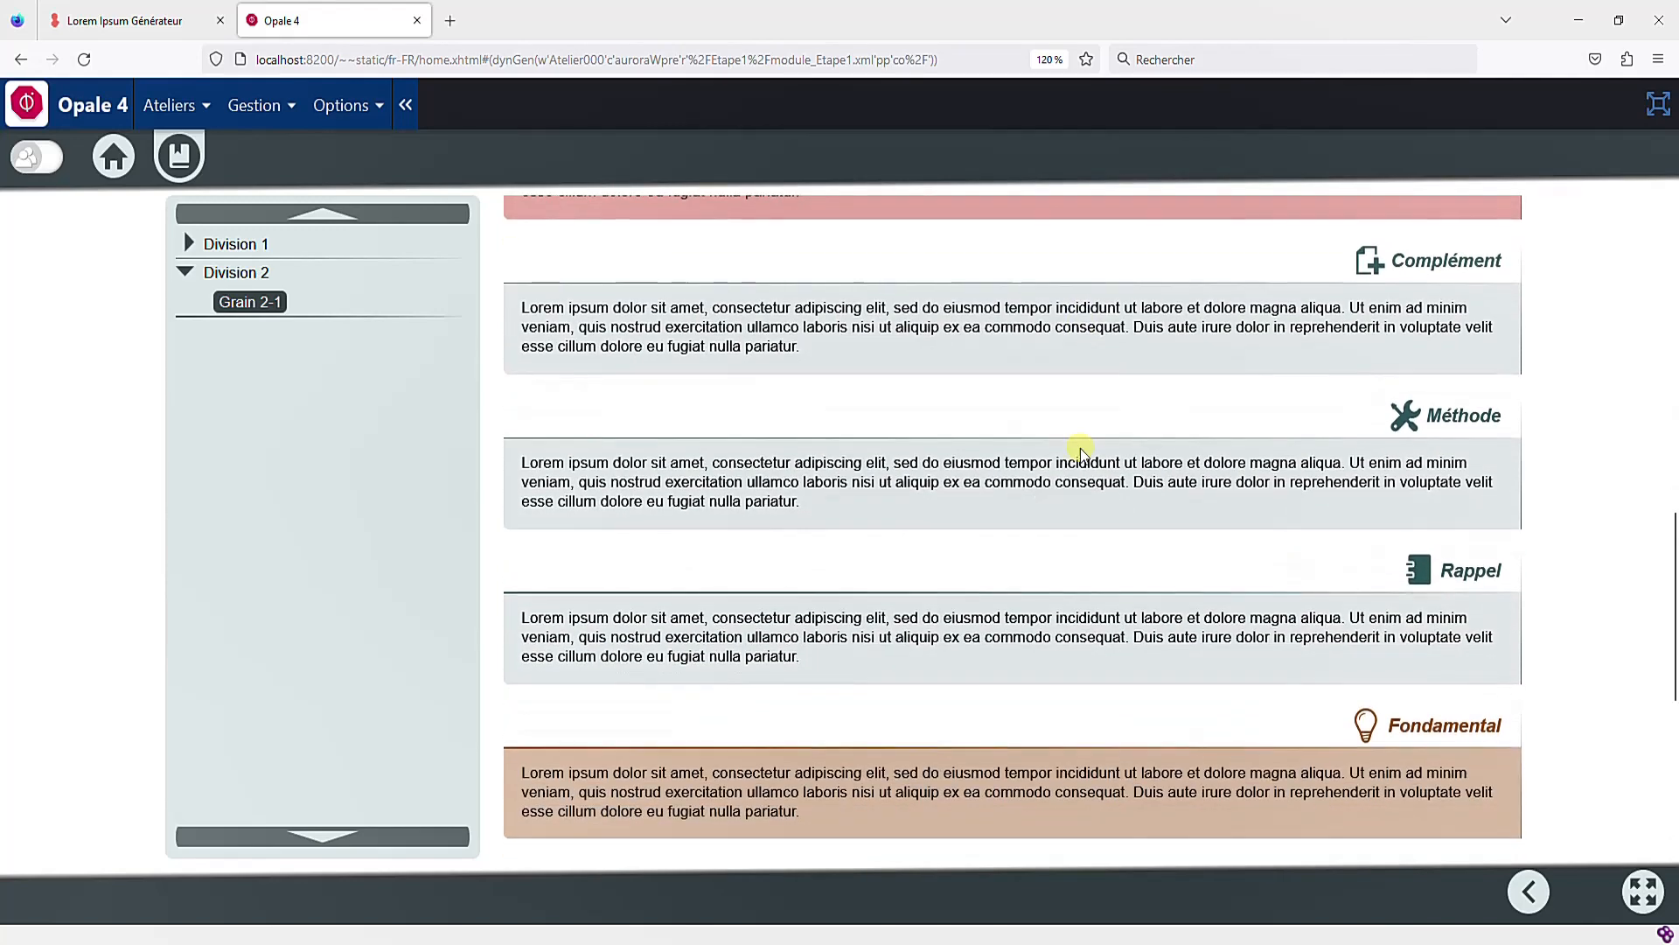
{"action": "scroll", "coordinate": [1082, 453], "scroll_direction": "down", "scroll_amount": 3}
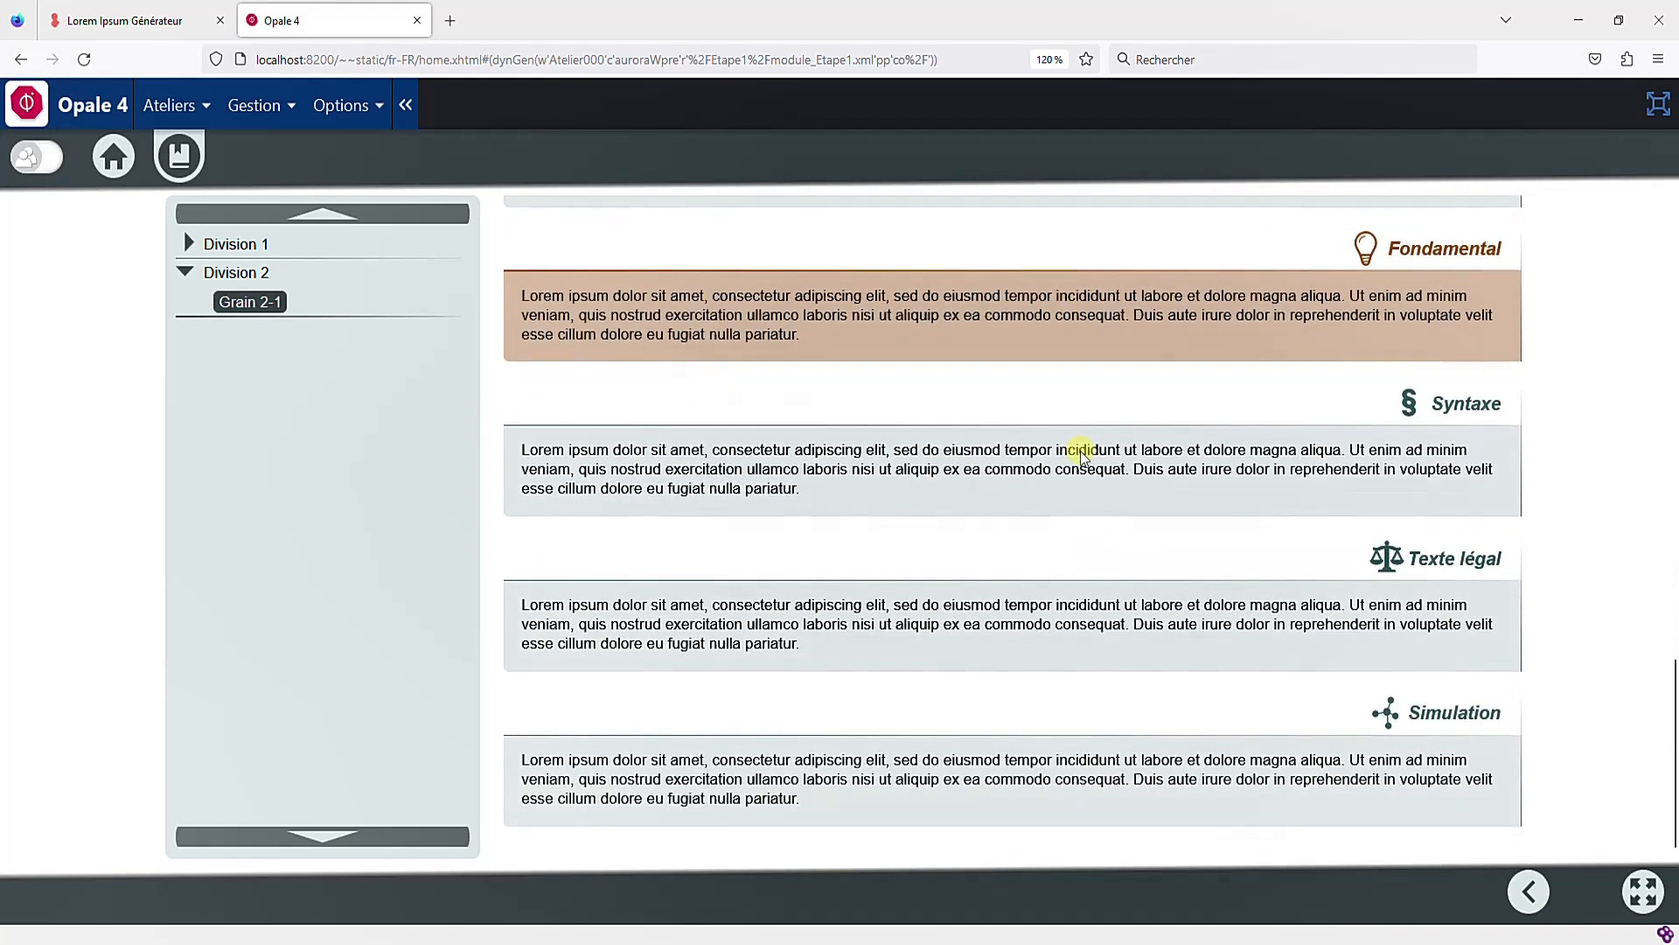
{"action": "scroll", "coordinate": [1082, 453], "scroll_direction": "up", "scroll_amount": 9}
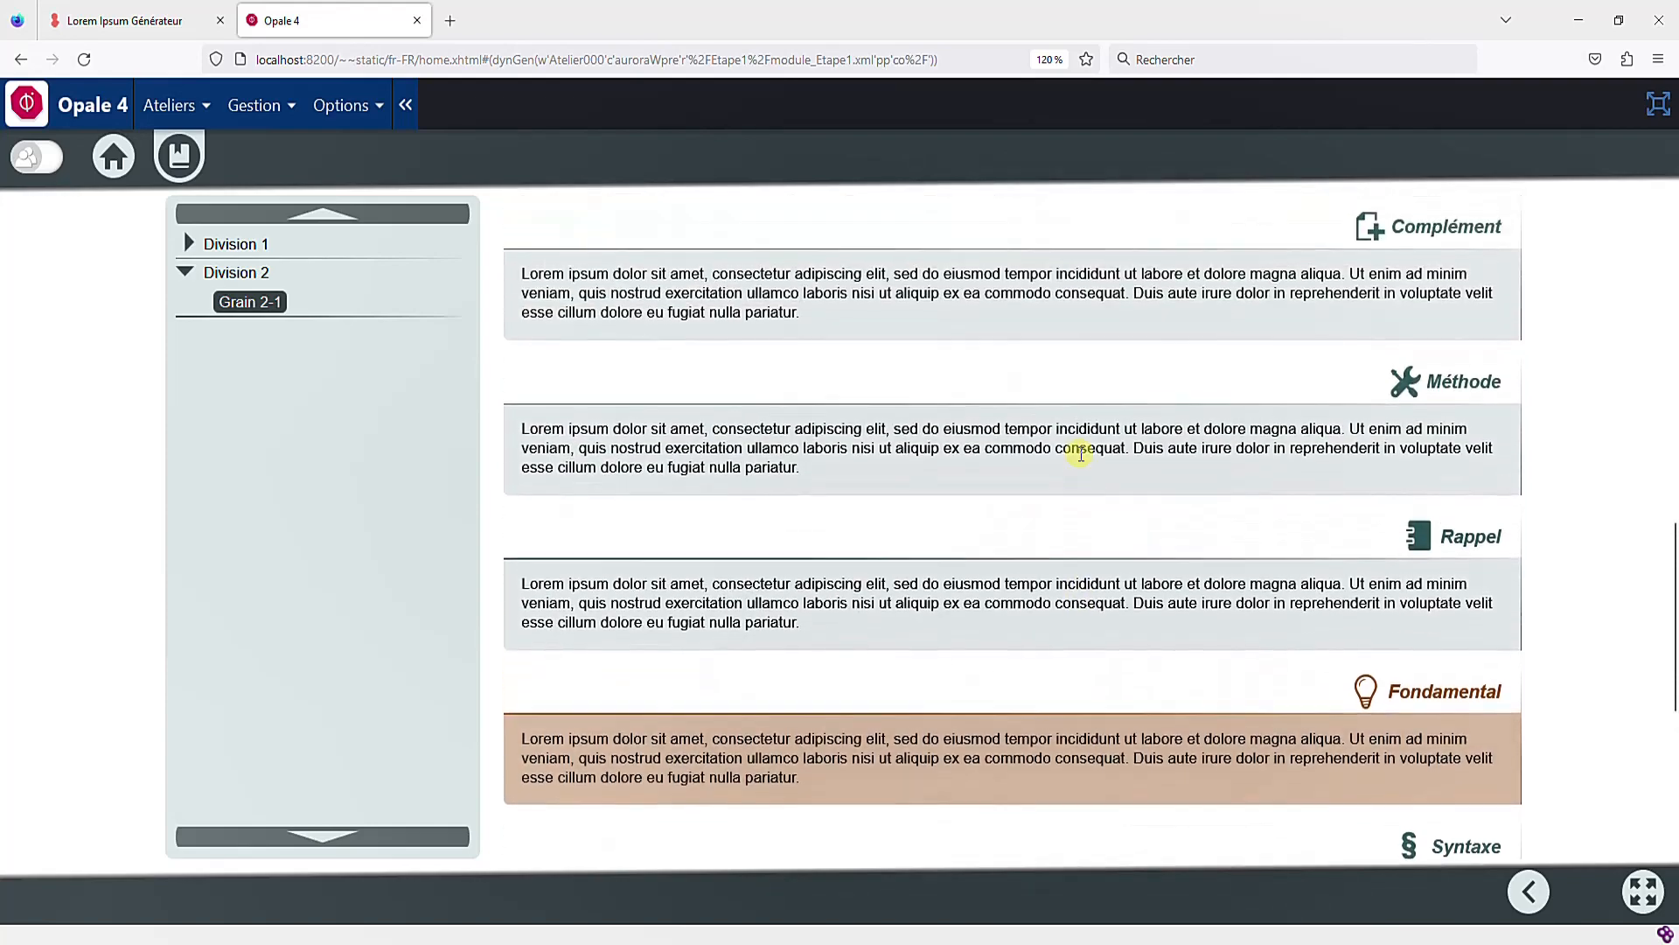
{"action": "scroll", "coordinate": [1103, 444], "scroll_direction": "up", "scroll_amount": 7}
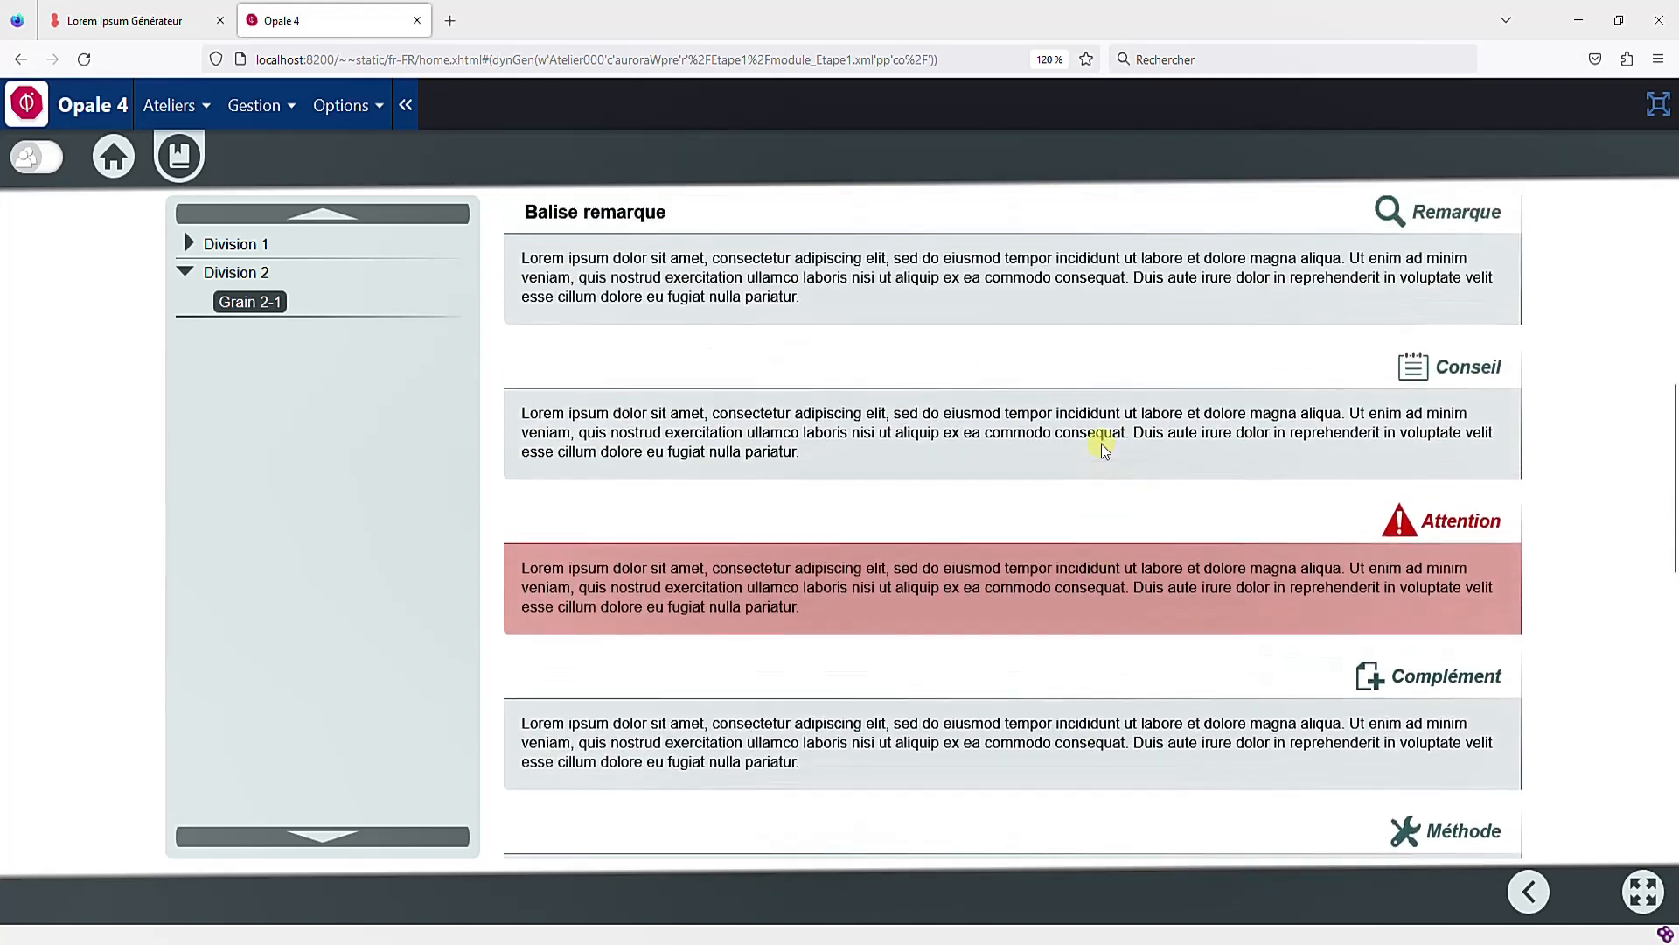
{"action": "scroll", "coordinate": [1103, 443], "scroll_direction": "up", "scroll_amount": 2}
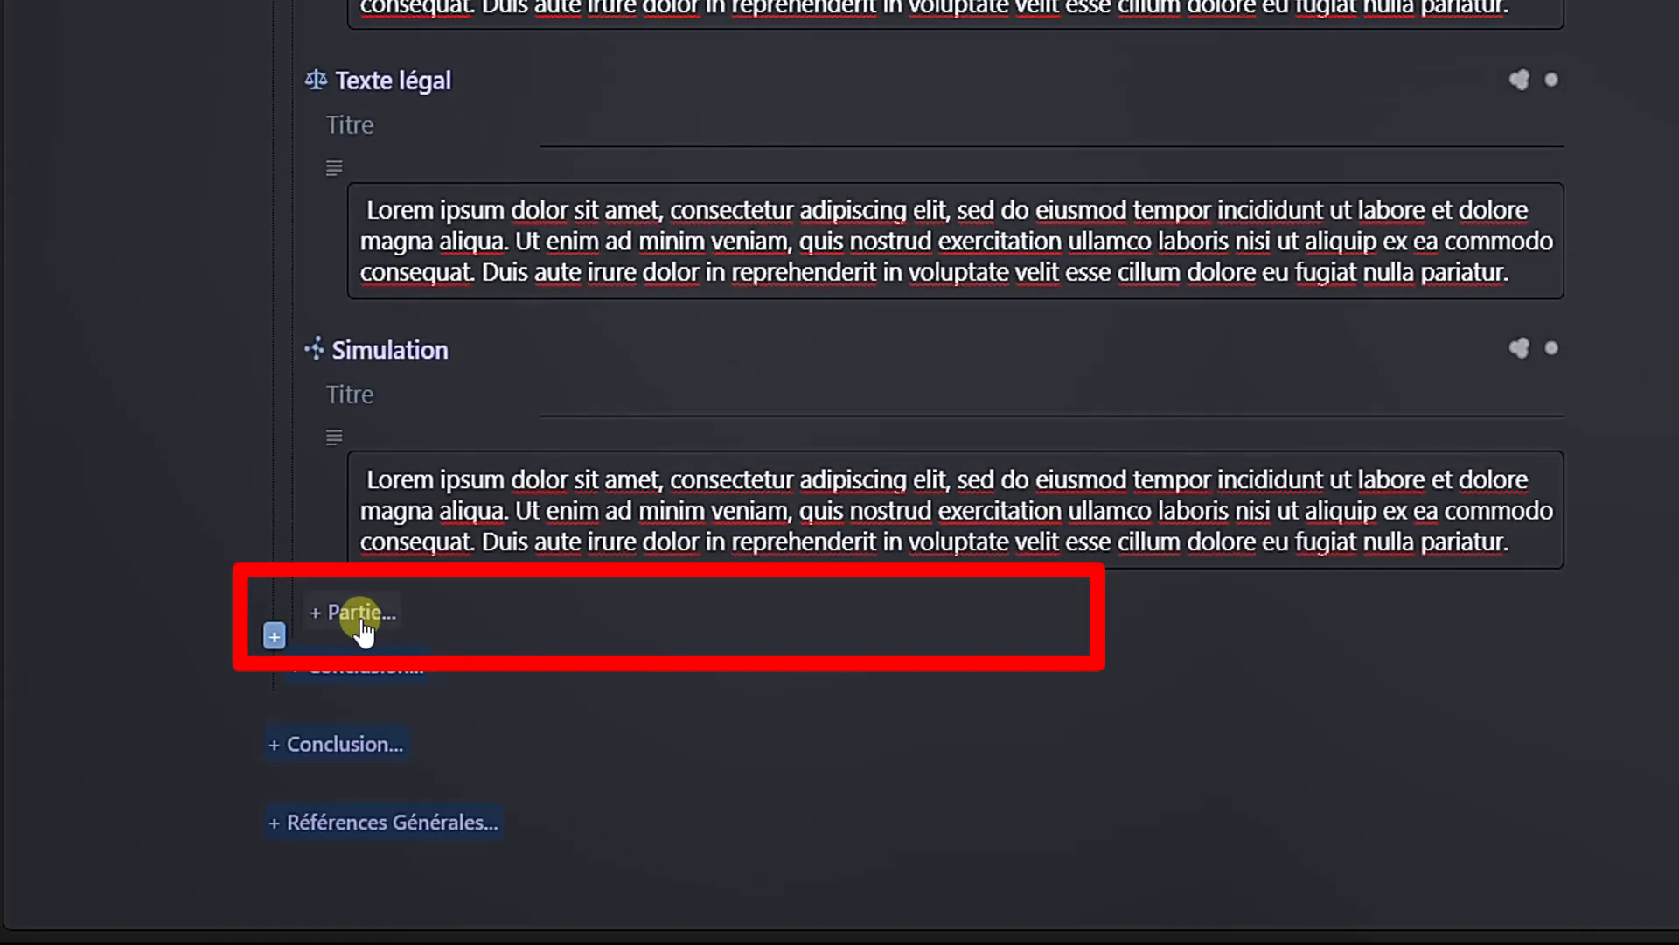
- Add a Partie titled "Partie 1" at the end of the grain and paste Lorem ipsum text into its Information block
{"action": "left_click", "coordinate": [360, 612]}
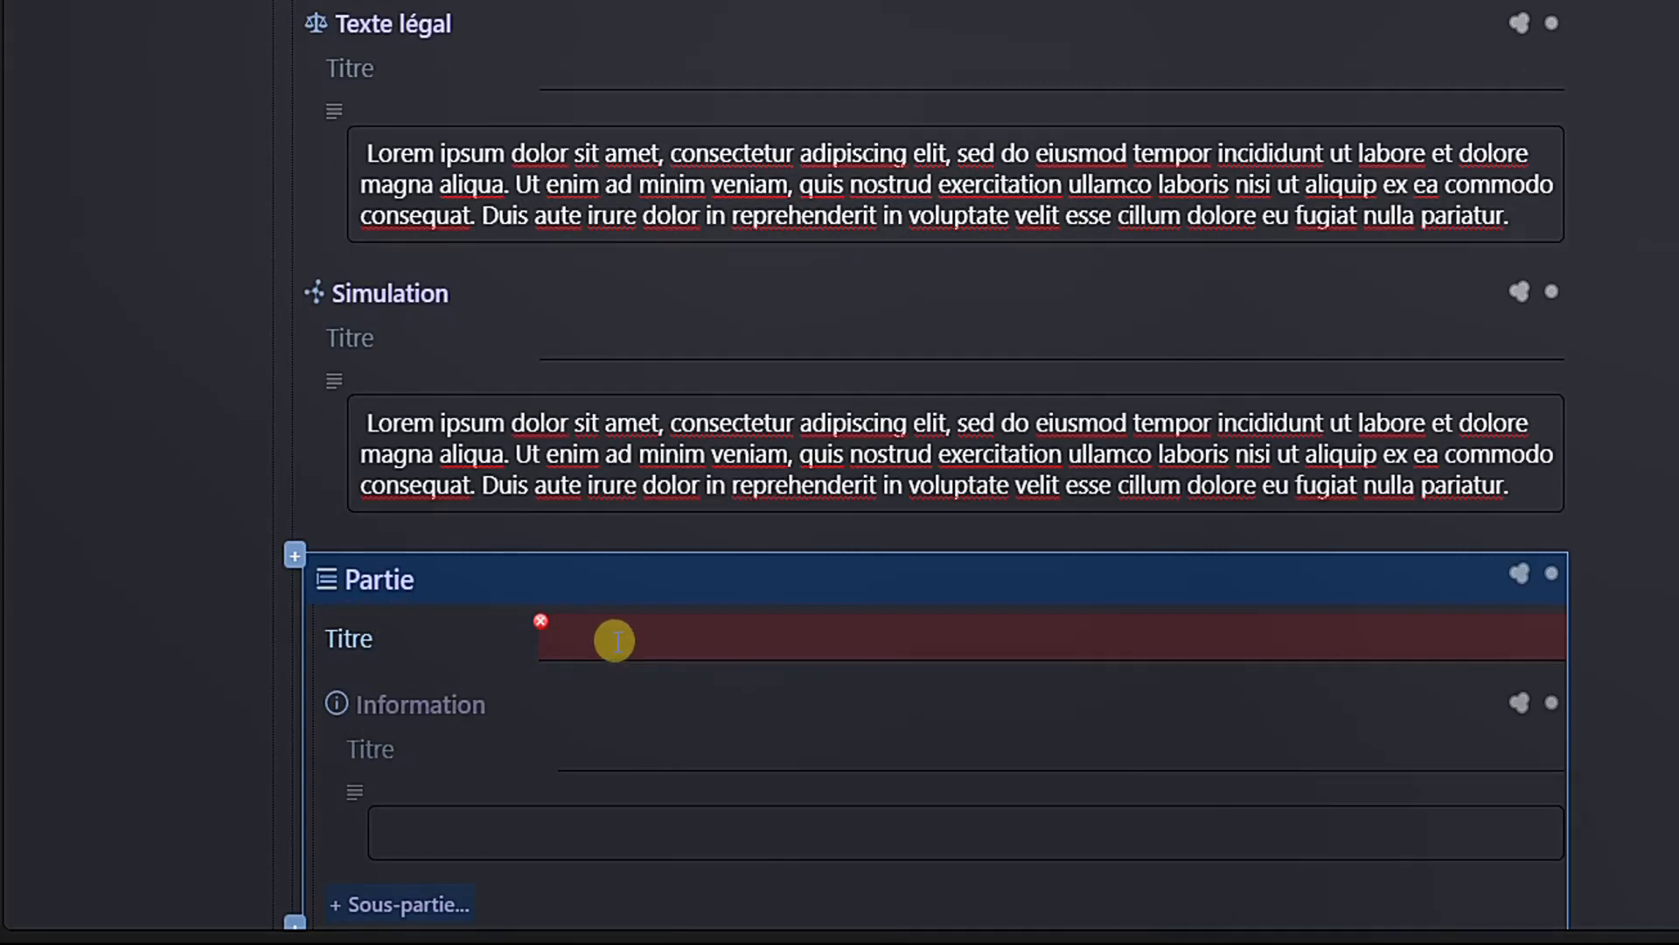
{"action": "left_click", "coordinate": [612, 637]}
{"action": "type", "text": "Partie 1"}
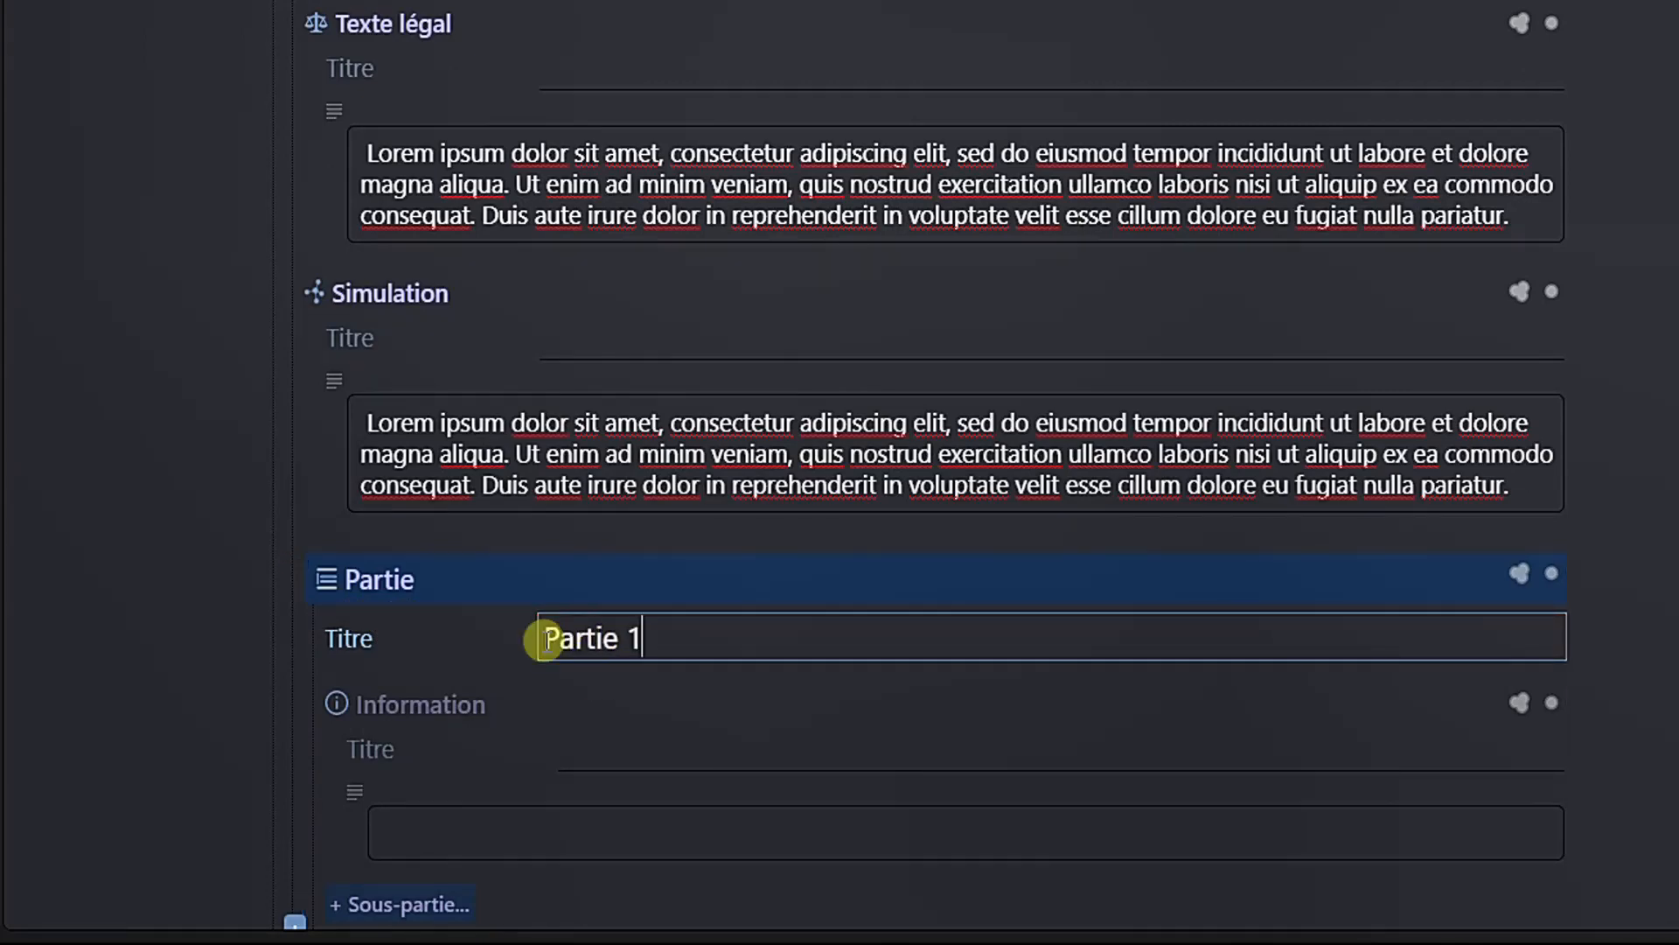
{"action": "scroll", "coordinate": [438, 619], "scroll_direction": "down", "scroll_amount": 3}
{"action": "left_click", "coordinate": [399, 411]}
{"action": "type", "text": "Lorem ipsum dolor sit amet, consectetur adipiscing elit, sed do eiusmod tempor incididunt ut labore et dolore magna aliqua. Ut enim ad minim veniam, quis nostrud exercitation ullamco laboris nisi ut aliquip ex ea commodo consequat. Duis aute irure dolor in reprehenderit in voluptate velit esse cillum dolore eu fugiat nulla pariatur."}
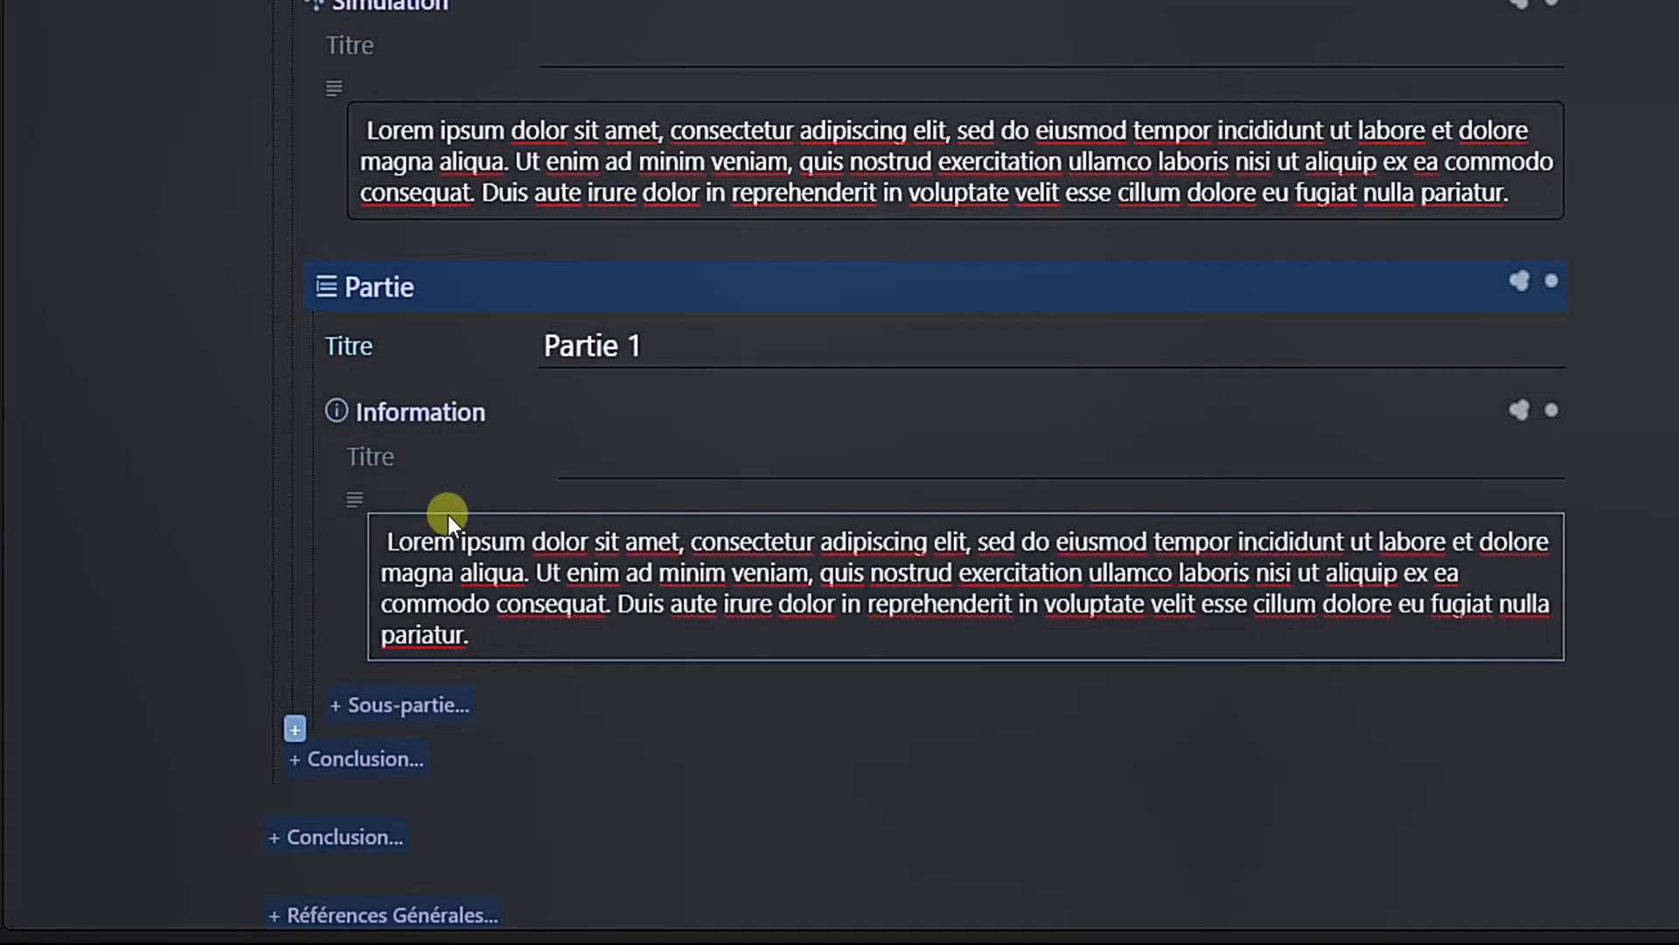
- Add a Sous-partie titled "Partie 1-1" inside Partie 1 and paste Lorem ipsum text into its Information block
{"action": "scroll", "coordinate": [366, 595], "scroll_direction": "down", "scroll_amount": 1}
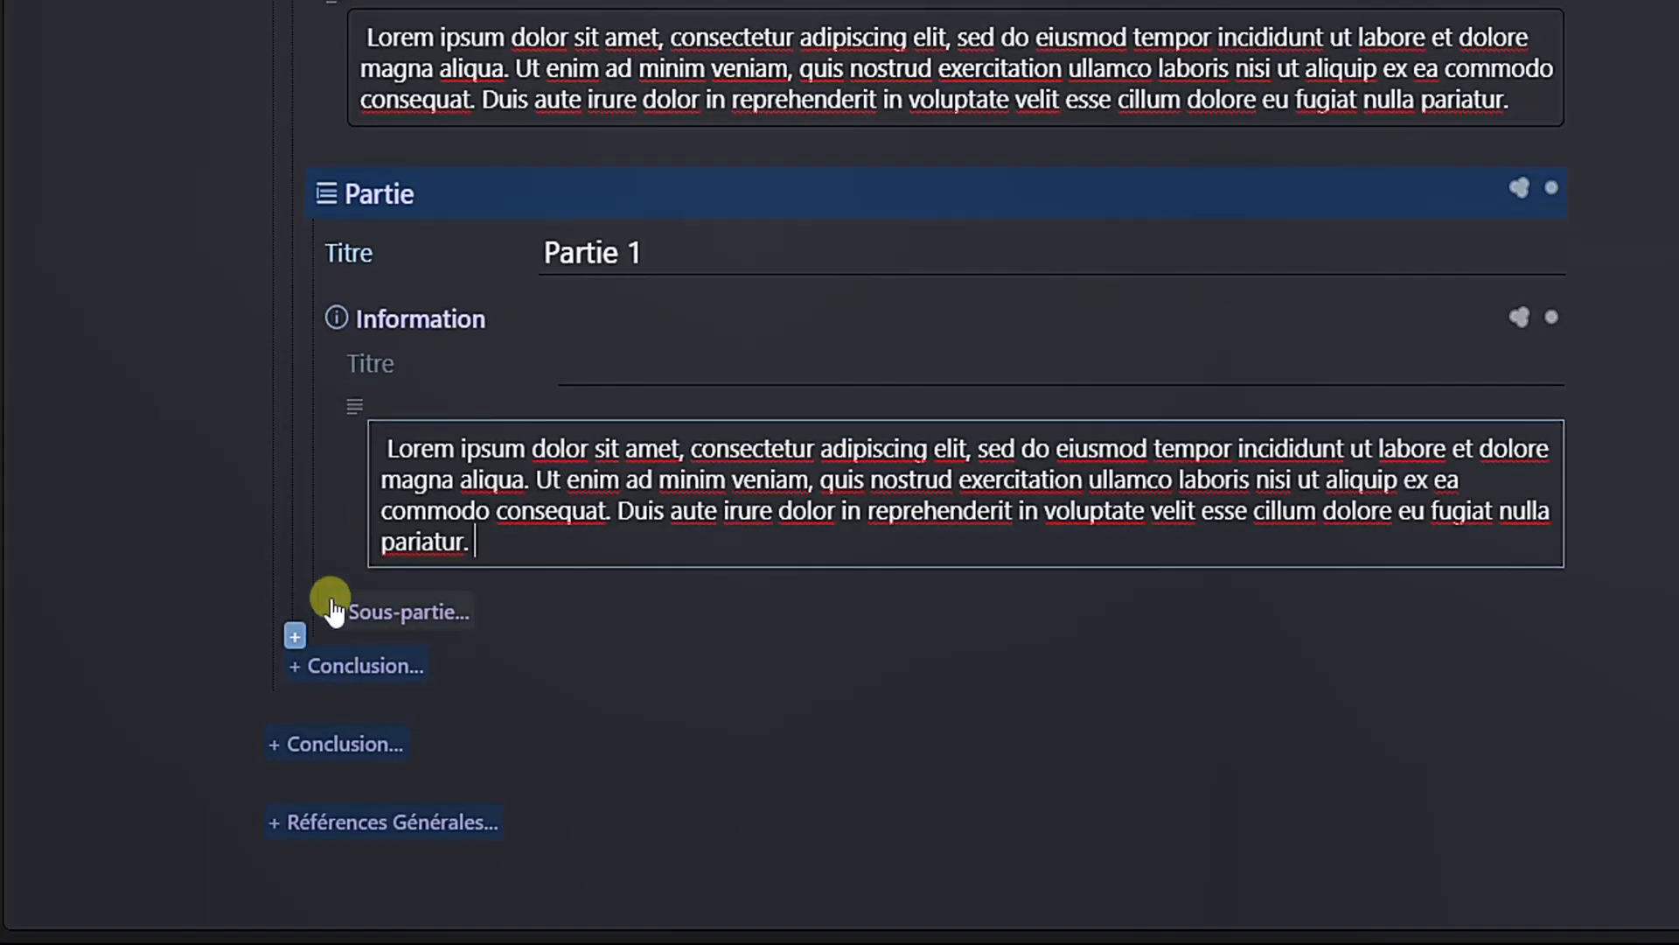
{"action": "left_click", "coordinate": [334, 604]}
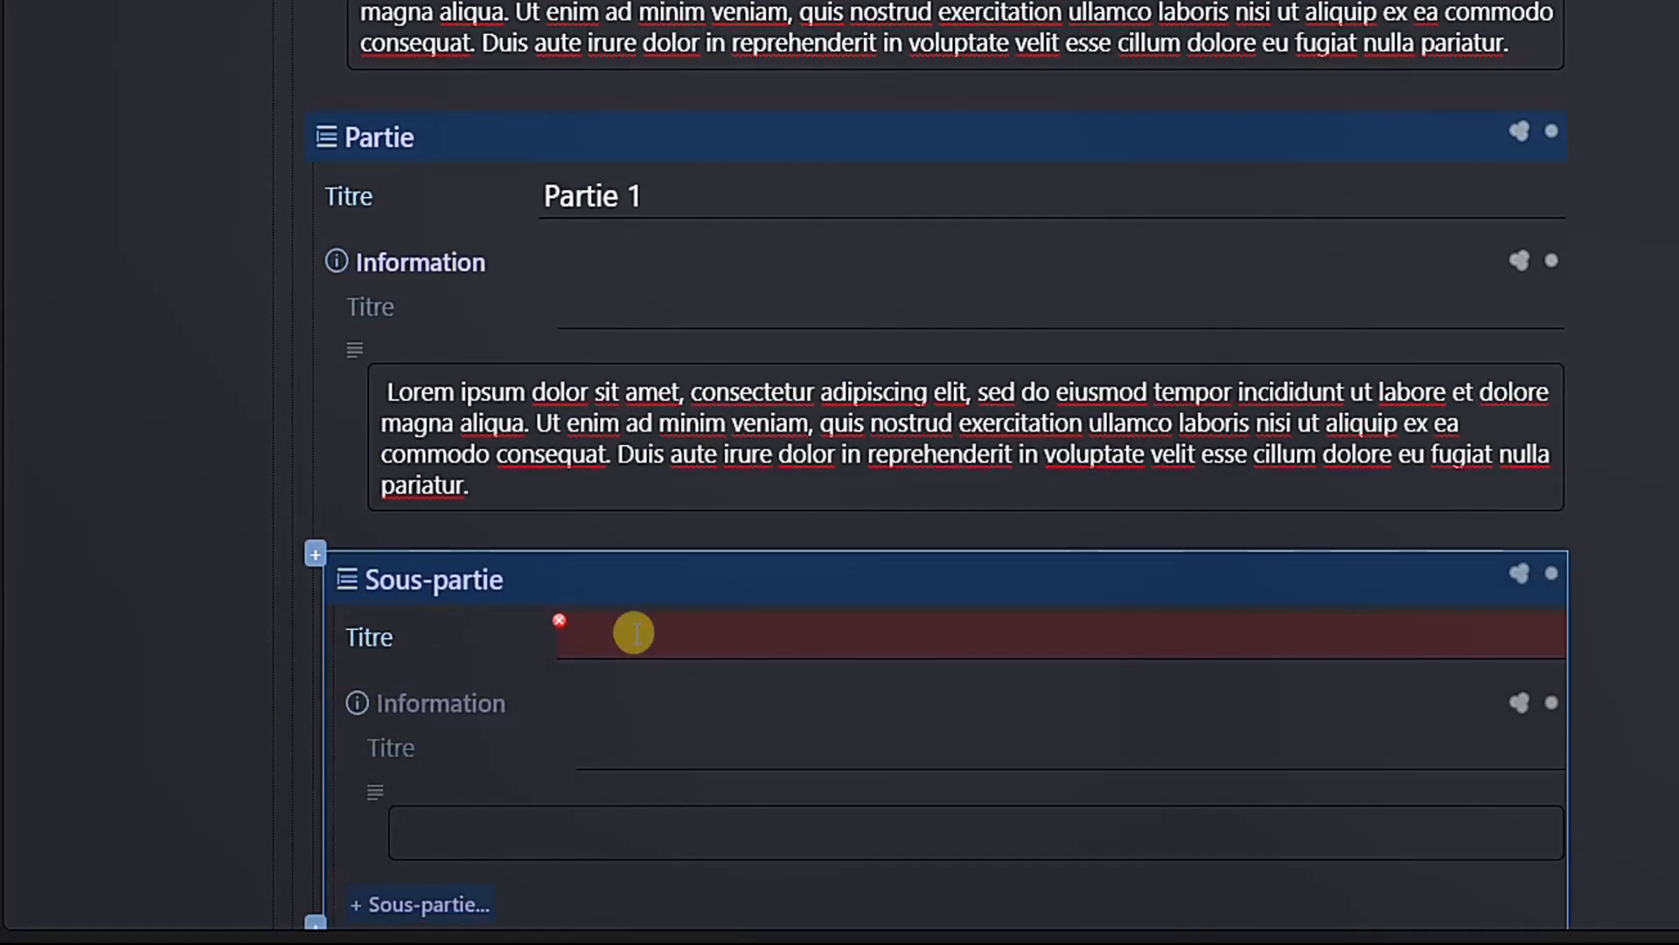
{"action": "left_click", "coordinate": [633, 631]}
{"action": "type", "text": "Partie 1-1"}
{"action": "scroll", "coordinate": [522, 604], "scroll_direction": "down", "scroll_amount": 3}
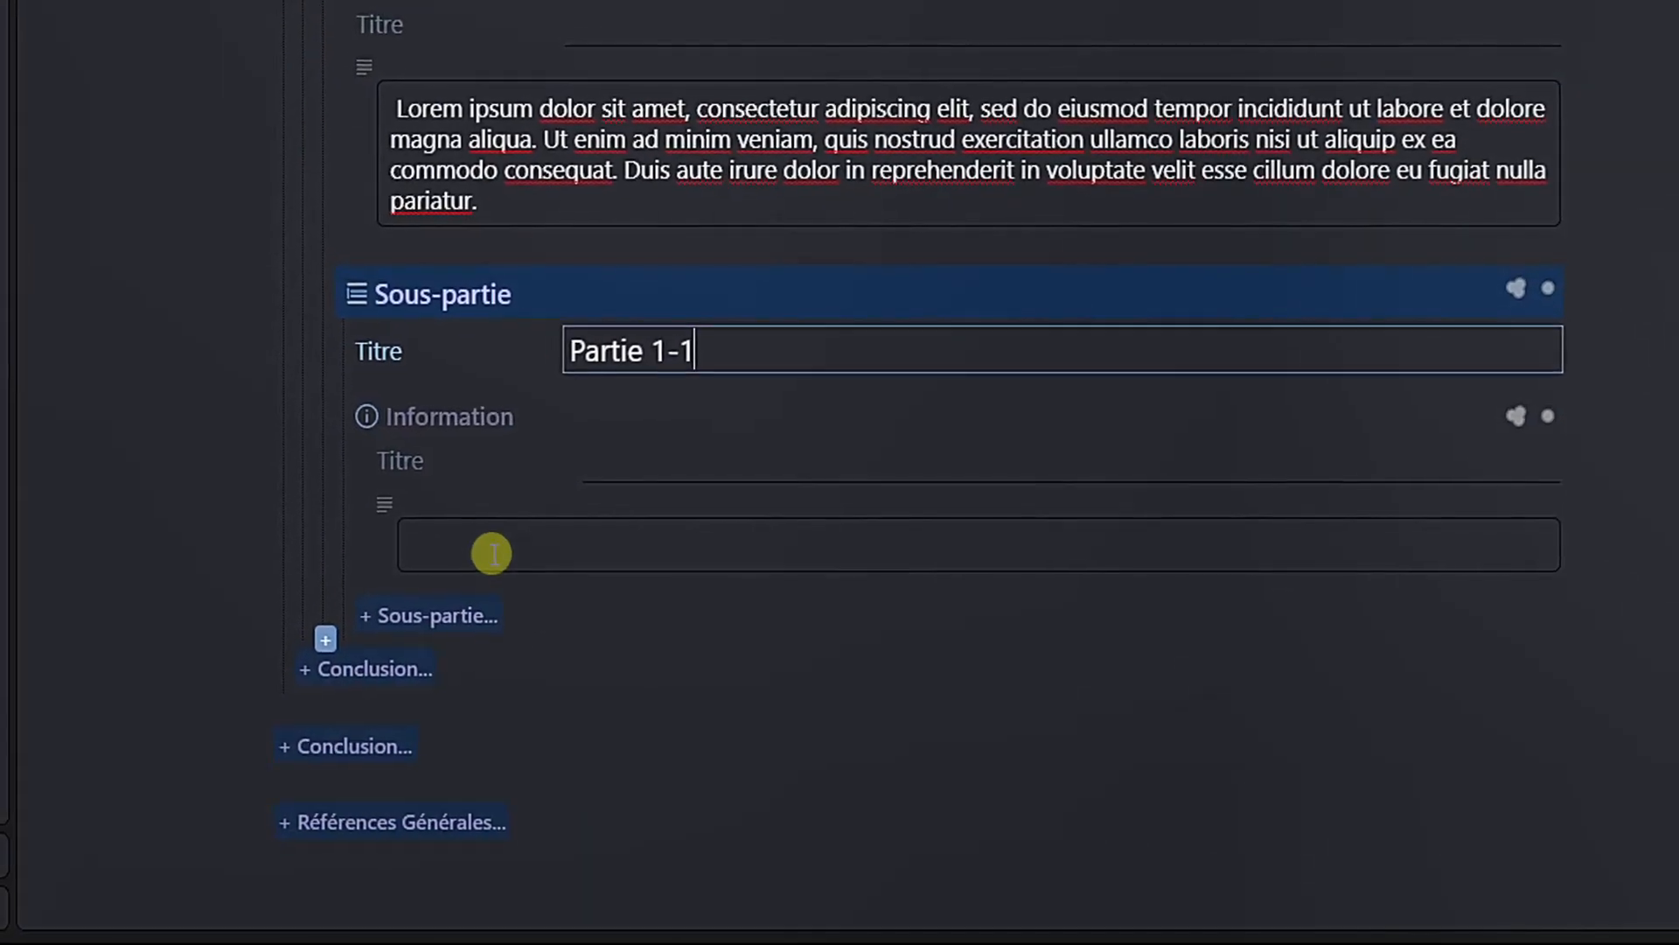
{"action": "left_click", "coordinate": [494, 551]}
{"action": "type", "text": "Lorem ipsum dolor sit amet, consectetur adipiscing elit, sed do eiusmod tempor incididunt ut labore et dolore magna aliqua. Ut enim ad minim veniam, quis nostrud exercitation ullamco laboris nisi ut aliquip ex ea commodo consequat. Duis aute irure dolor in reprehenderit in voluptate velit esse cillum dolore eu fugiat nulla pariatur."}
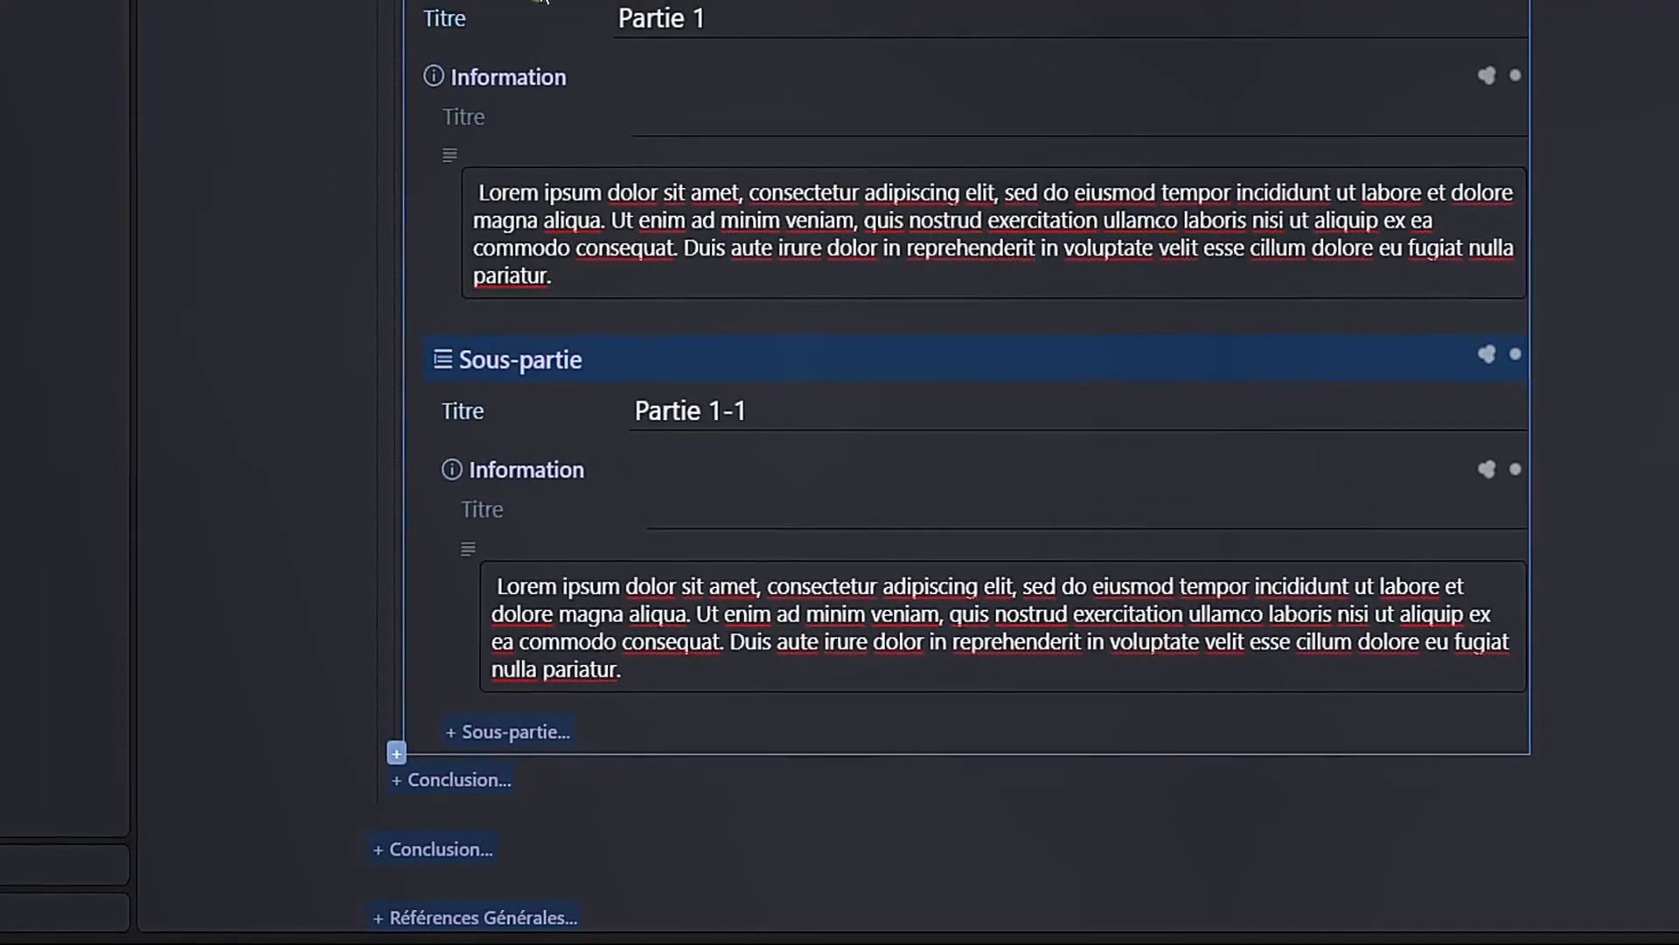
- Preview Grain 2-1 again and scroll down to check its parts and sub-part
{"action": "left_click", "coordinate": [463, 770]}
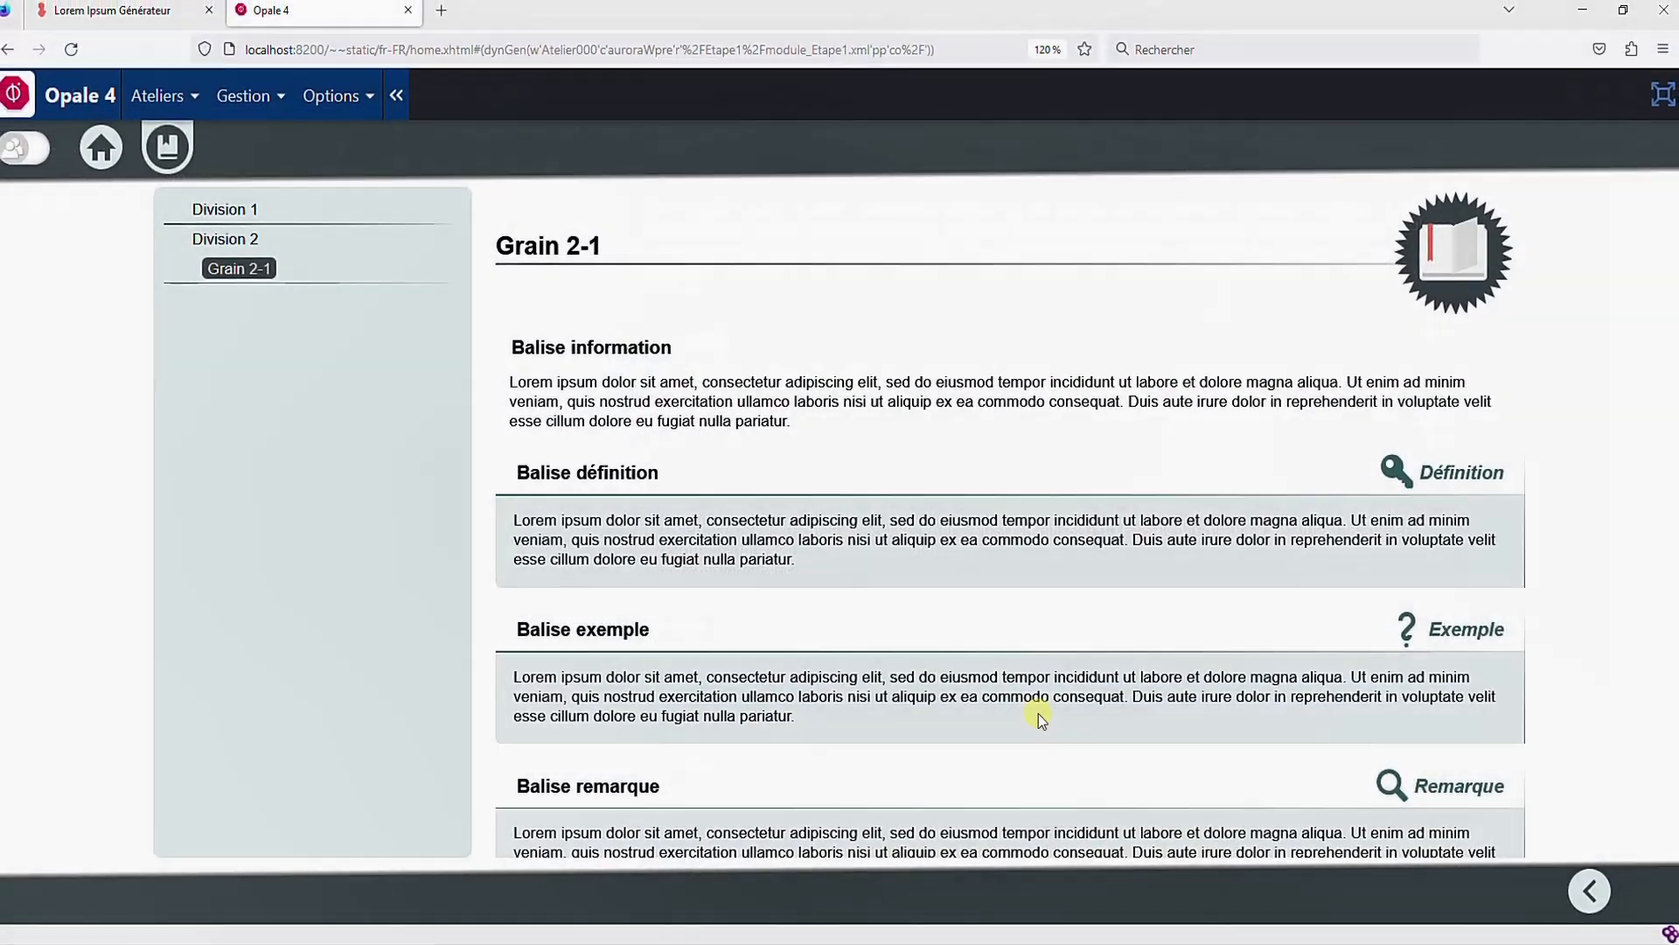
{"action": "scroll", "coordinate": [900, 504], "scroll_direction": "down", "scroll_amount": 10}
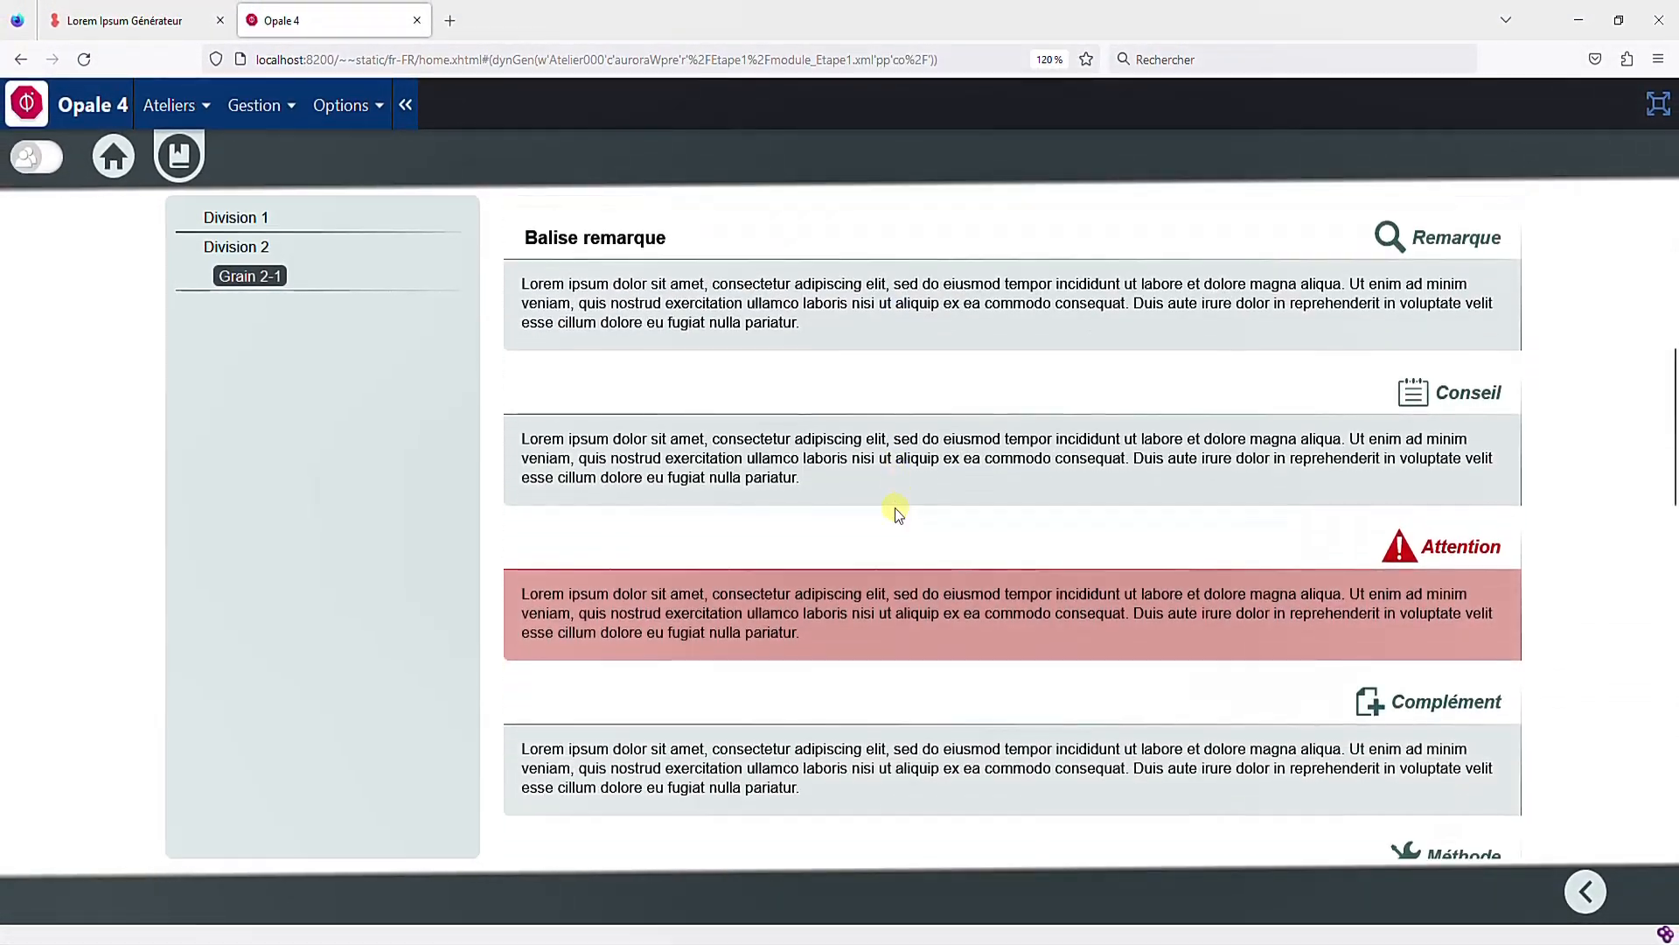
{"action": "scroll", "coordinate": [894, 510], "scroll_direction": "down", "scroll_amount": 8}
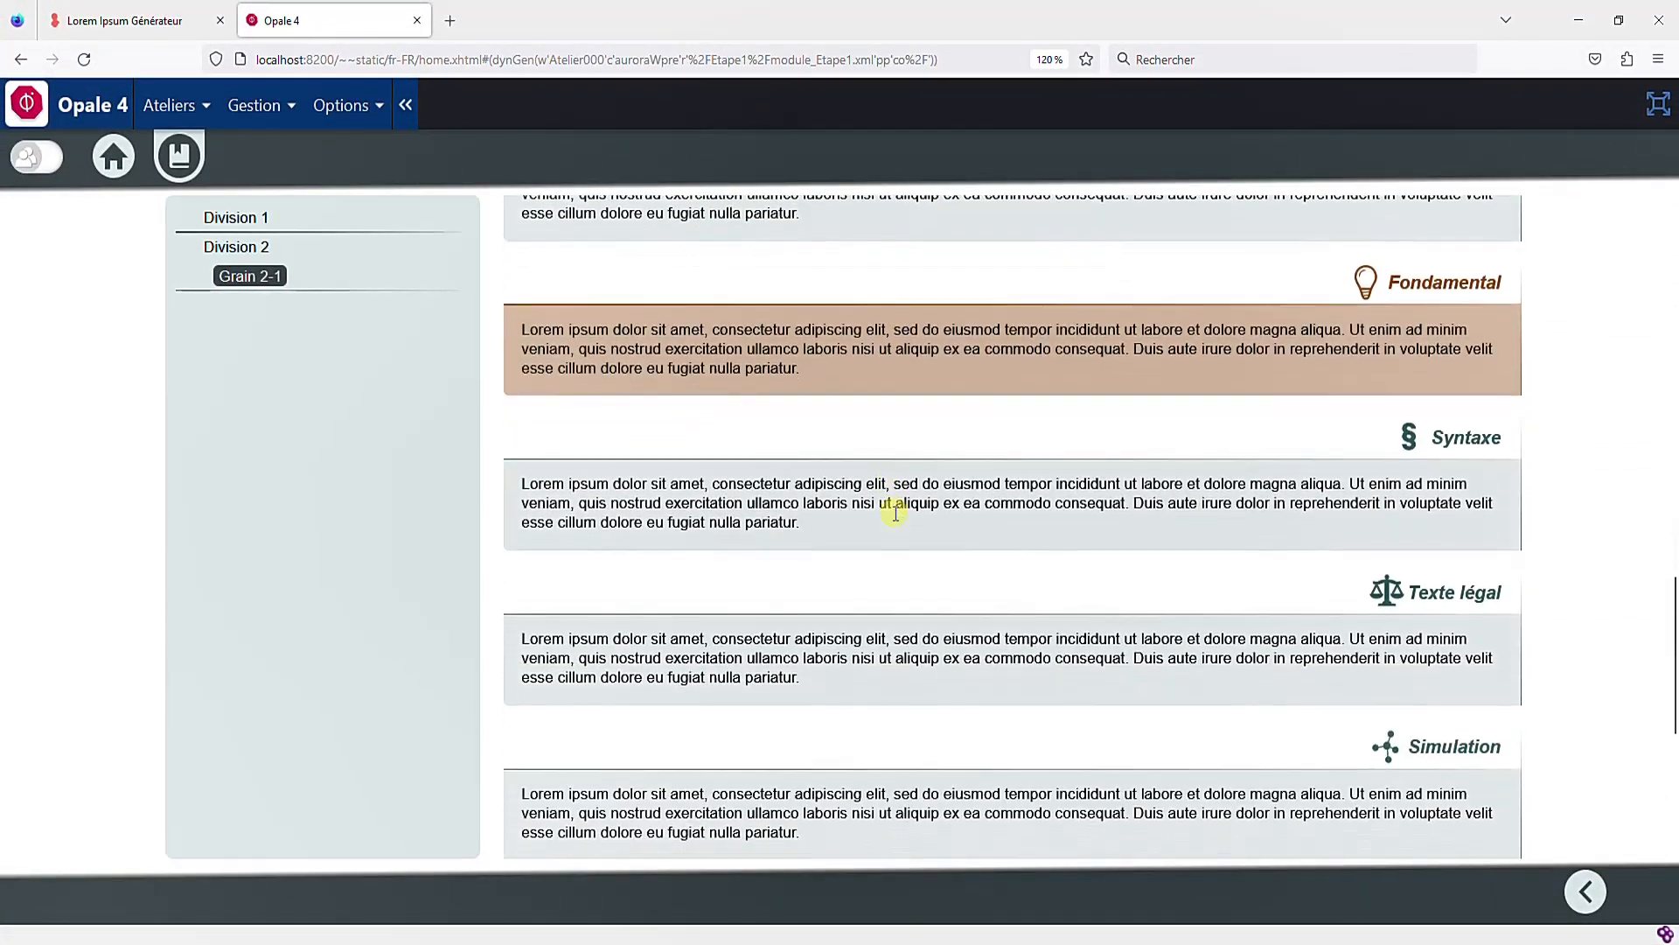
{"action": "scroll", "coordinate": [897, 516], "scroll_direction": "down", "scroll_amount": 3}
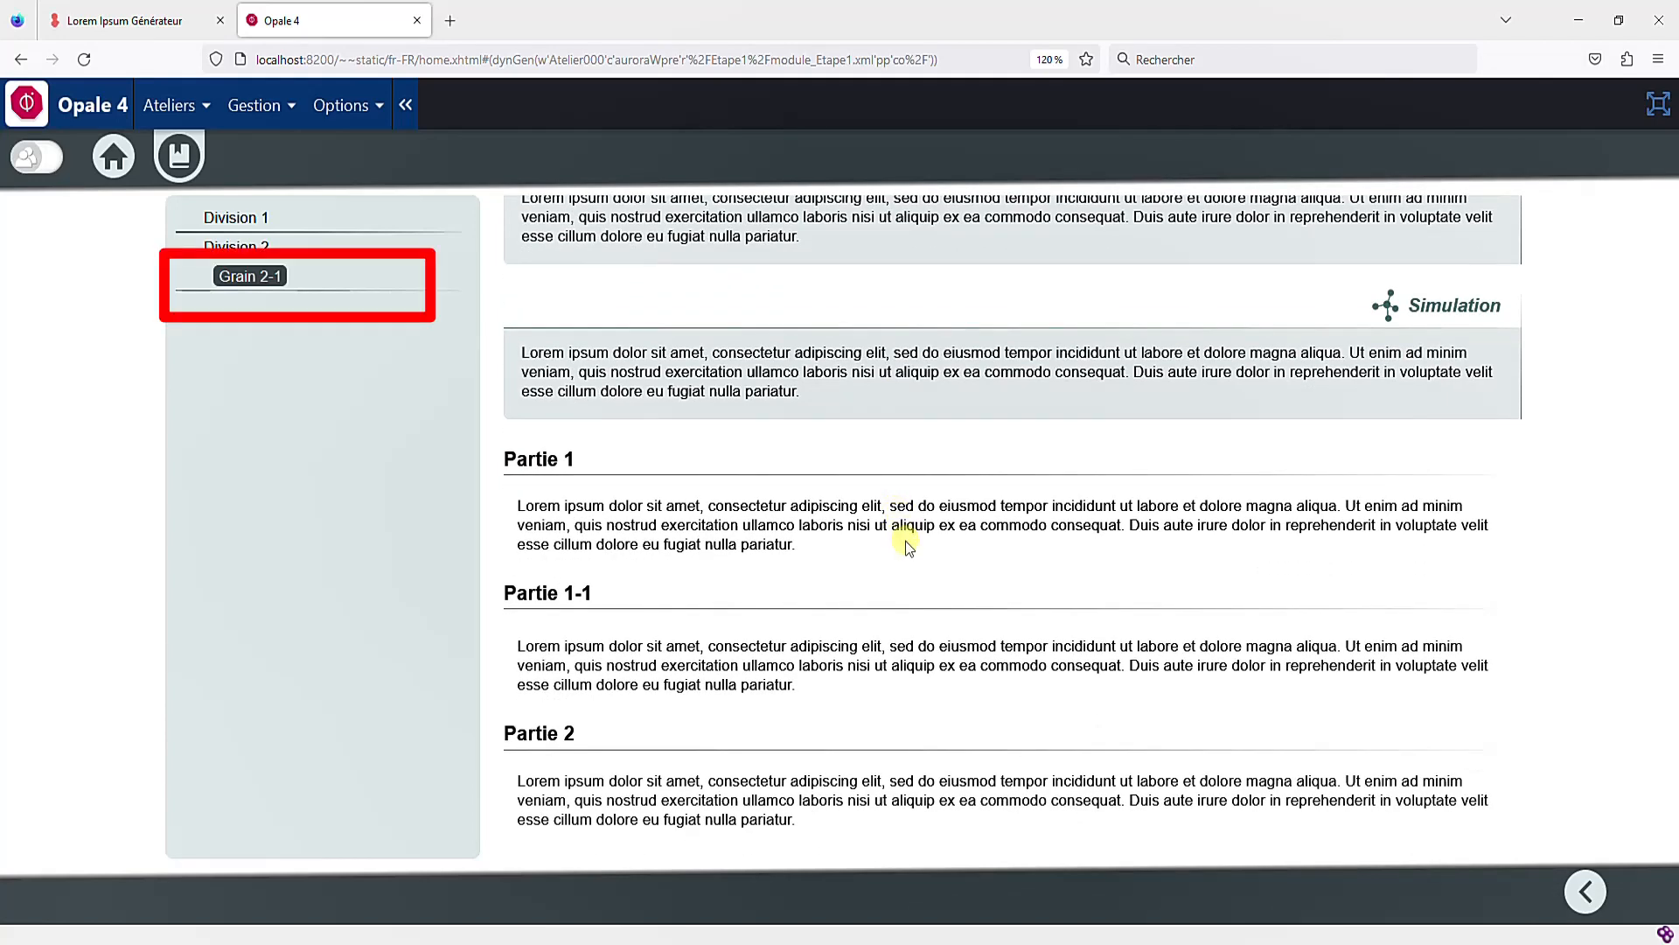
{"action": "scroll", "coordinate": [905, 540], "scroll_direction": "up", "scroll_amount": 10}
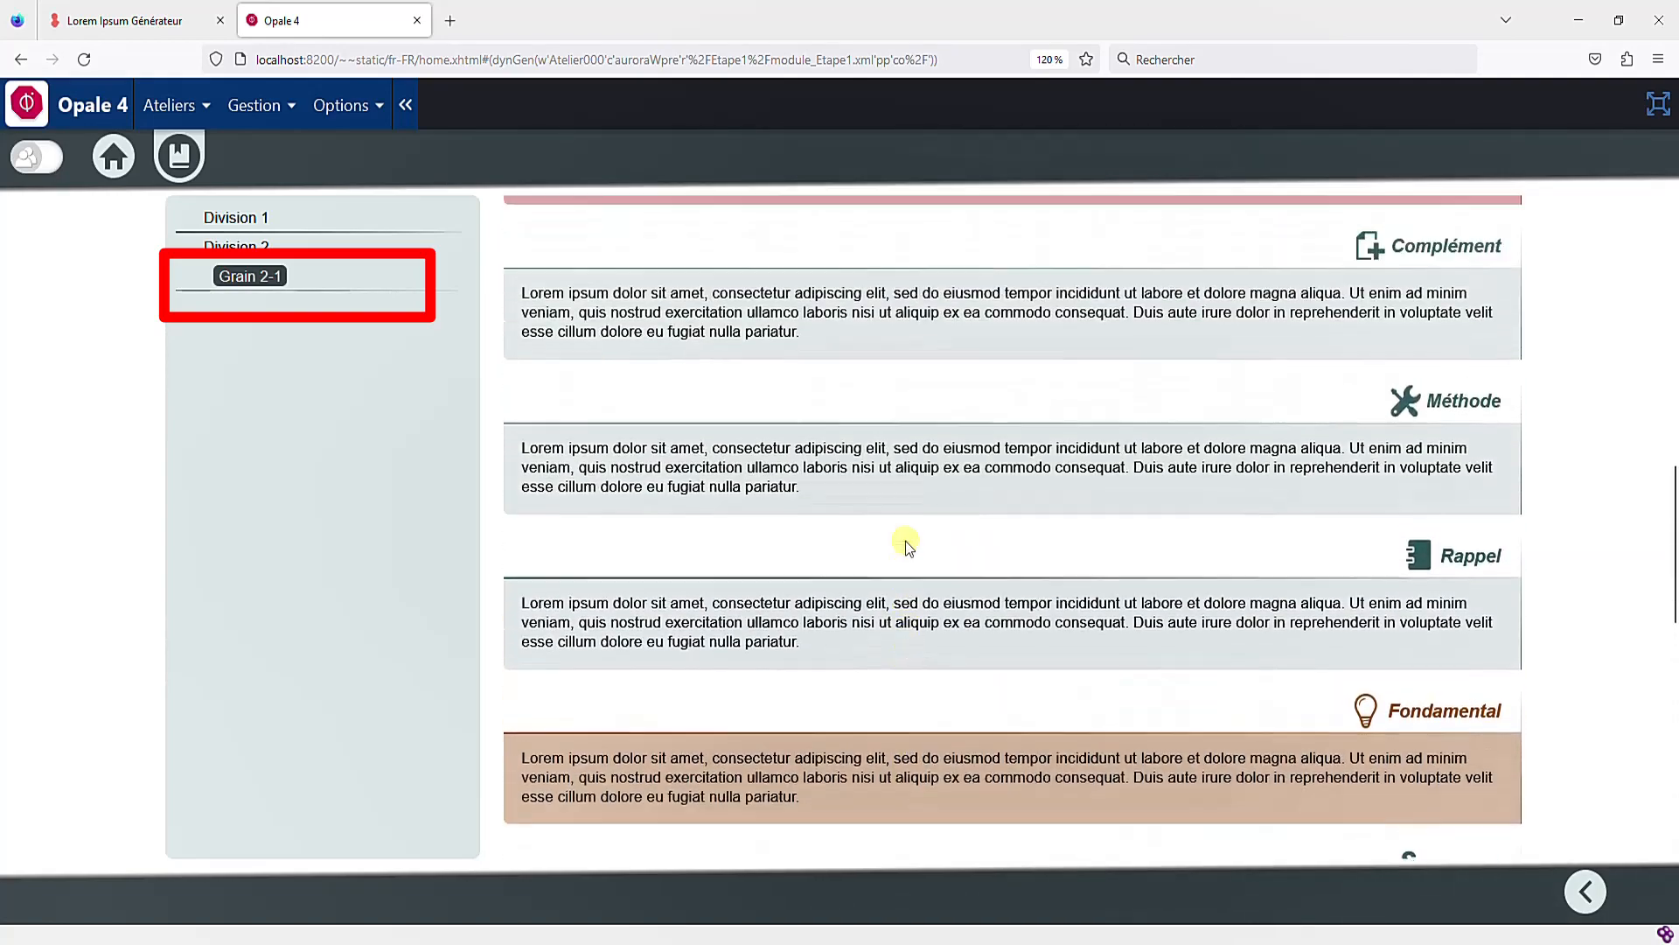
{"action": "scroll", "coordinate": [905, 540], "scroll_direction": "up", "scroll_amount": 10}
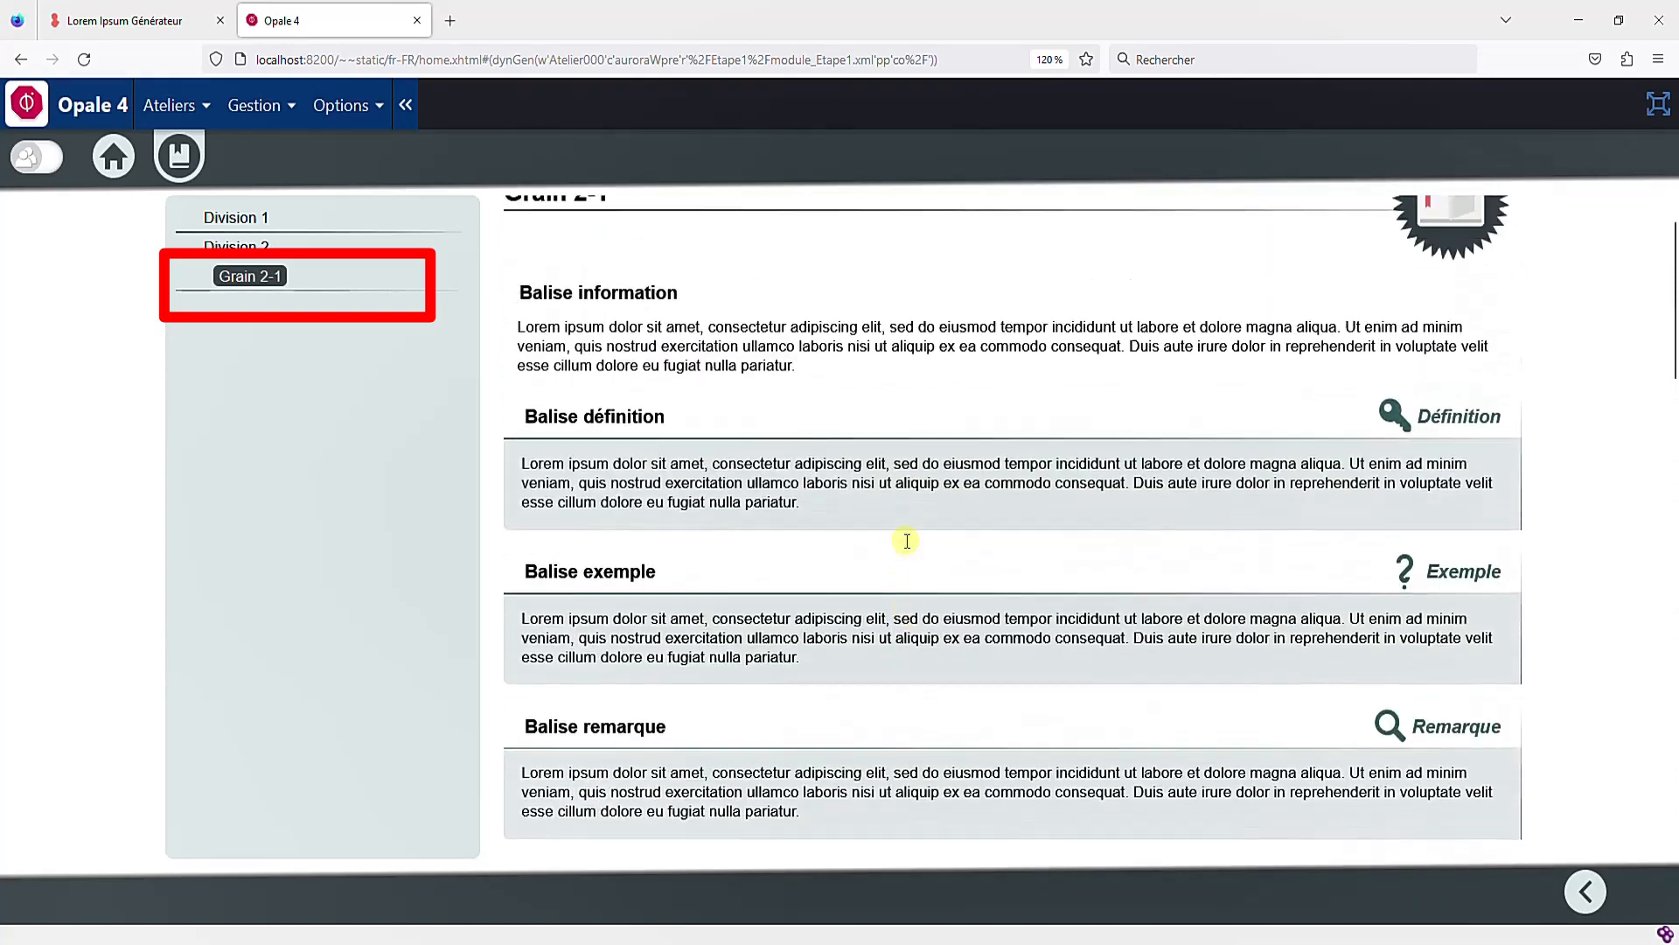
{"action": "scroll", "coordinate": [907, 540], "scroll_direction": "up", "scroll_amount": 1}
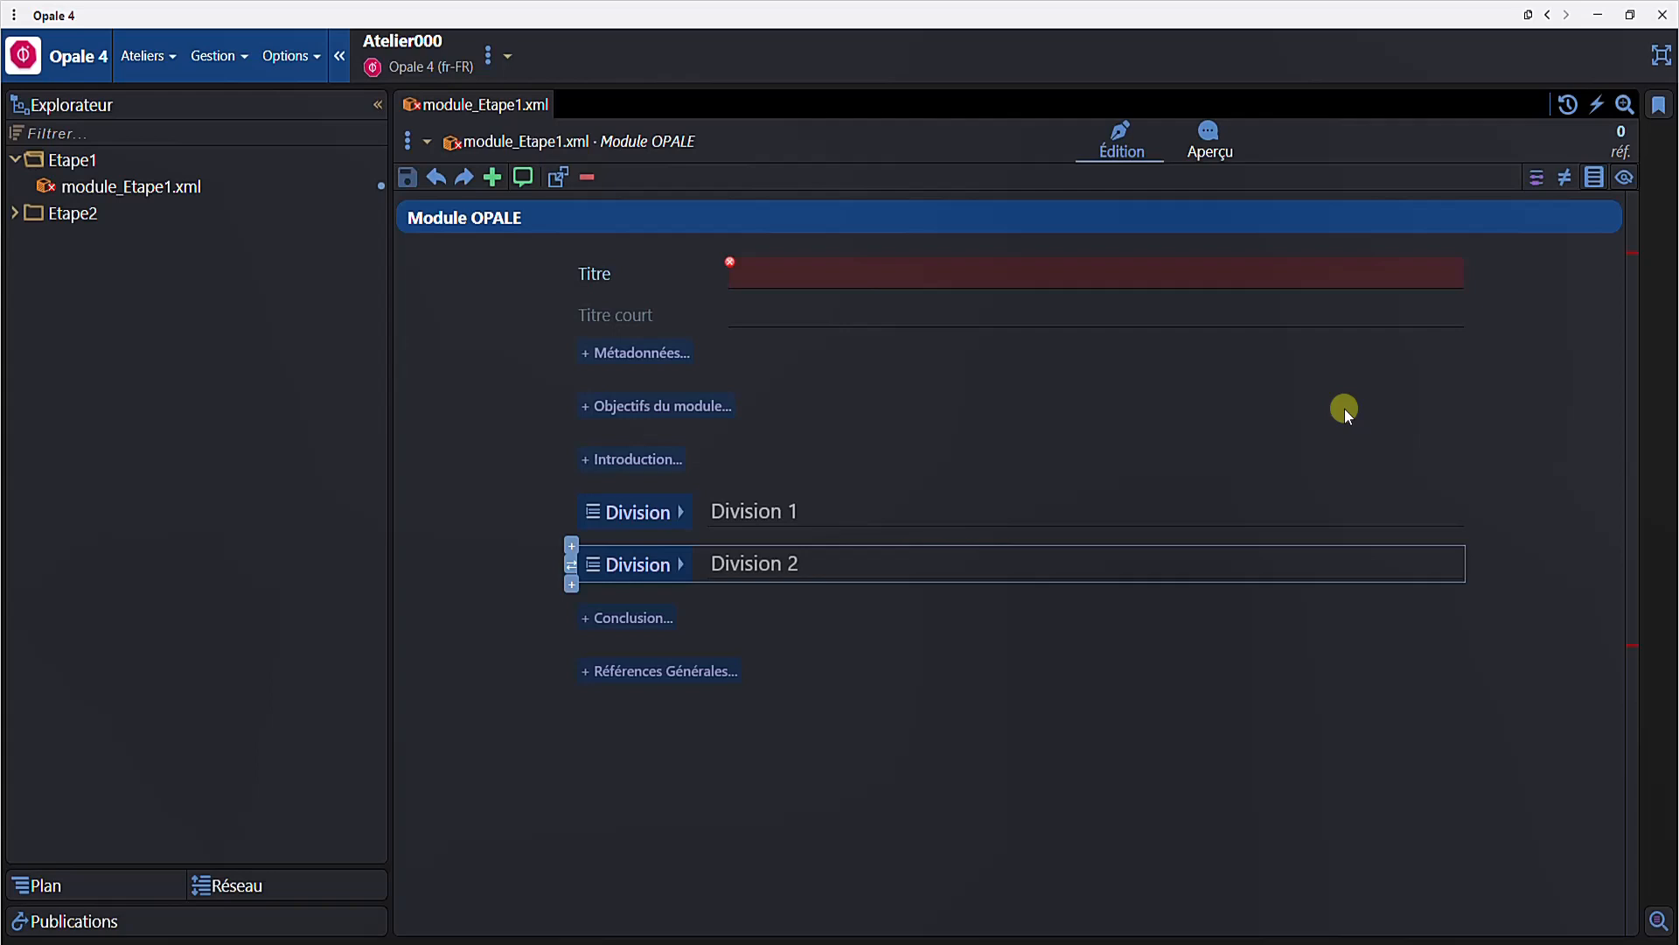
- Open the document outline, use it to jump to Partie 1-1 and Division 1-2, and close it
{"action": "left_click", "coordinate": [1594, 178]}
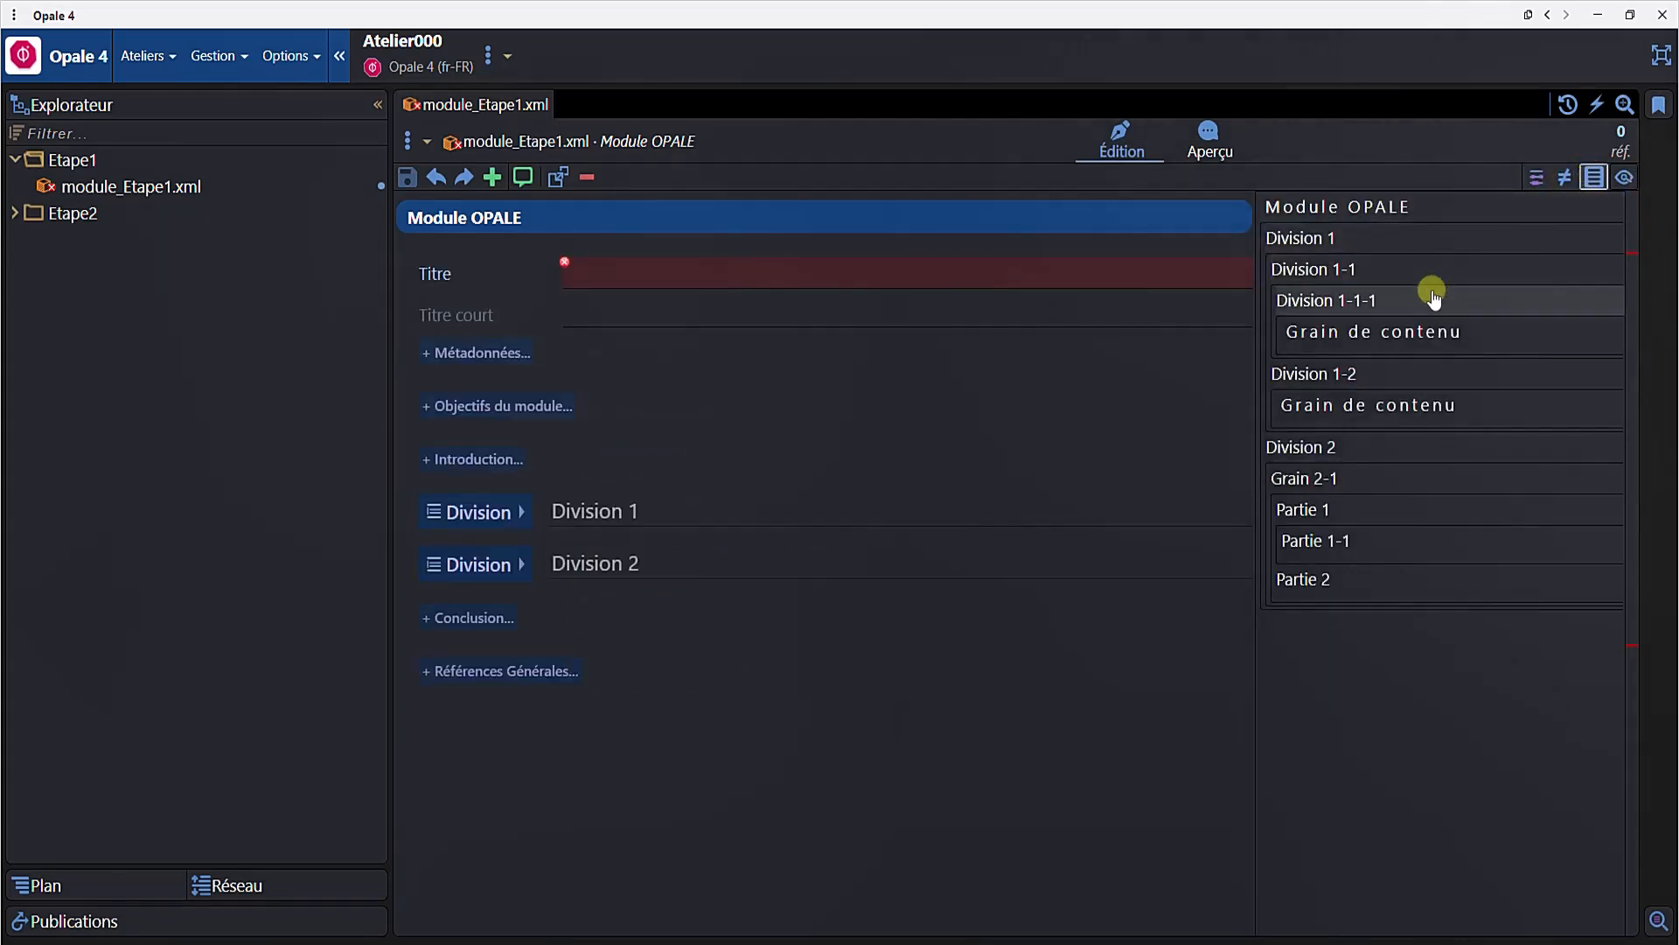
{"action": "left_click", "coordinate": [1330, 540]}
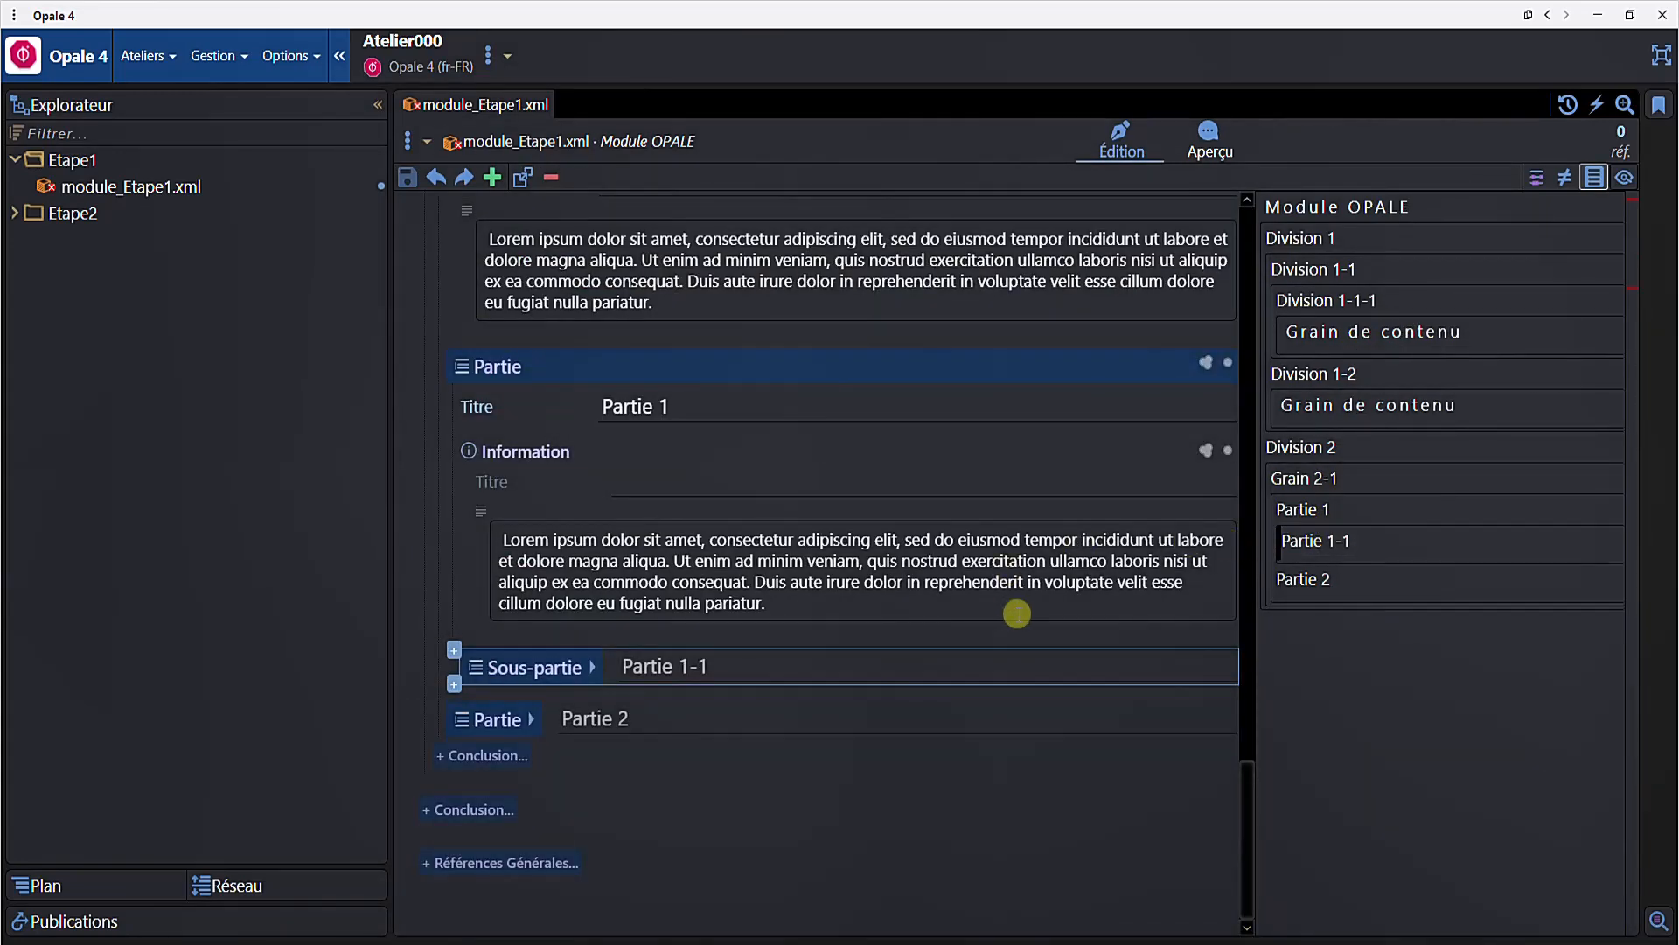
{"action": "left_click", "coordinate": [1301, 375]}
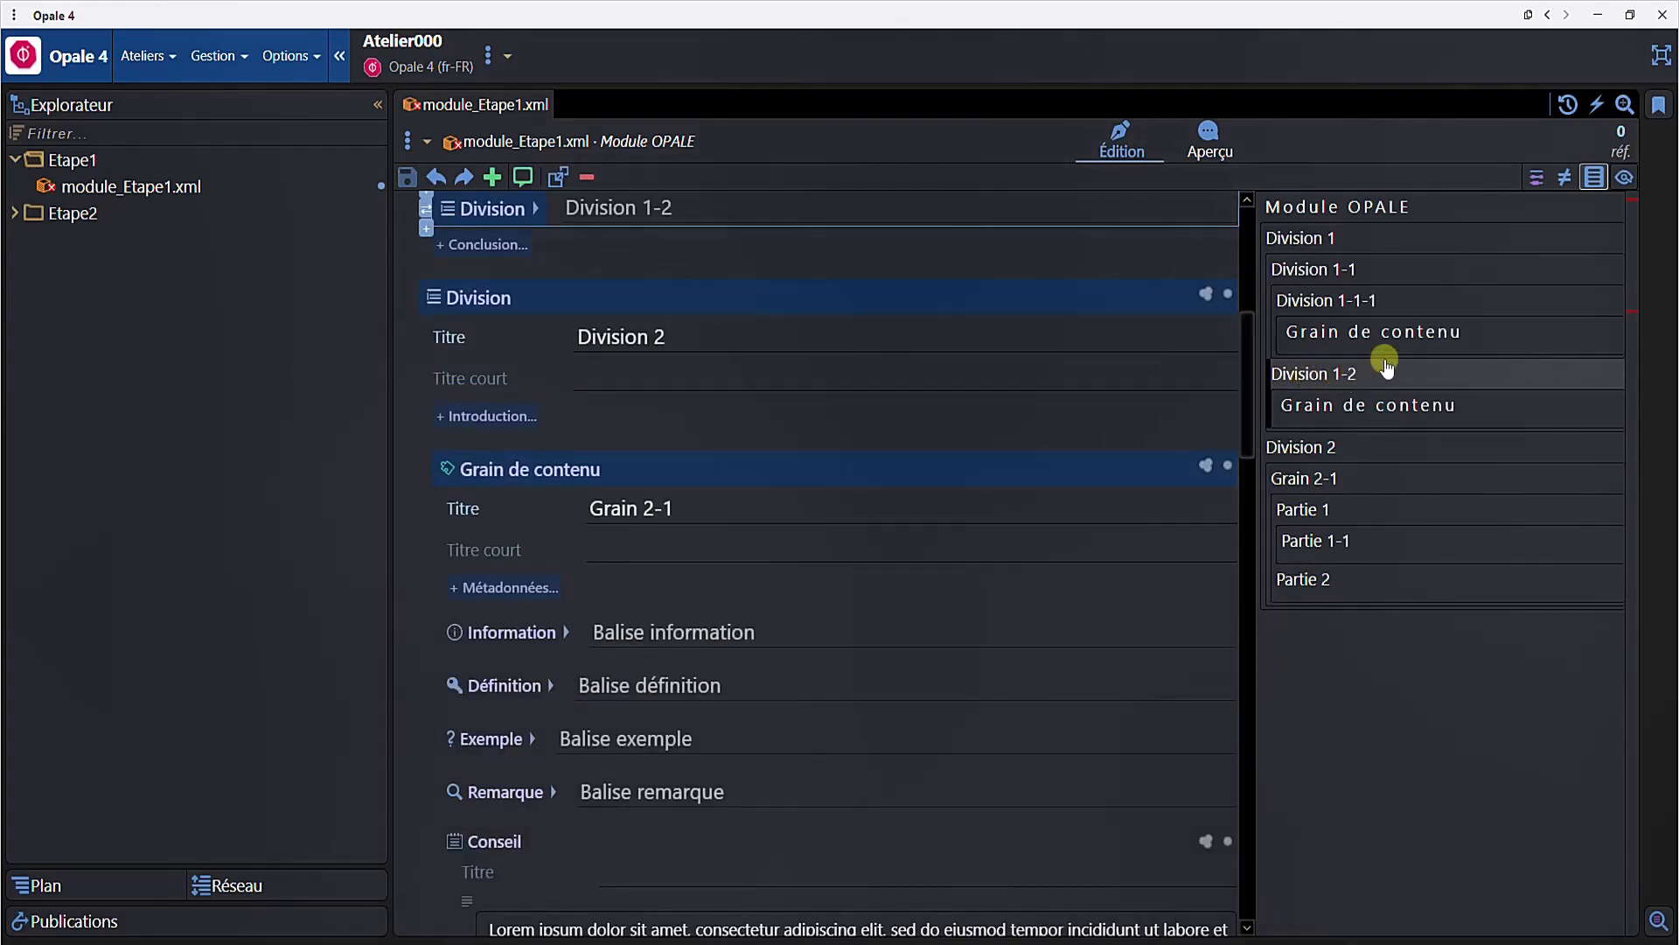
{"action": "left_click", "coordinate": [1592, 179]}
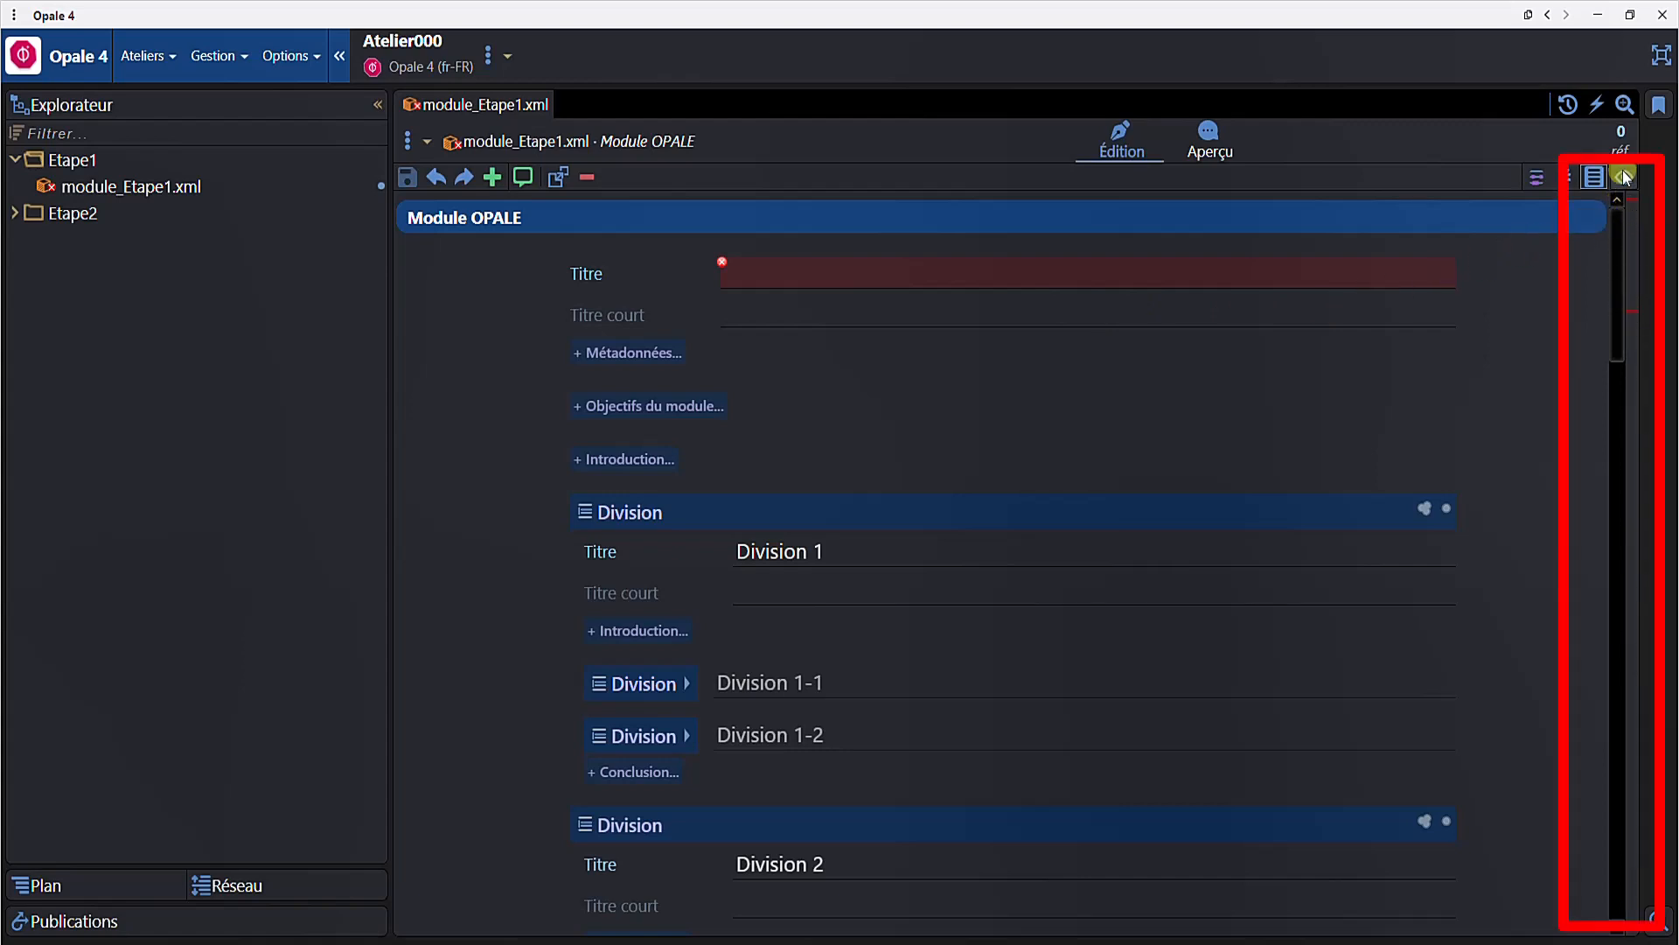
- Fill in the missing required titles: "Module" for the module and "Grain 1-2-1" for Division 1-2's content grain
{"action": "left_click", "coordinate": [1630, 201]}
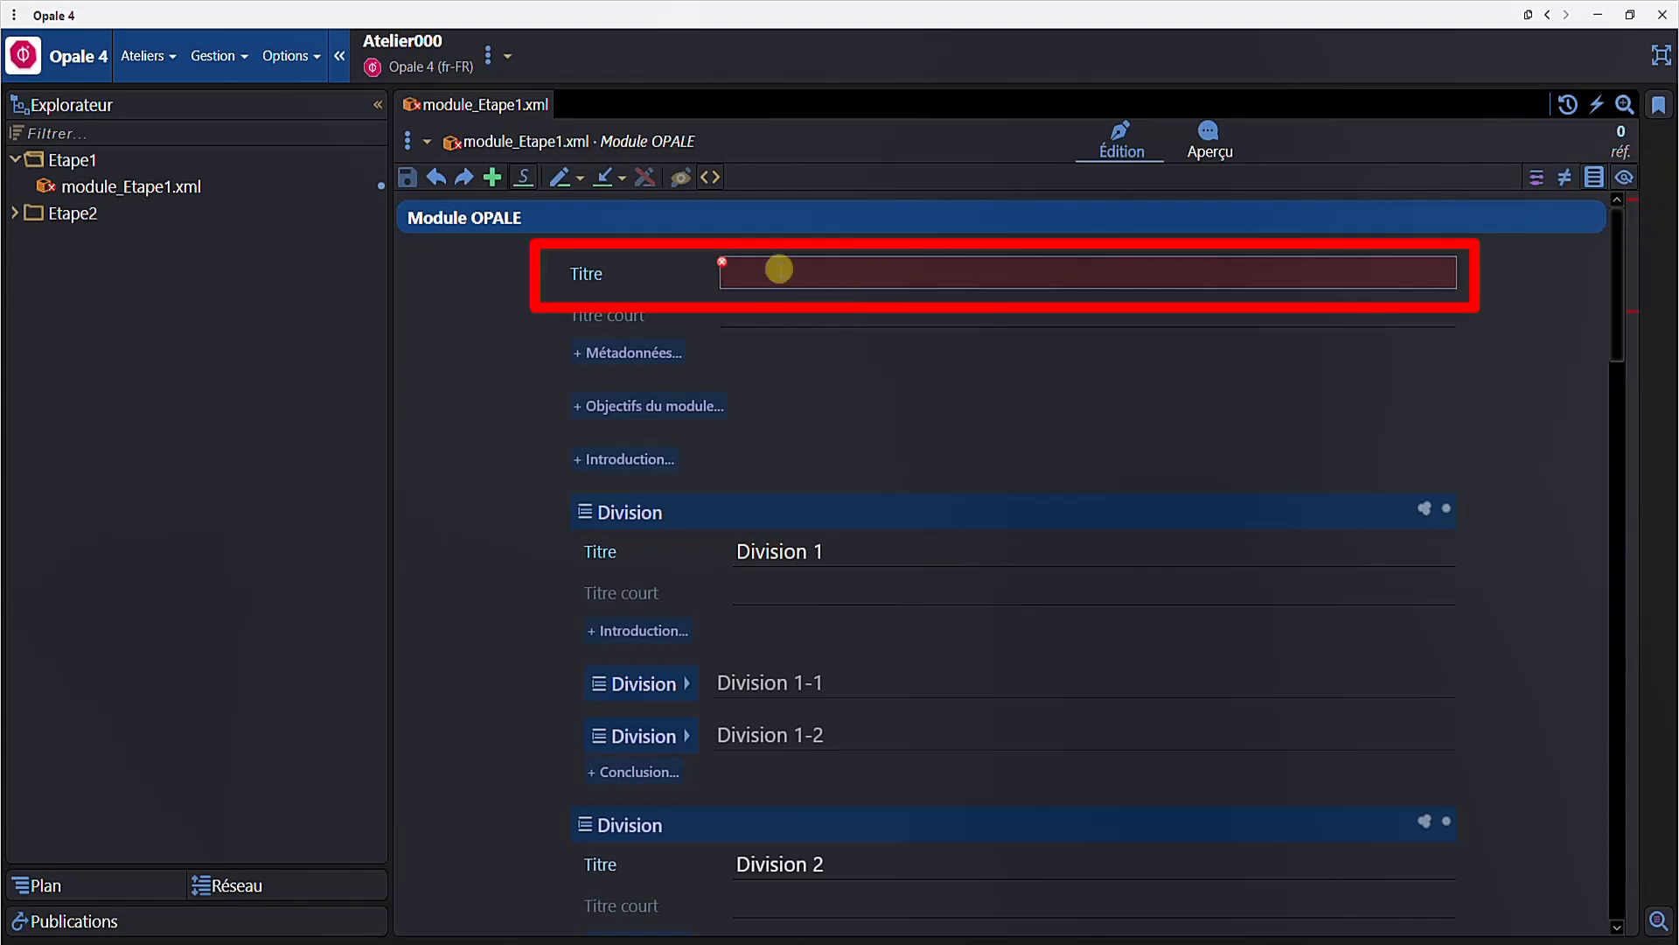
{"action": "type", "text": "Module"}
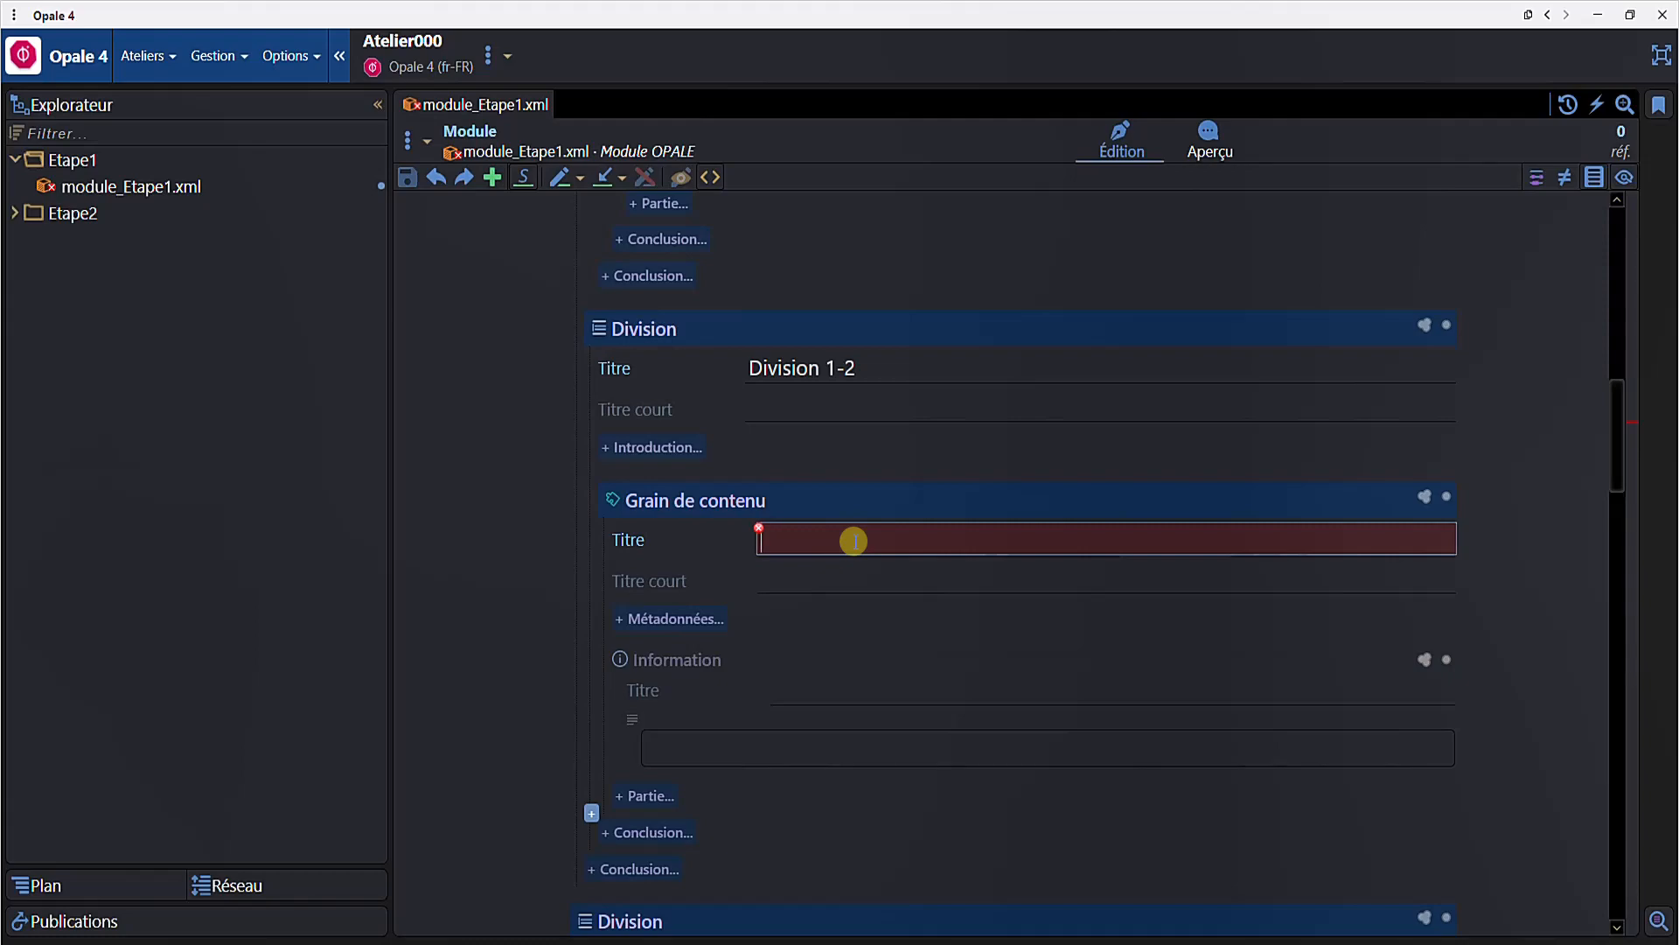
{"action": "type", "text": "Grain"}
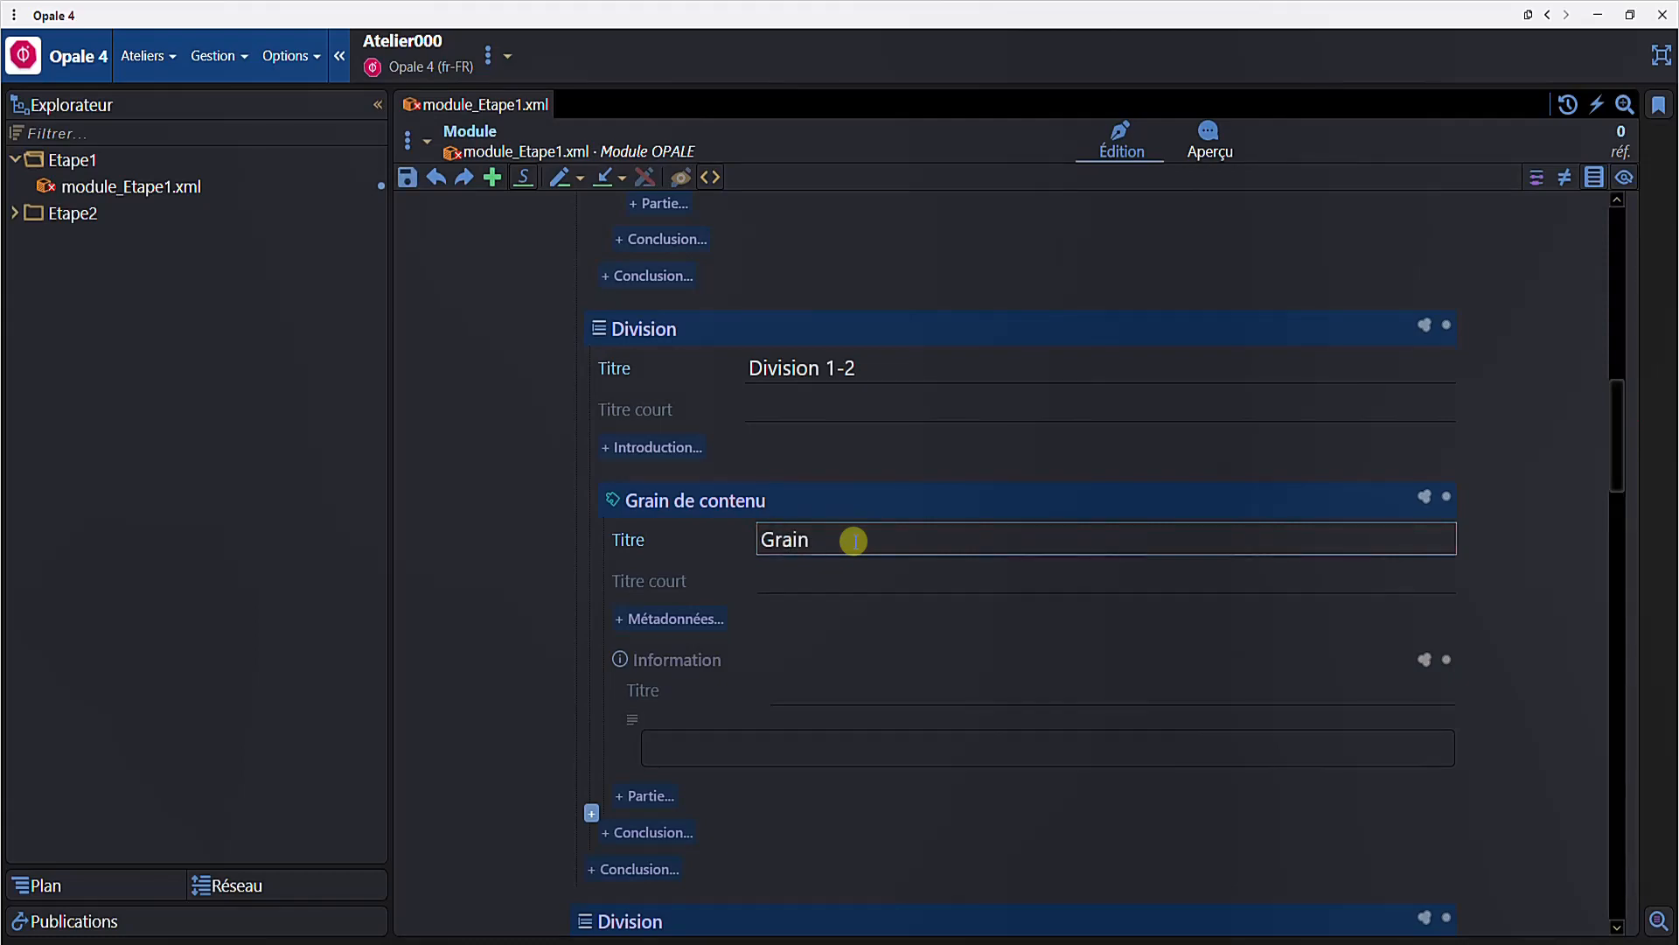
{"action": "type", "text": " 1-2-1"}
{"action": "scroll", "coordinate": [1481, 362], "scroll_direction": "down", "scroll_amount": 3}
{"action": "scroll", "coordinate": [1485, 366], "scroll_direction": "up", "scroll_amount": 4}
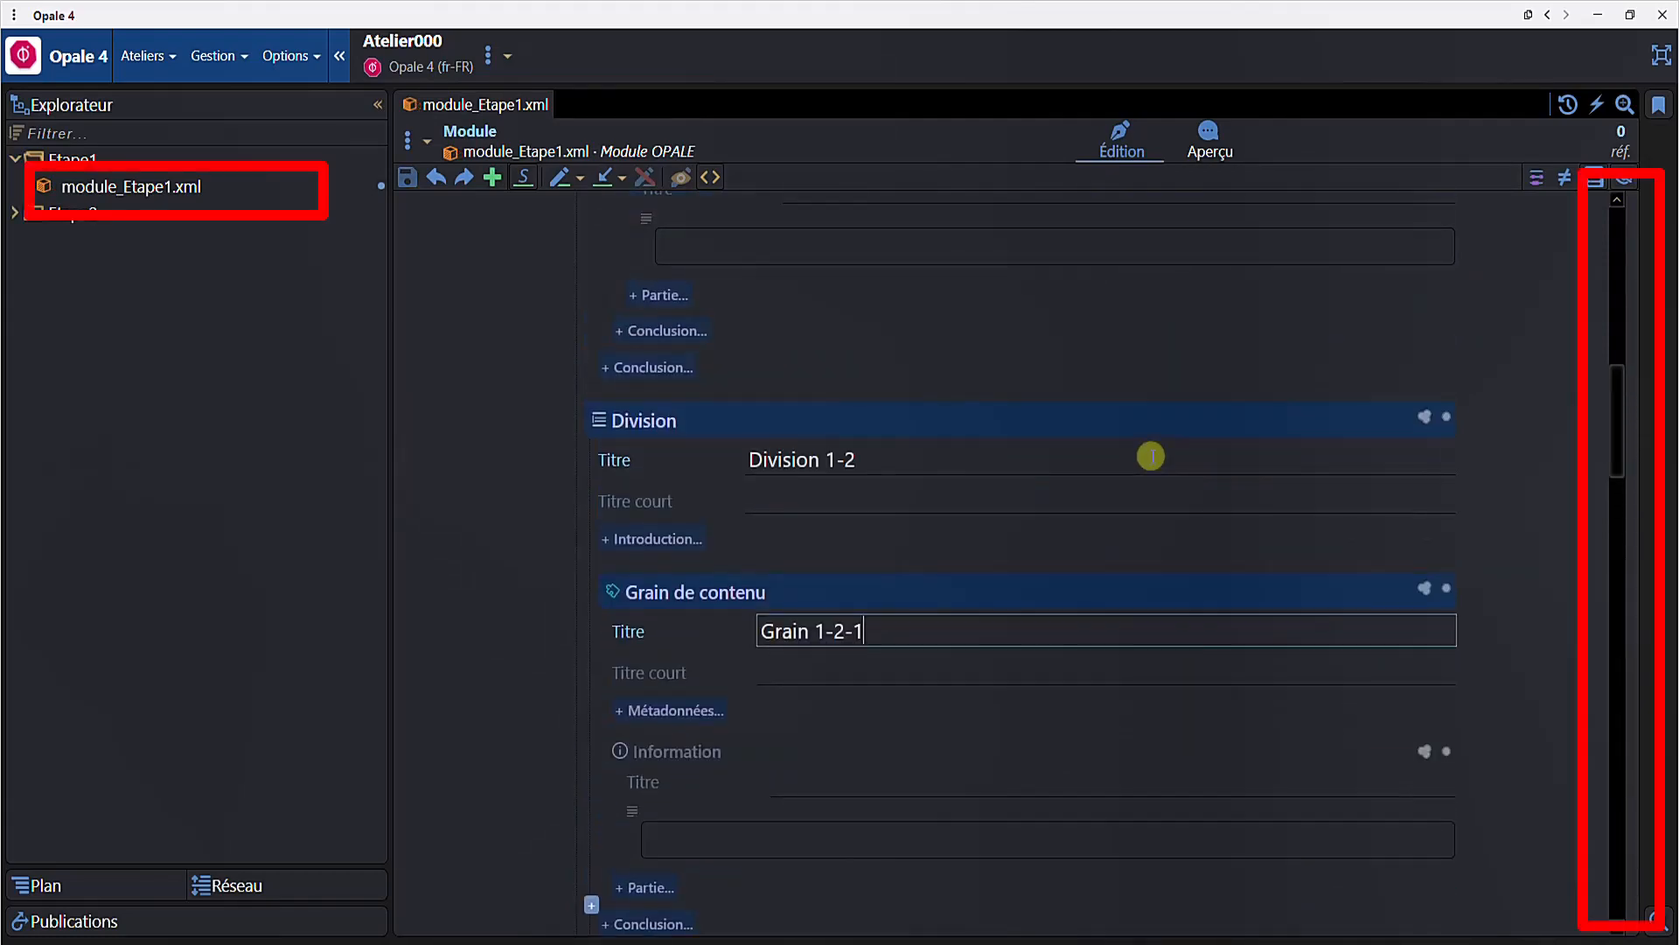